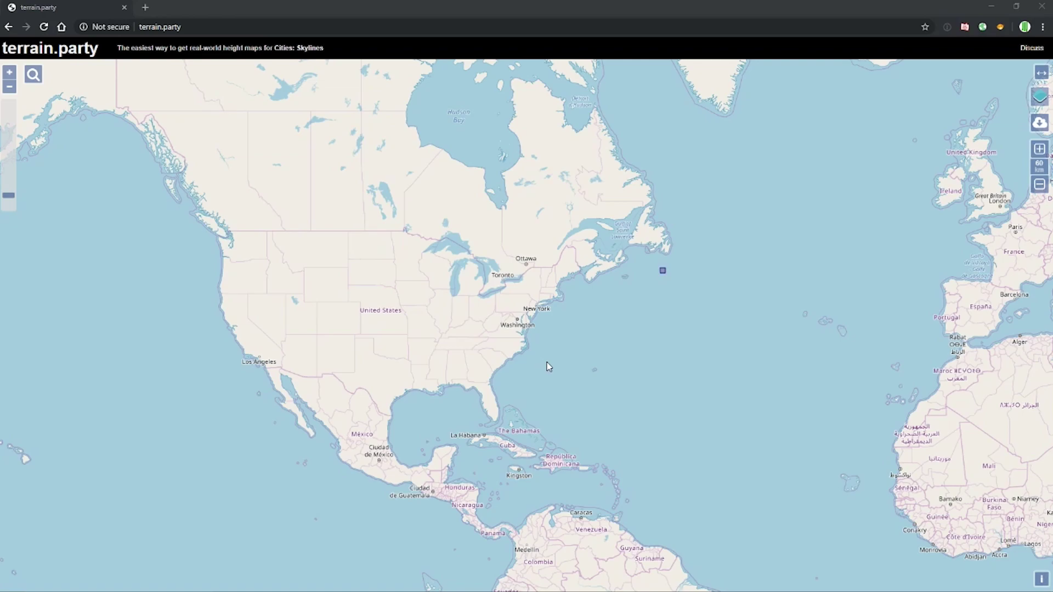
Step: Move the export area square from the Atlantic onto Illinois
scroll(643, 421, up, 1)
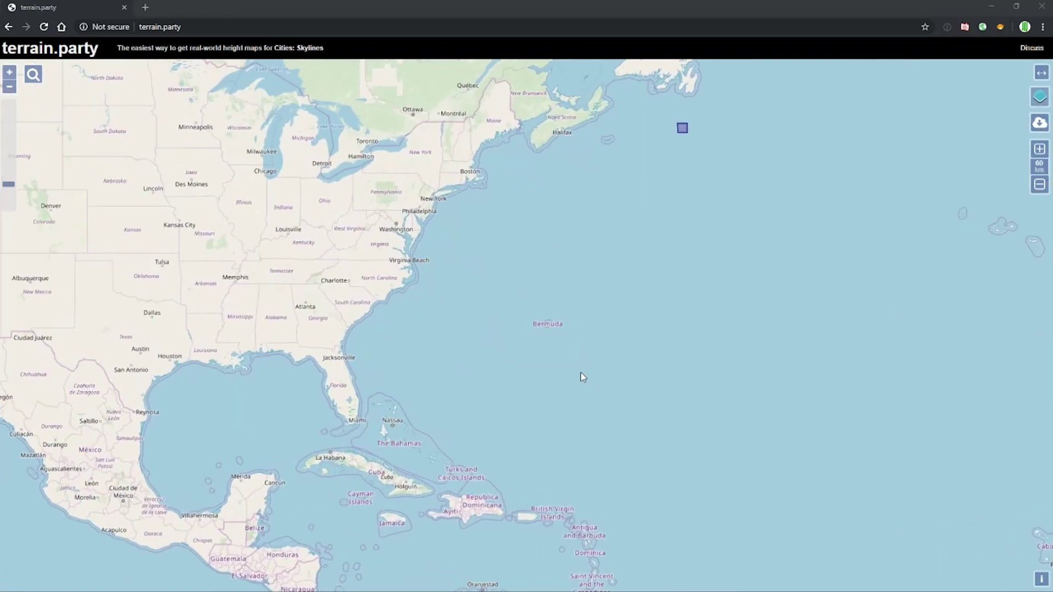
mouse_move(472, 301)
mouse_down()
mouse_move(617, 401)
mouse_move(665, 419)
mouse_up()
mouse_move(534, 328)
mouse_down()
mouse_move(596, 383)
mouse_move(564, 399)
mouse_up()
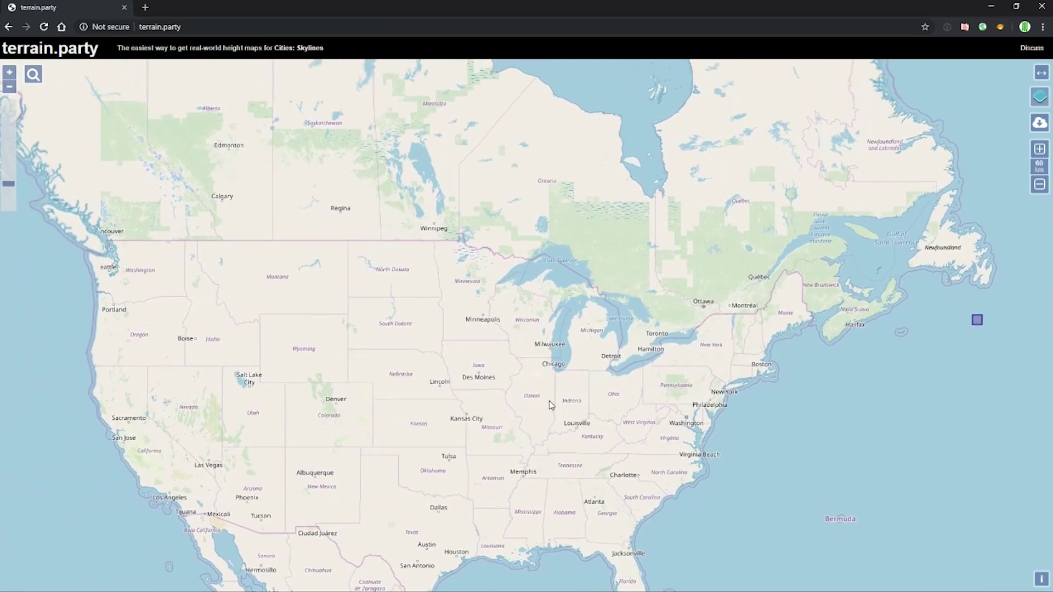
drag(478, 372, 500, 359)
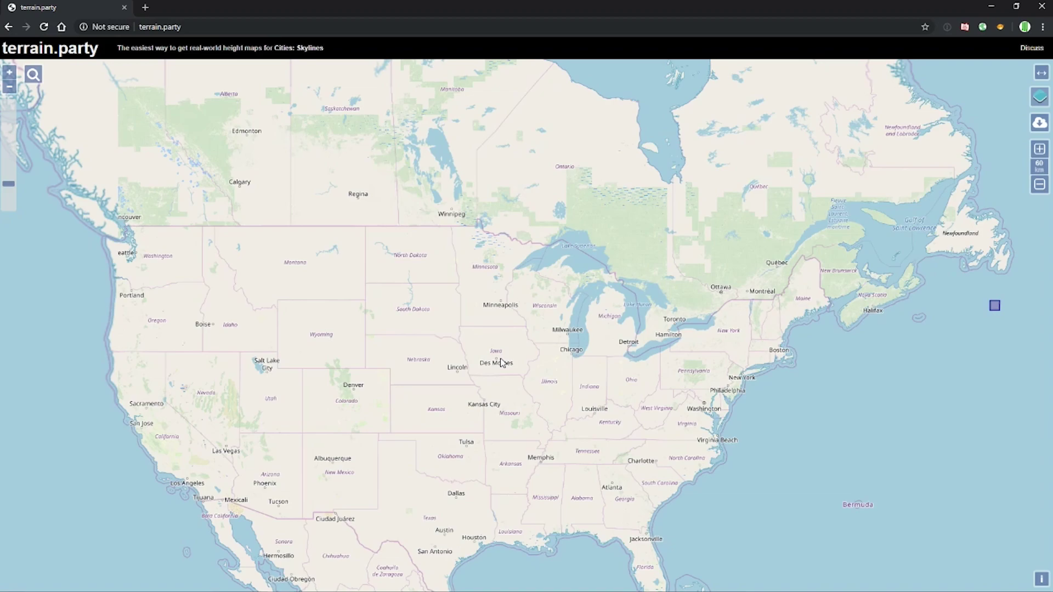
drag(609, 330, 452, 279)
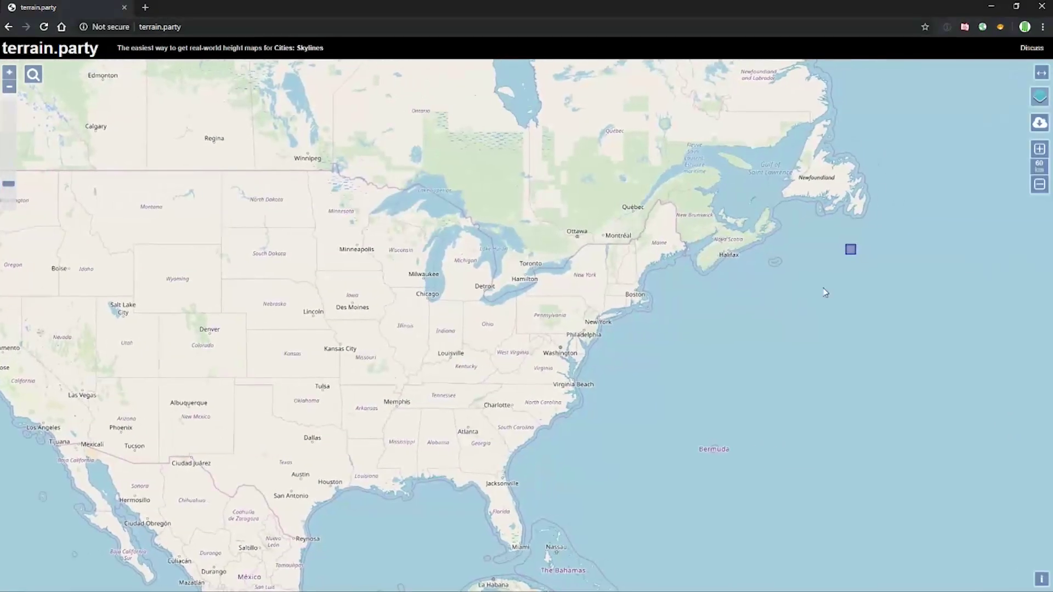
drag(830, 250, 765, 291)
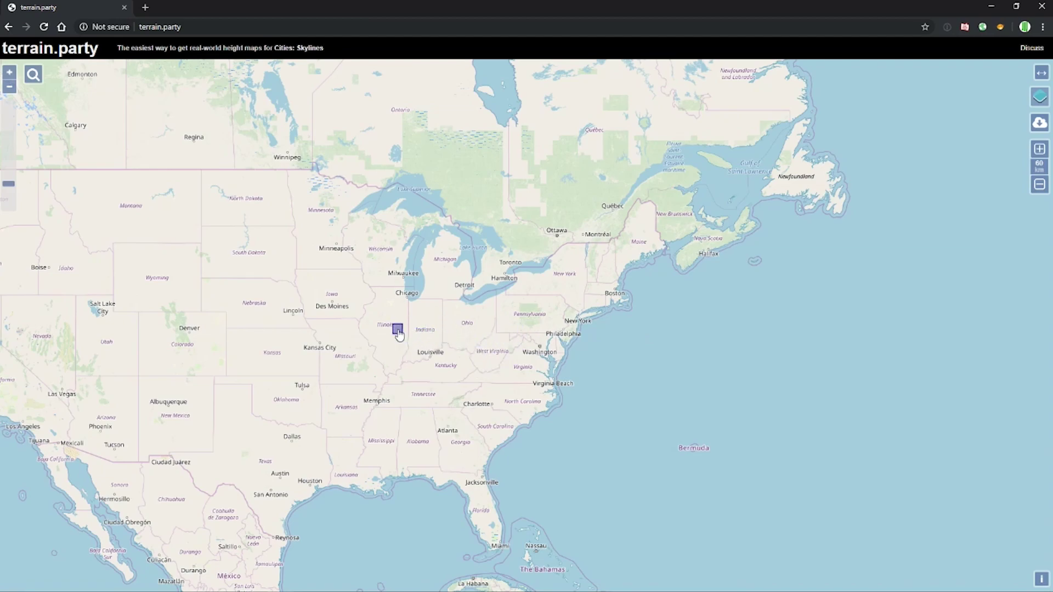
drag(403, 335, 455, 362)
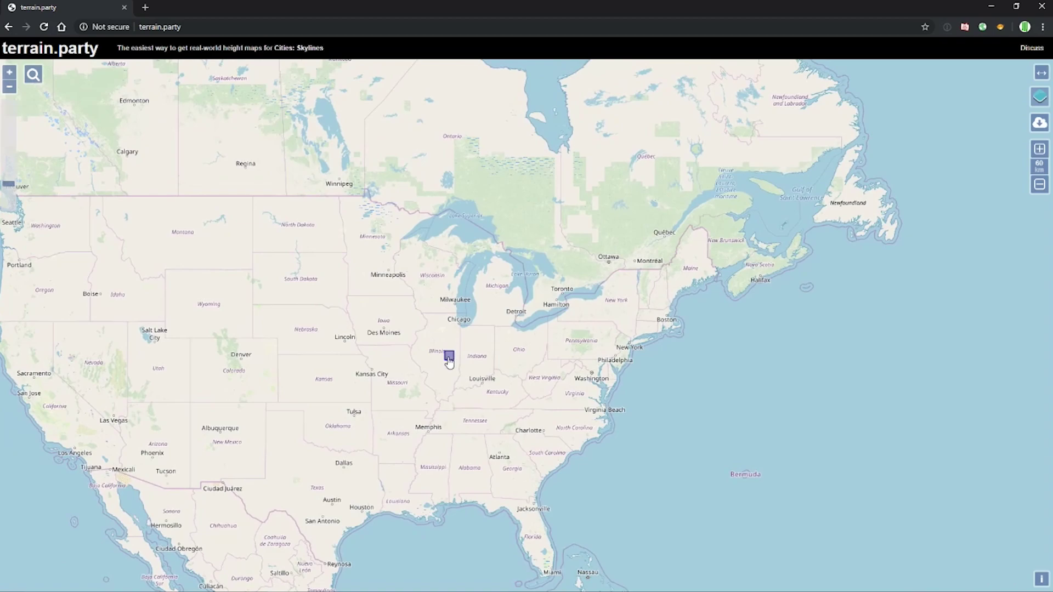
drag(443, 356, 472, 352)
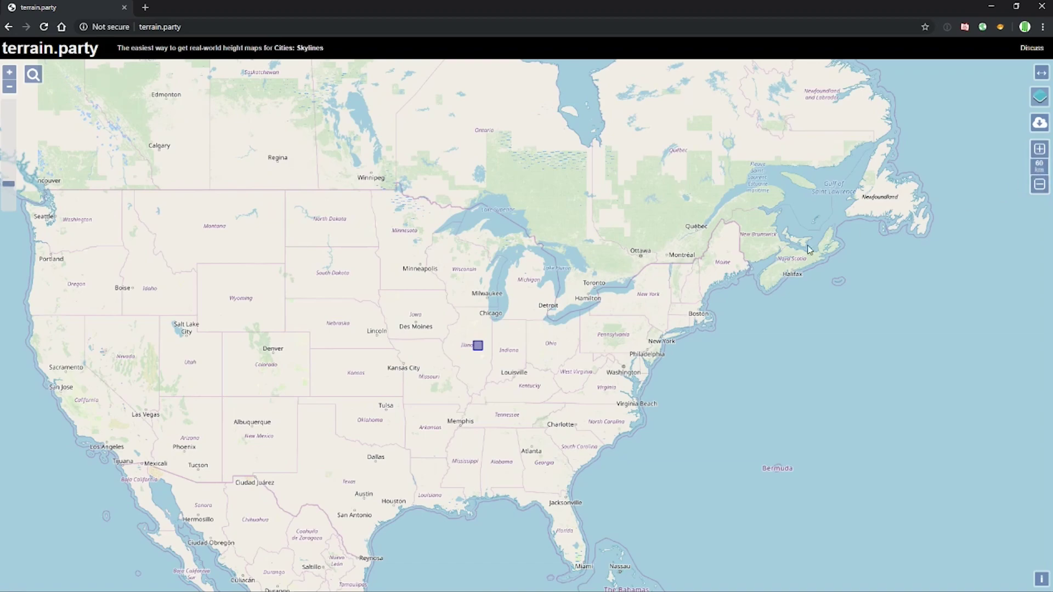
drag(541, 344, 571, 302)
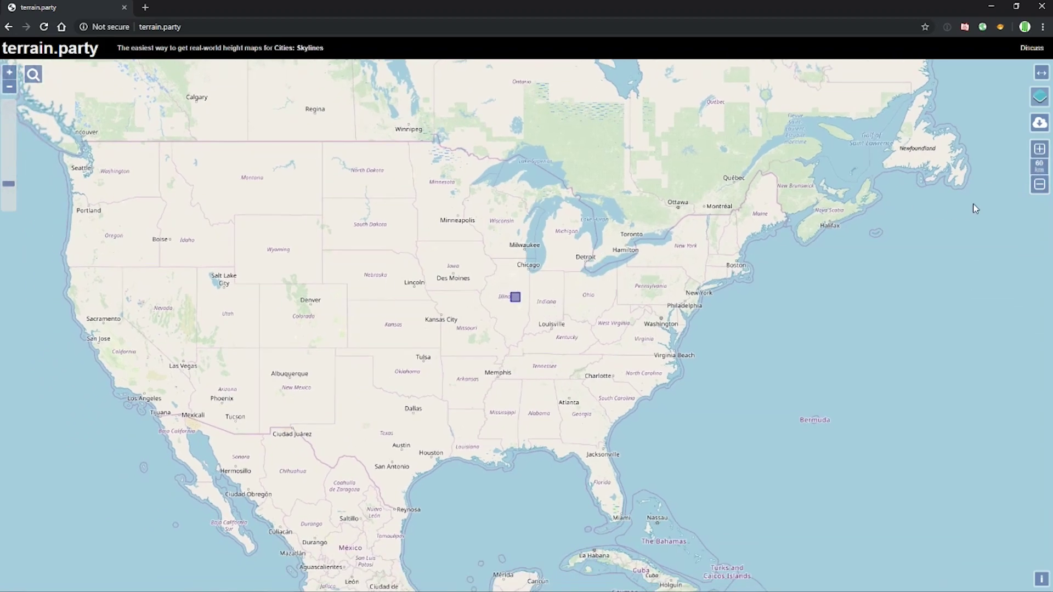
Step: Reduce the export area to 47 km and restore it to 60 km
click(1041, 185)
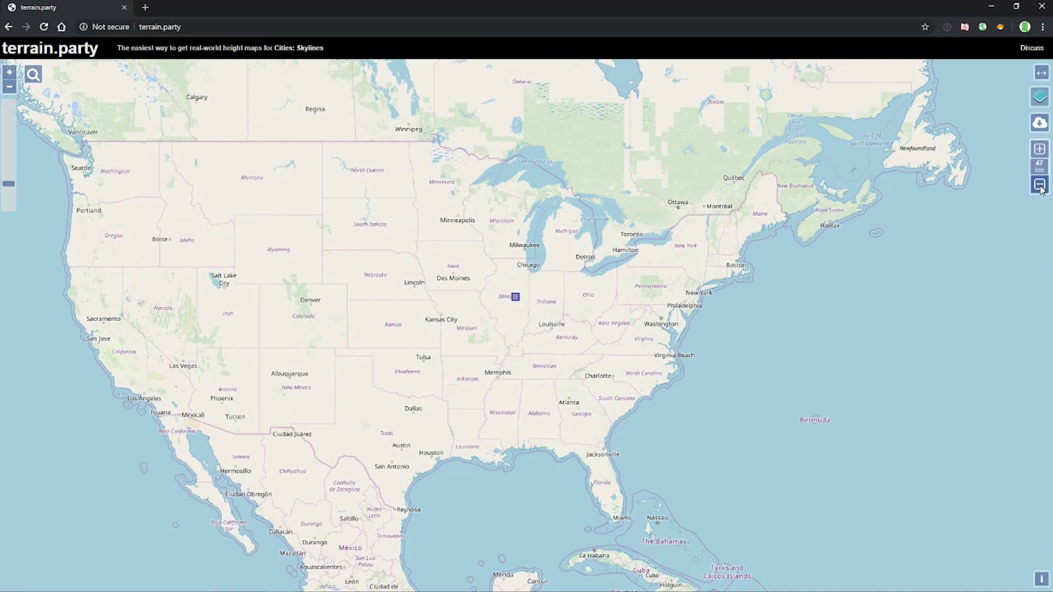
click(1041, 150)
click(1041, 150)
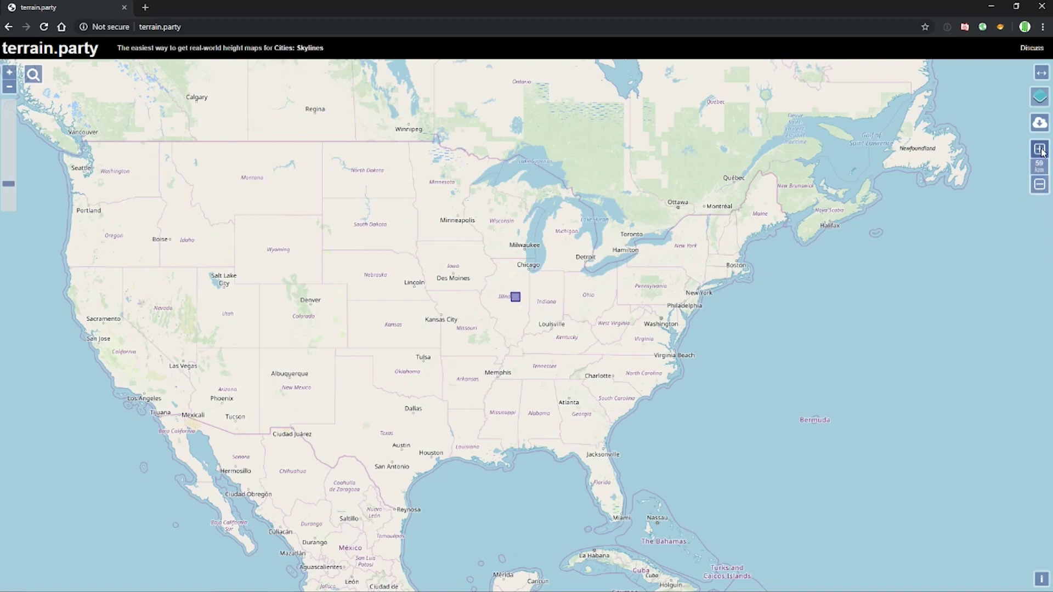
click(1041, 150)
Step: Examine the map coverage across Europe, Africa and the Atlantic, and return to North America
drag(610, 288, 634, 334)
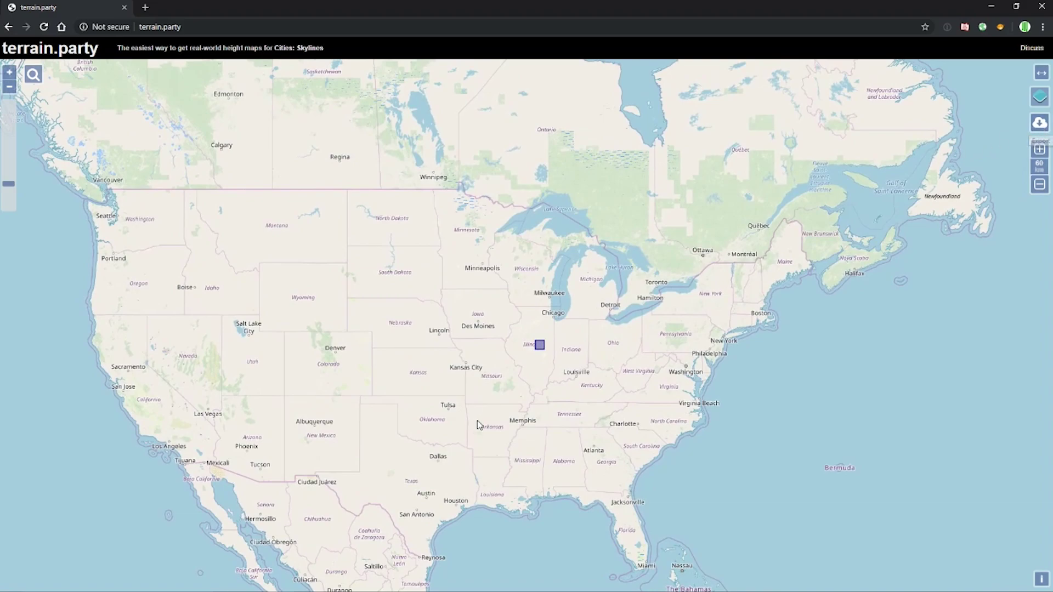
drag(525, 225, 566, 282)
scroll(540, 351, down, 1)
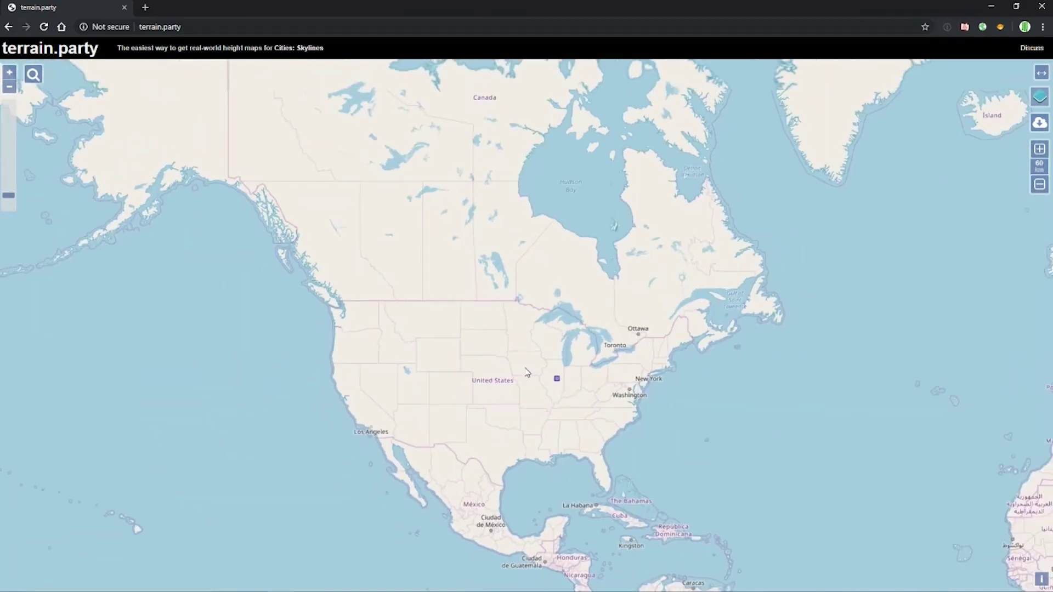
drag(562, 342, 363, 188)
drag(842, 255, 548, 214)
drag(761, 257, 534, 356)
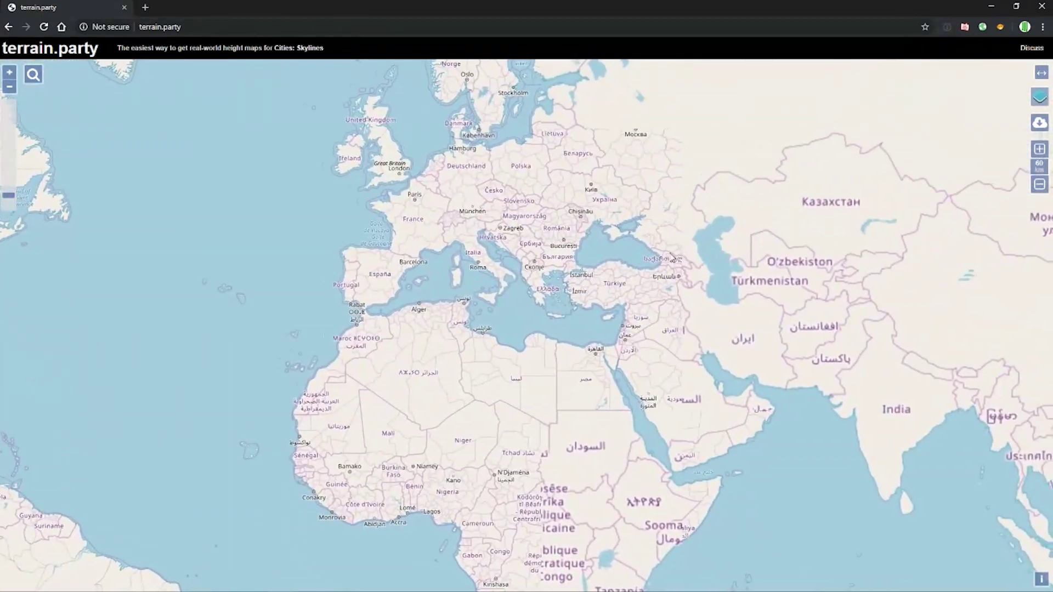
drag(587, 414, 529, 366)
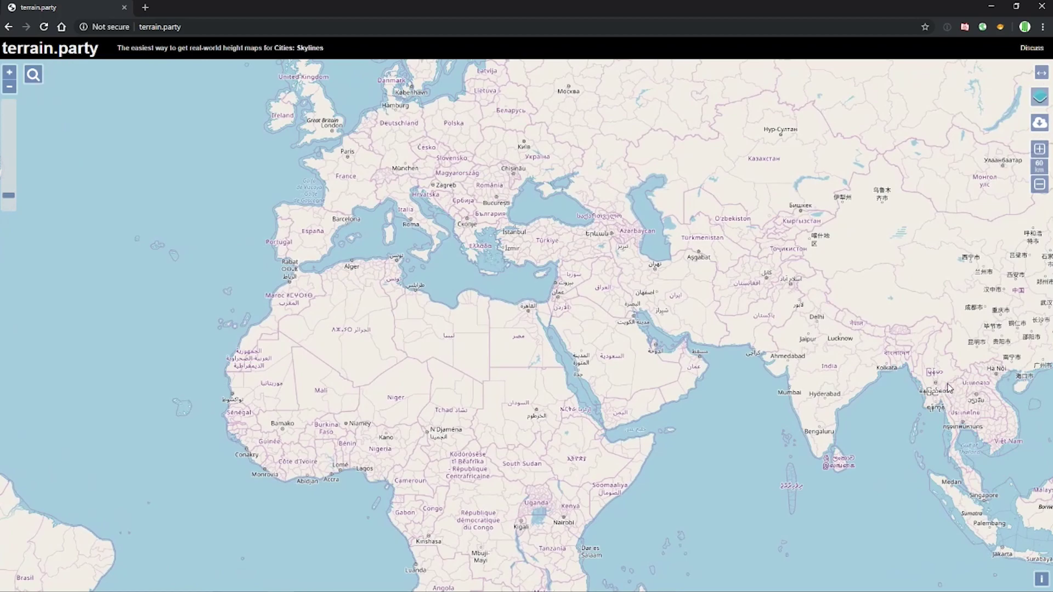
scroll(474, 405, up, 1)
drag(553, 387, 674, 420)
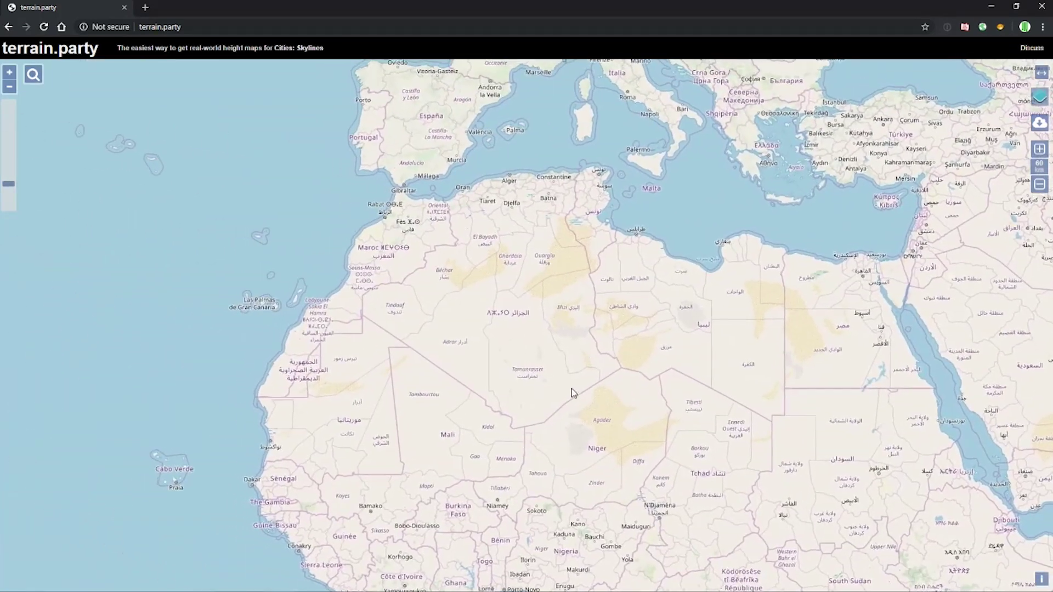
scroll(571, 393, up, 2)
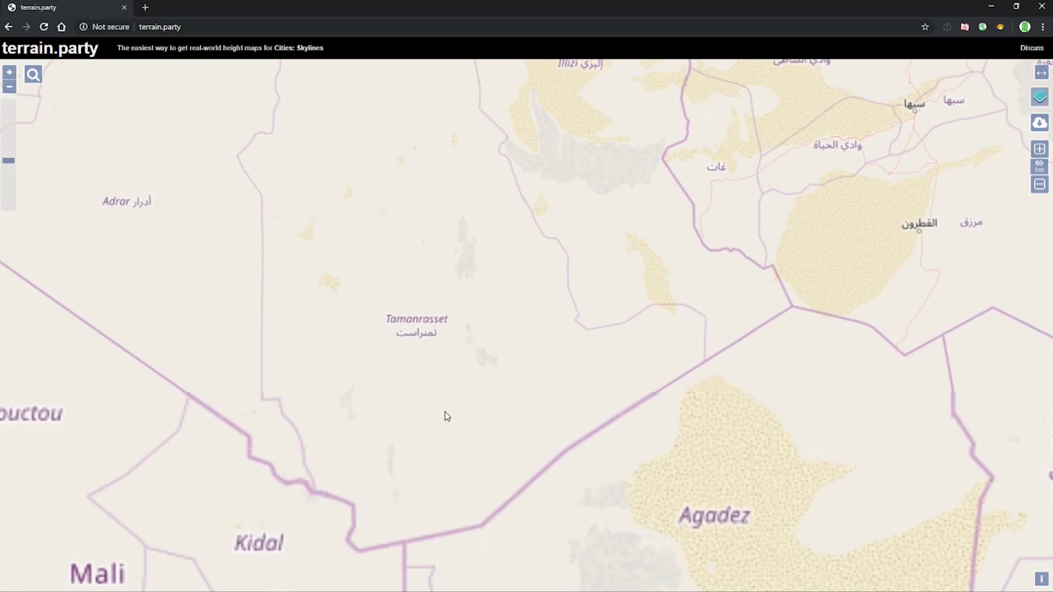
drag(307, 280, 495, 404)
drag(473, 329, 740, 430)
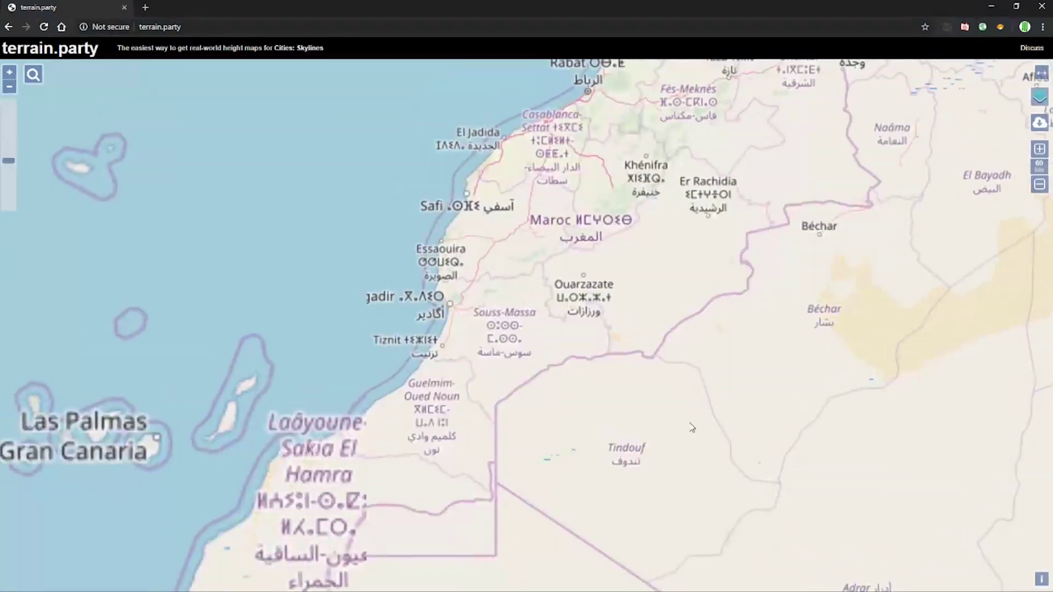
drag(482, 323, 778, 283)
scroll(571, 332, down, 2)
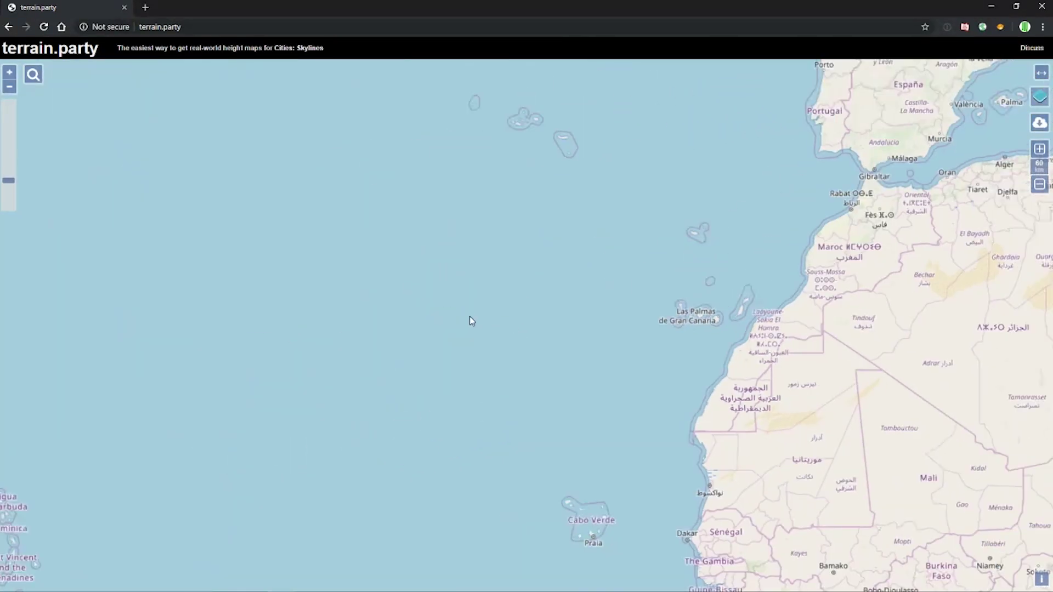
drag(411, 314, 639, 322)
drag(330, 273, 662, 442)
scroll(634, 443, down, 1)
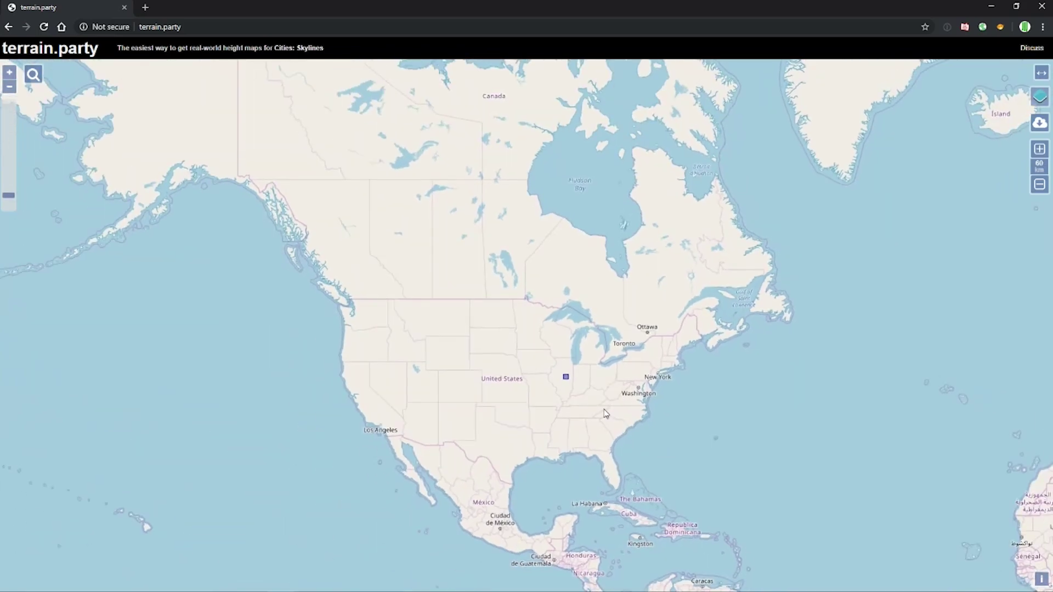
Step: Move the export area square from Illinois onto Minneapolis
scroll(597, 405, up, 2)
drag(538, 366, 693, 466)
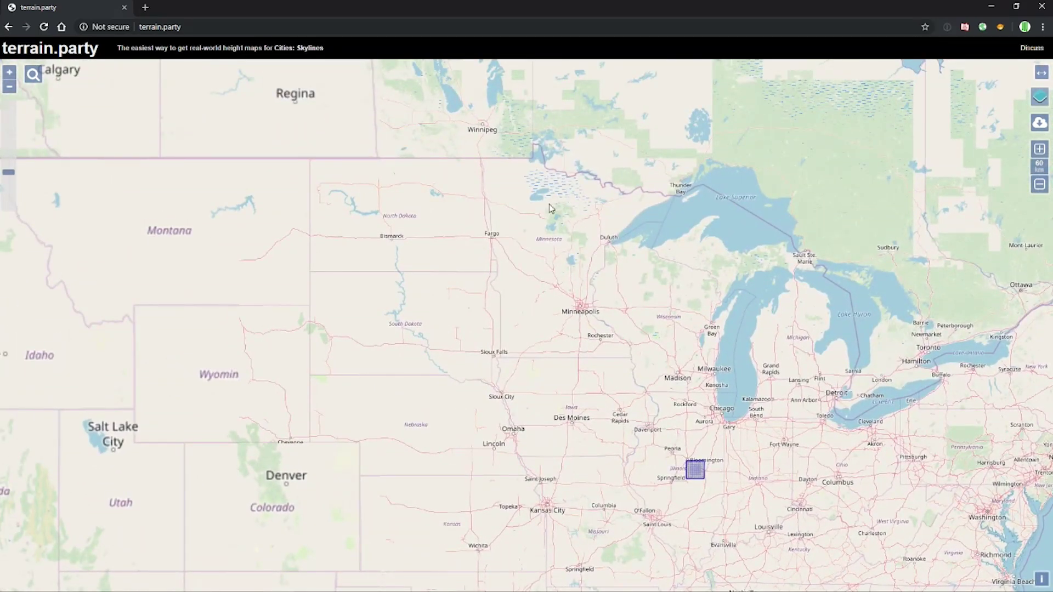
drag(570, 413, 555, 427)
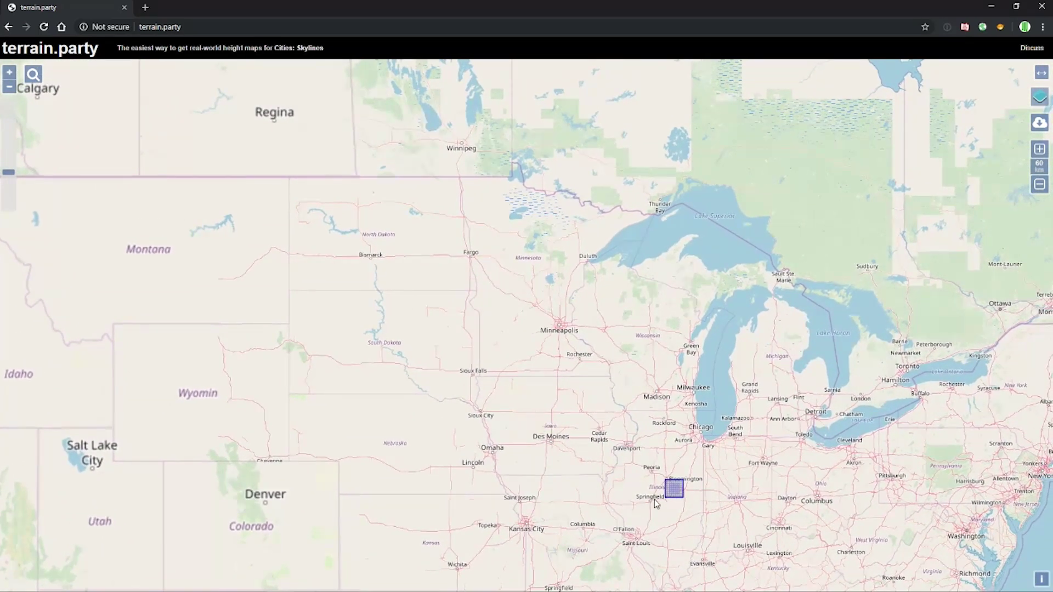
drag(676, 493, 552, 327)
drag(569, 367, 569, 399)
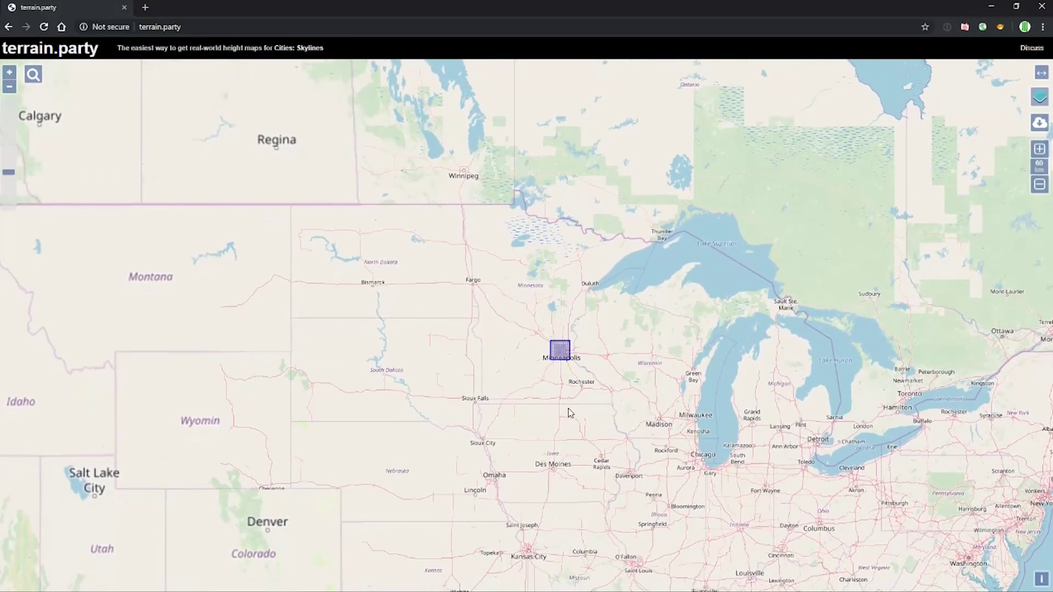
Step: Shift the export area southeast so it covers Minneapolis and reaches Hudson and Hastings
scroll(559, 378, up, 2)
scroll(585, 433, up, 3)
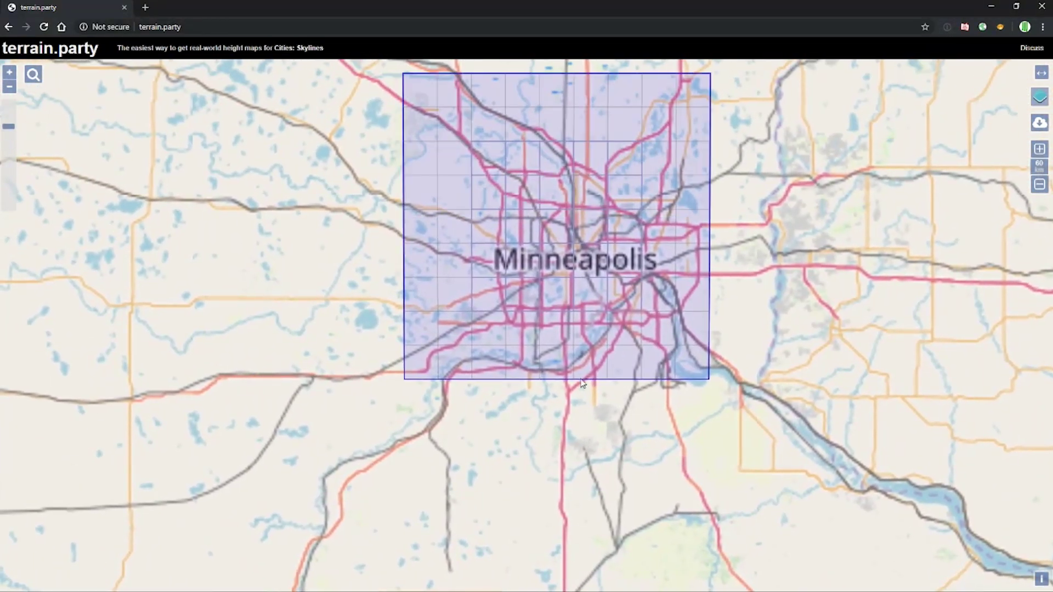
drag(559, 365, 553, 446)
drag(557, 333, 591, 307)
scroll(579, 322, down, 1)
drag(573, 419, 568, 436)
drag(589, 375, 582, 428)
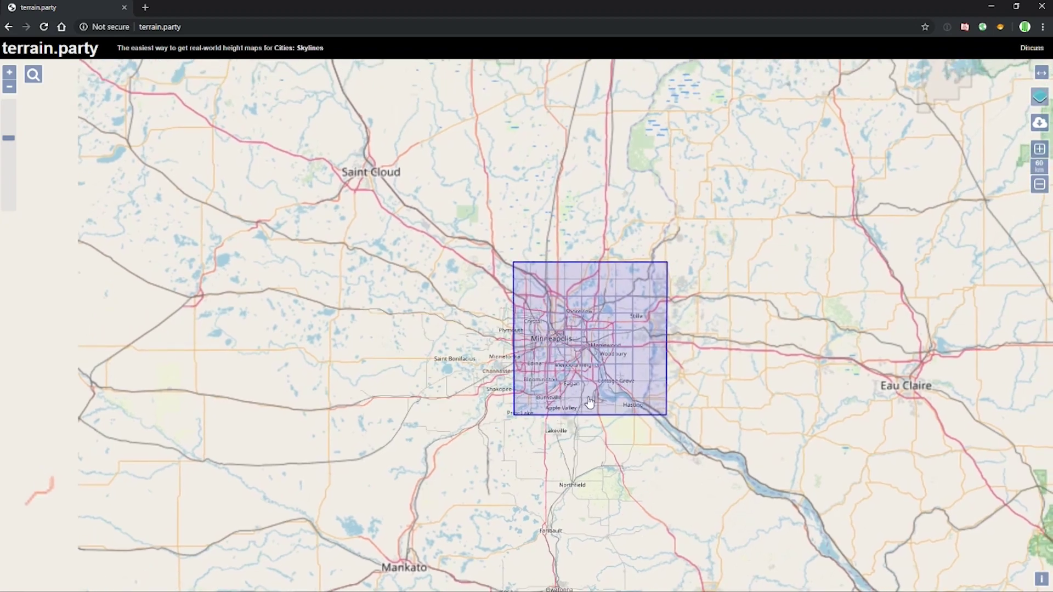
drag(588, 384, 585, 375)
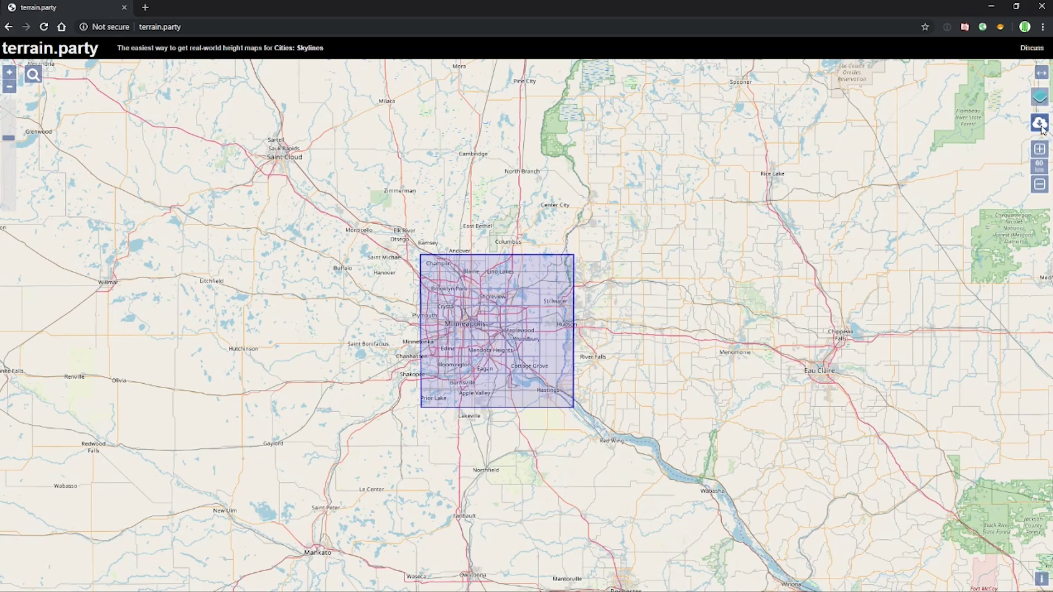
Step: Export the height maps of the selected area under the name Minnesota
click(1040, 124)
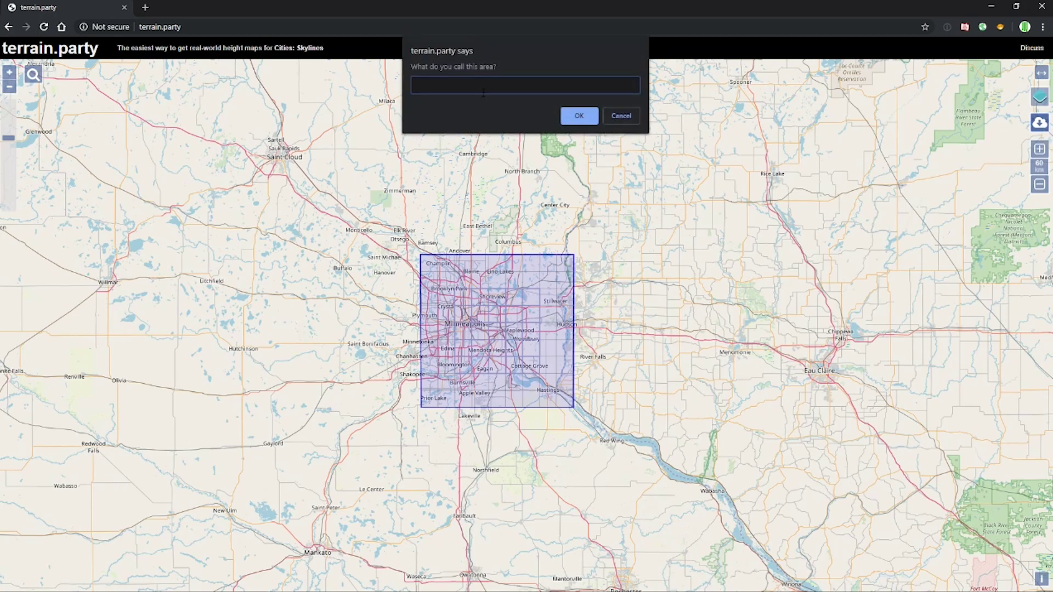
text(Minnesota)
click(591, 115)
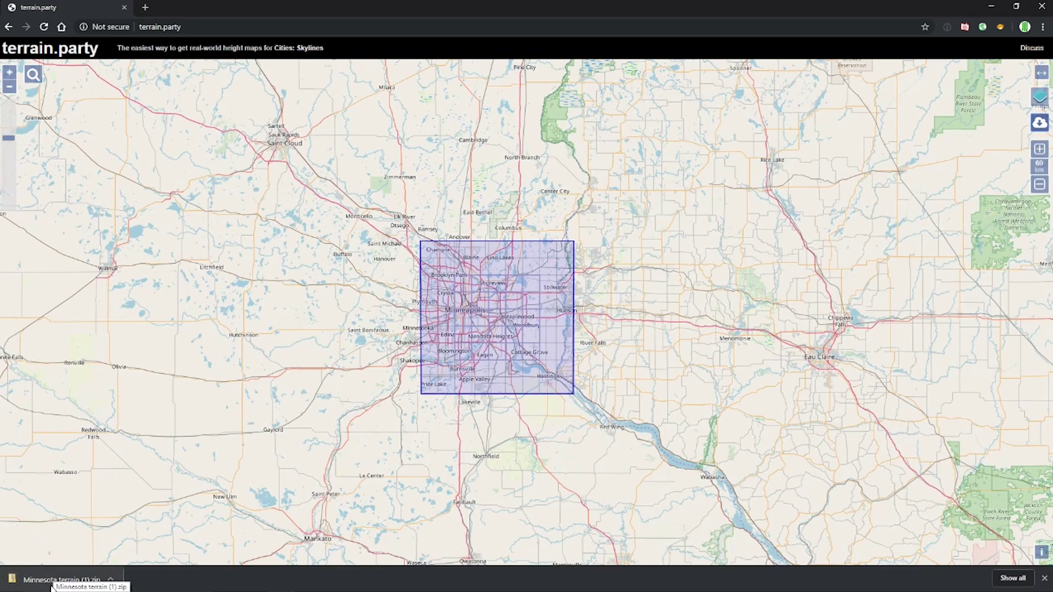
Step: Open the downloaded Minnesota archive and read the height map descriptions in its README, closing it when done
click(60, 581)
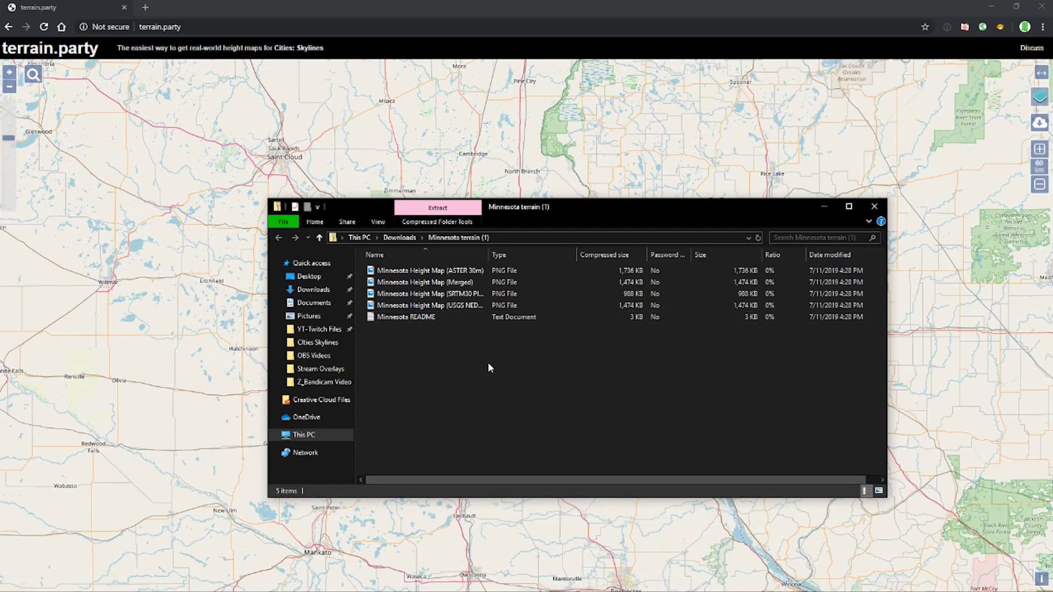
double_click(462, 317)
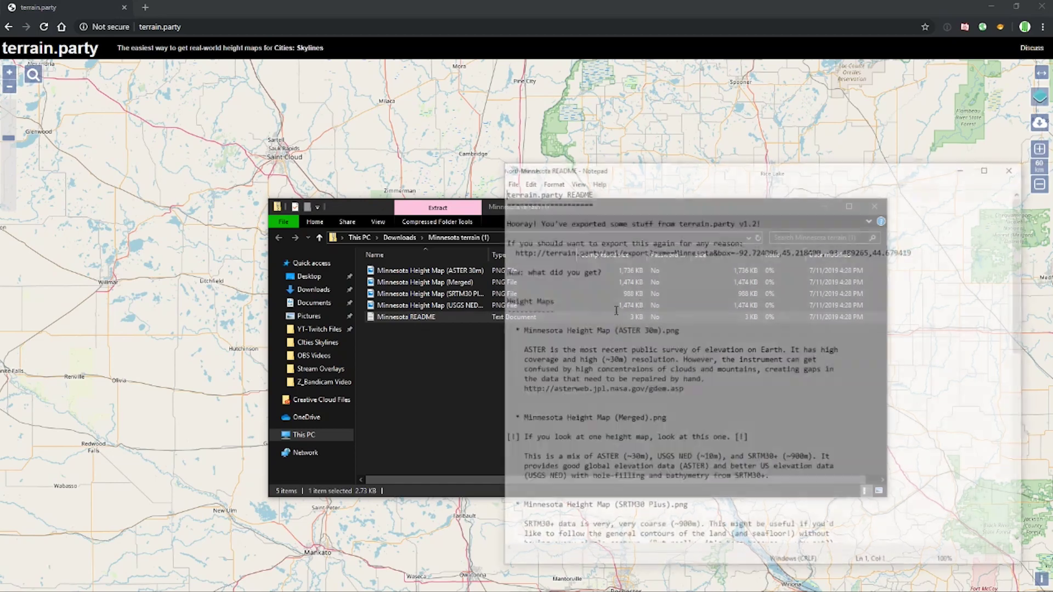
scroll(616, 310, down, 9)
scroll(645, 480, up, 4)
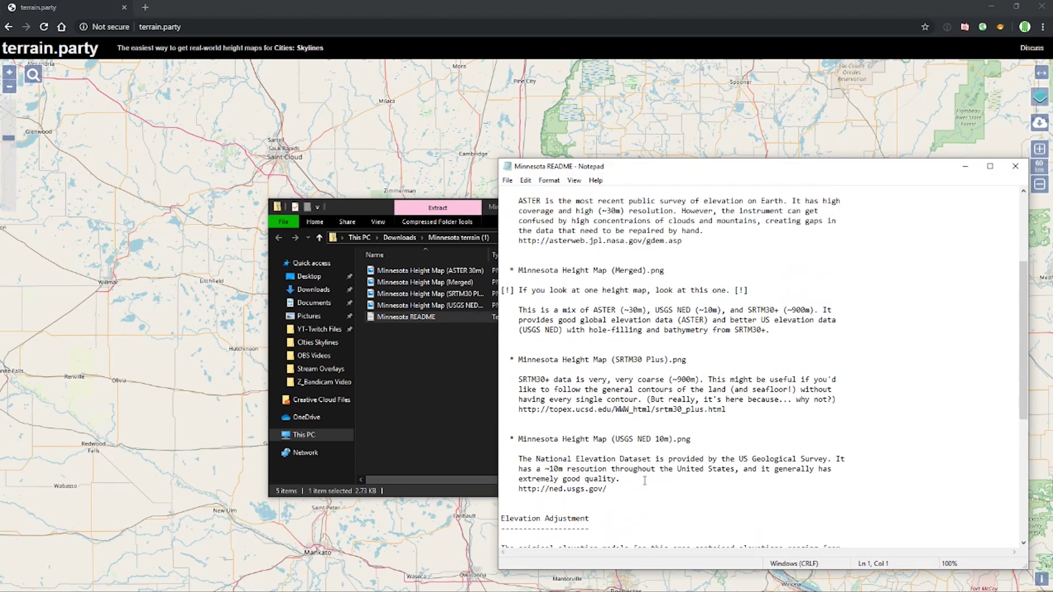
click(1012, 167)
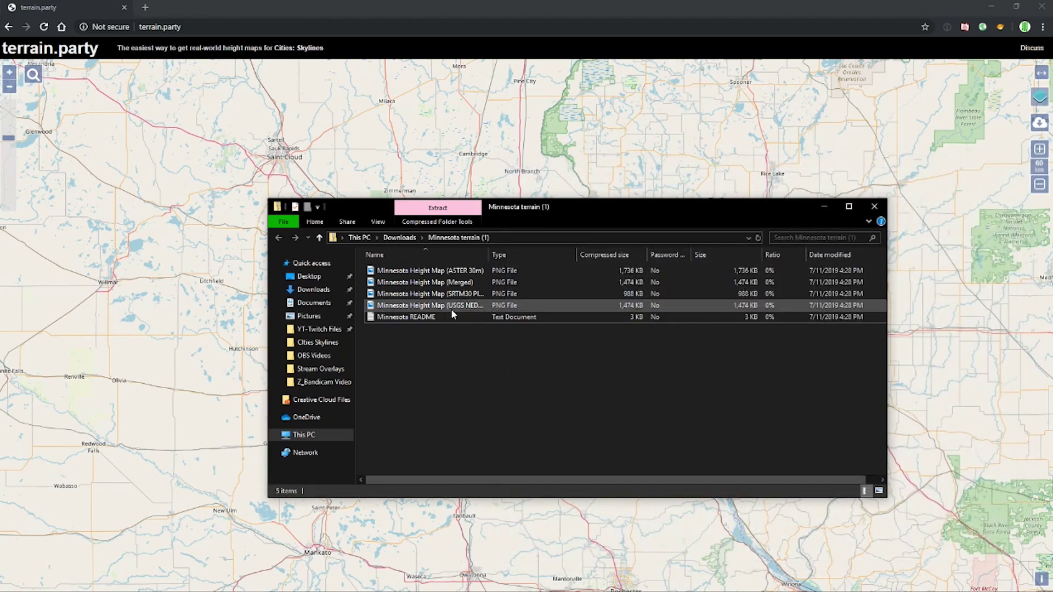
Step: Open the Heightmaps folder under the user profile's AppData, Local, Colossal Order, Cities_Skylines, Addons, MapEditor on the C: drive
click(458, 306)
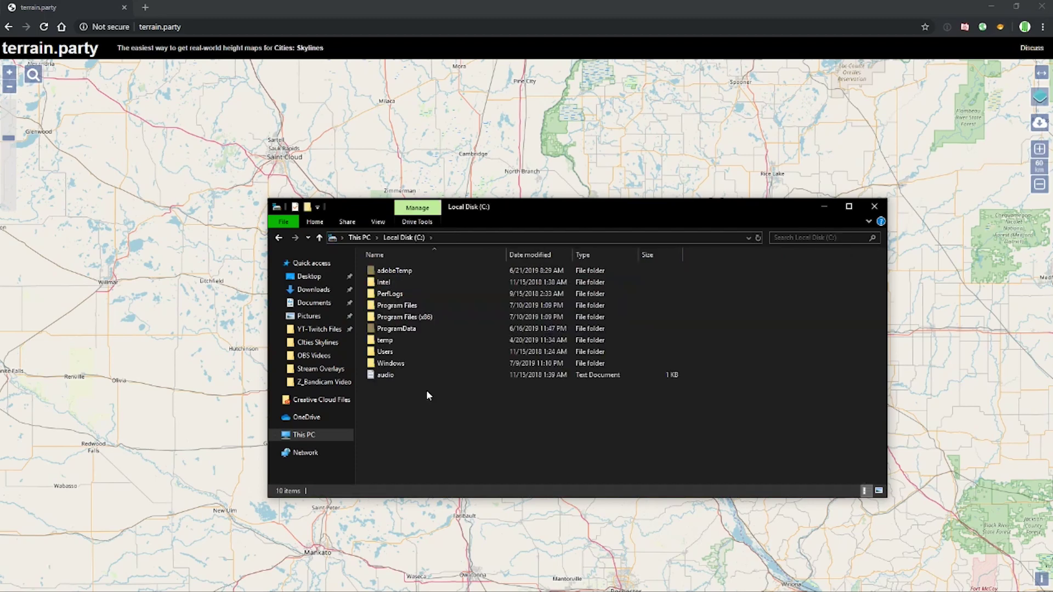
double_click(403, 350)
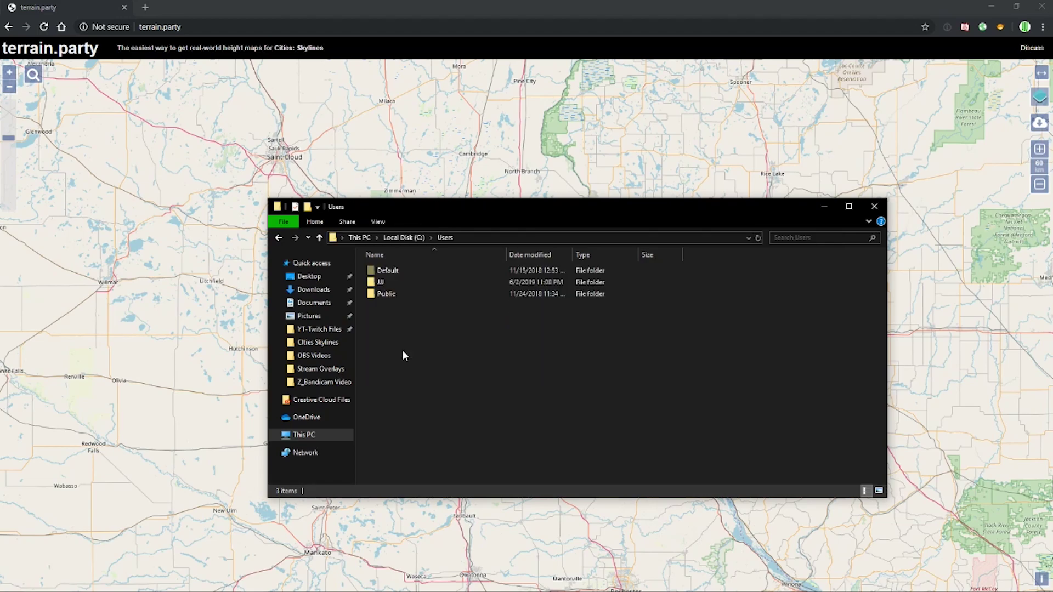
double_click(405, 282)
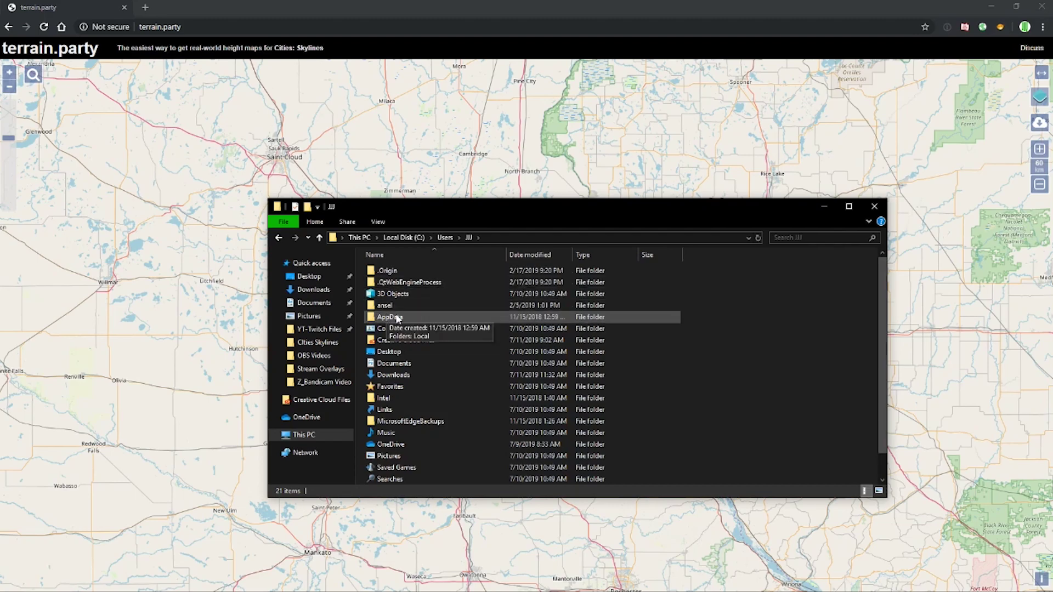
double_click(391, 317)
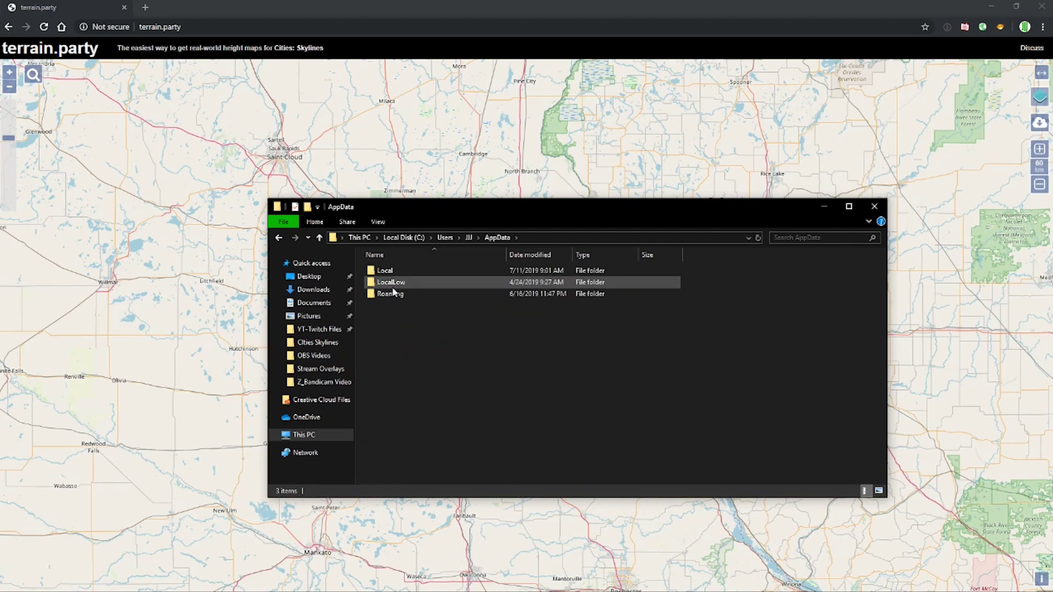
double_click(393, 271)
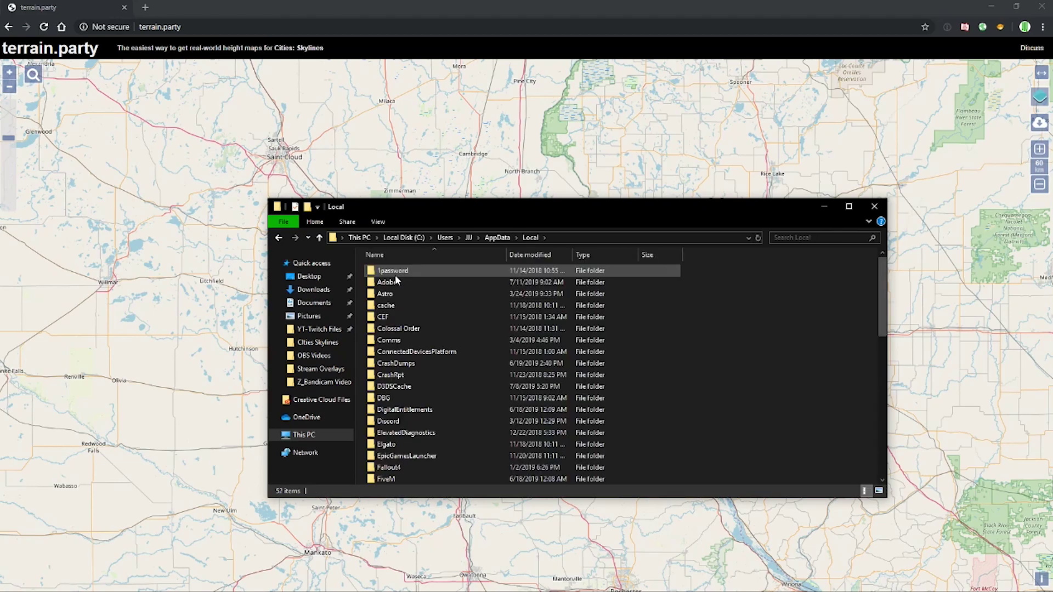
double_click(391, 329)
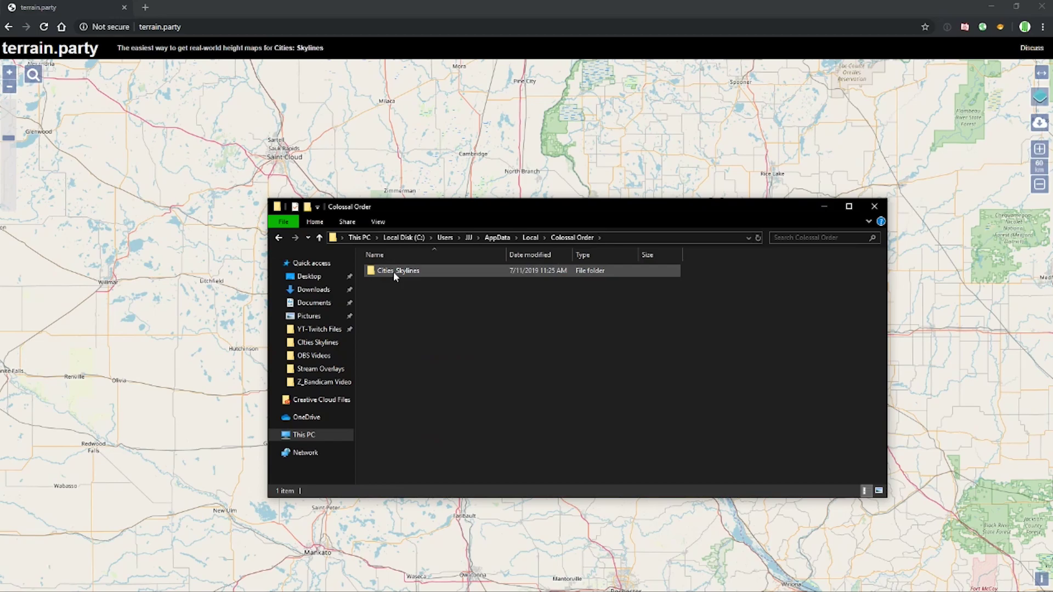
double_click(393, 271)
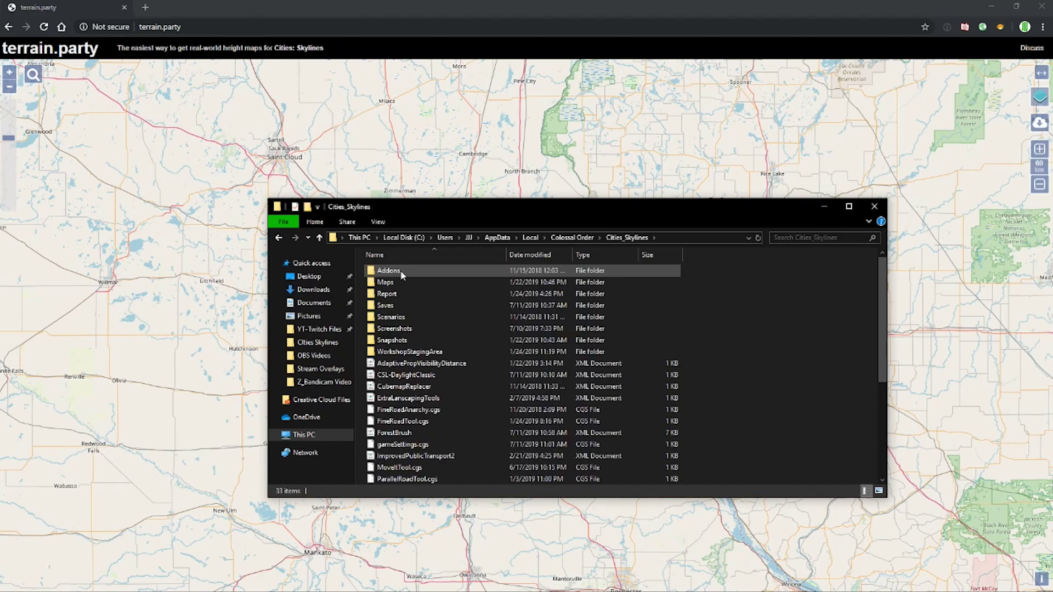
double_click(402, 272)
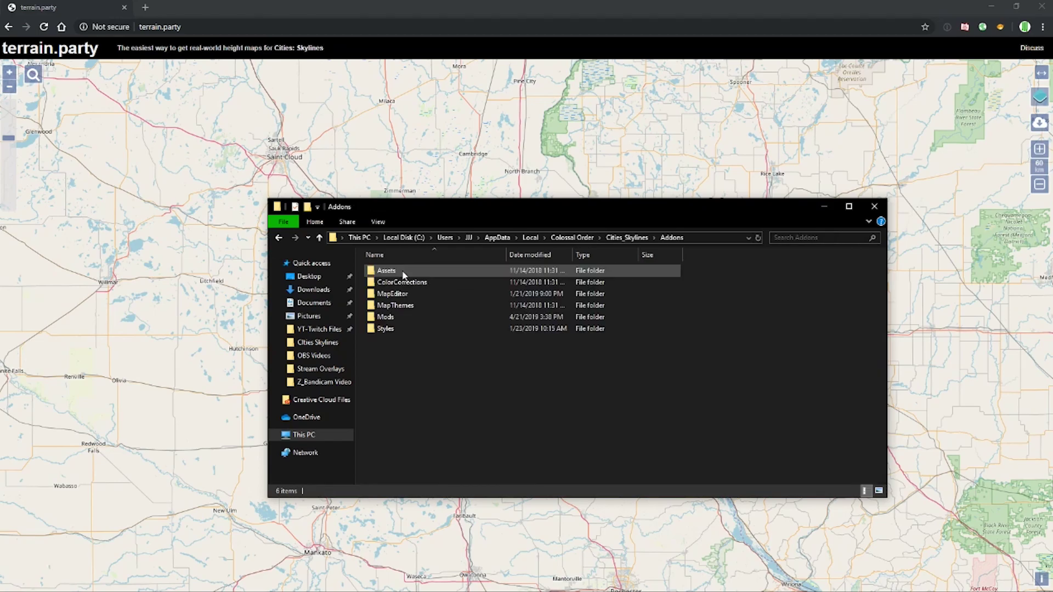
double_click(396, 296)
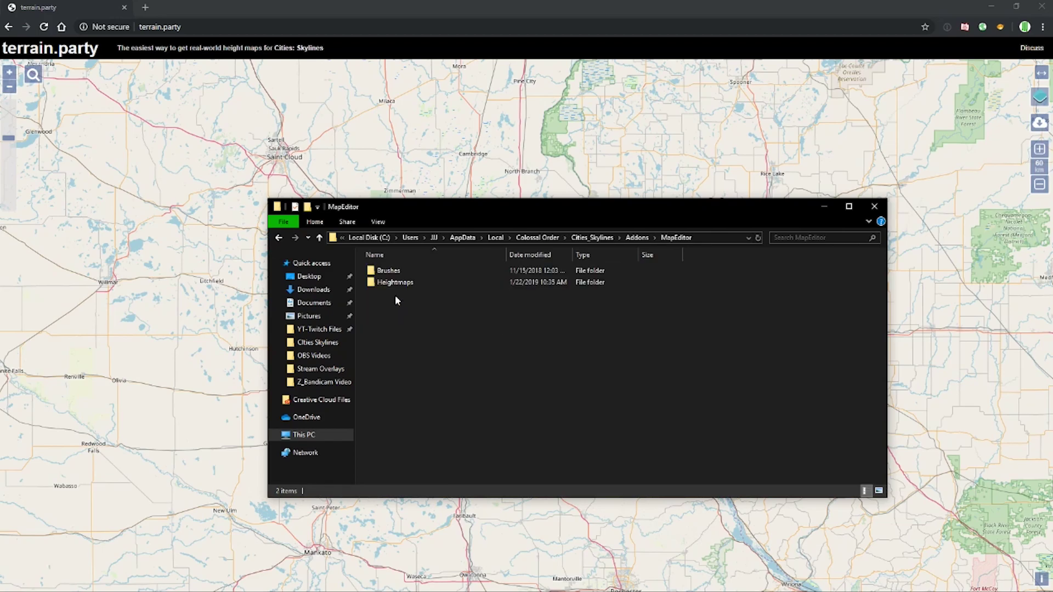
double_click(397, 282)
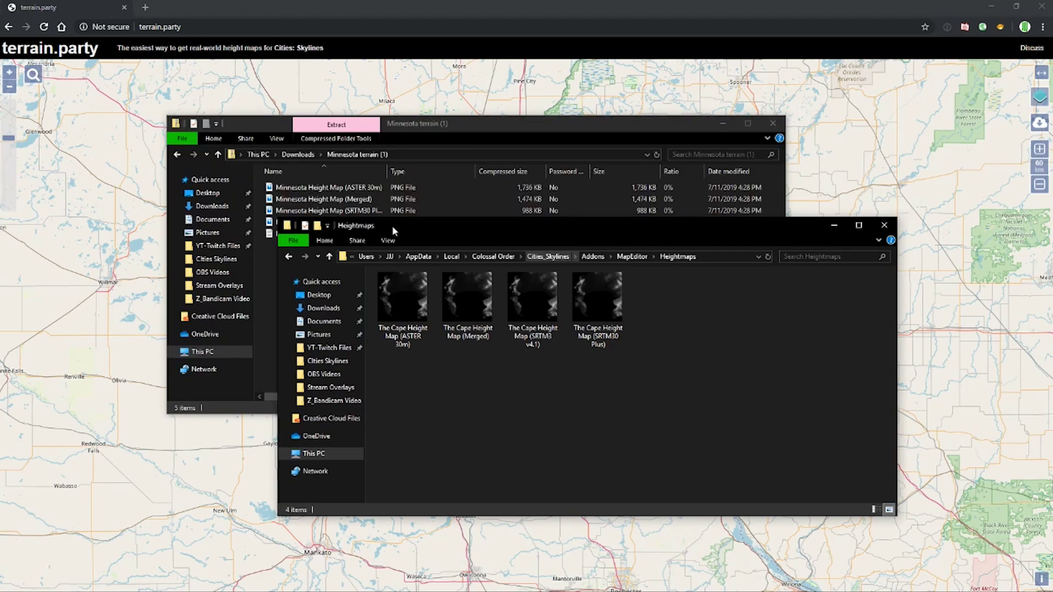
Step: Copy the four Minnesota height map PNG files from the downloaded archive into the Heightmaps folder
click(476, 126)
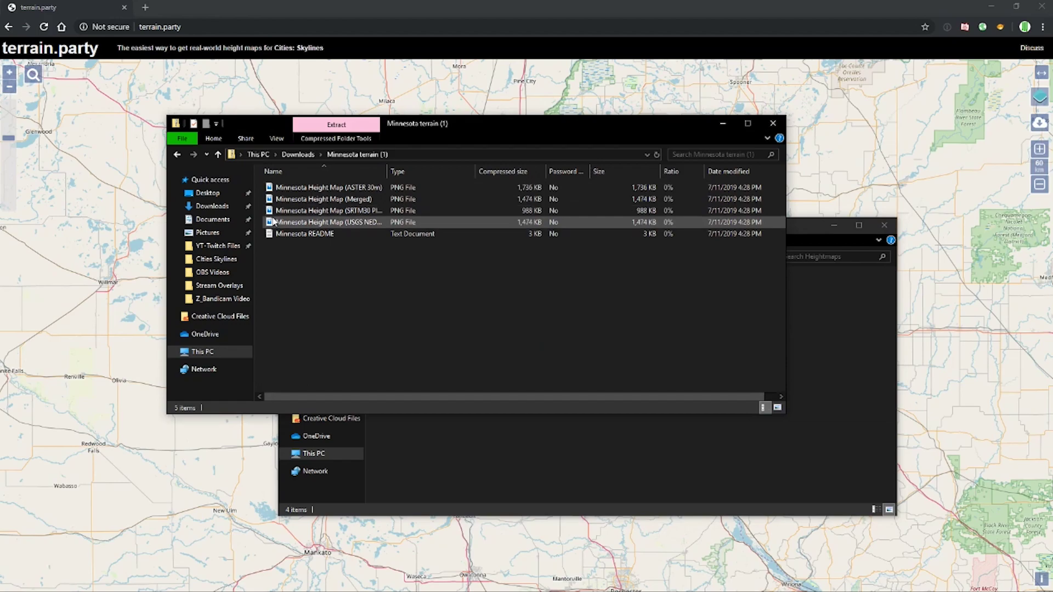
click(273, 221)
shift+click(309, 187)
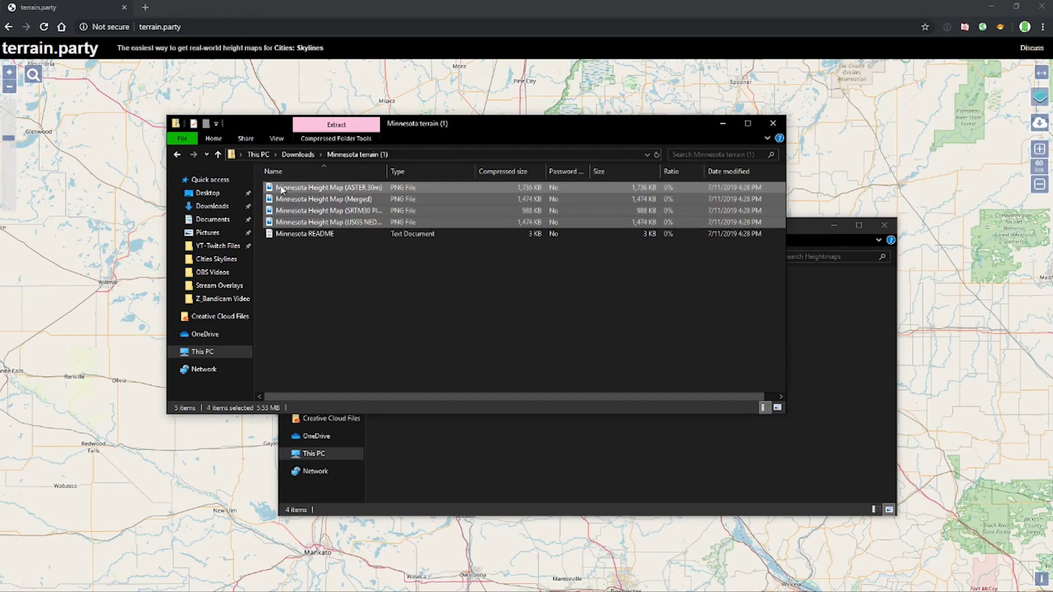
drag(315, 211, 647, 463)
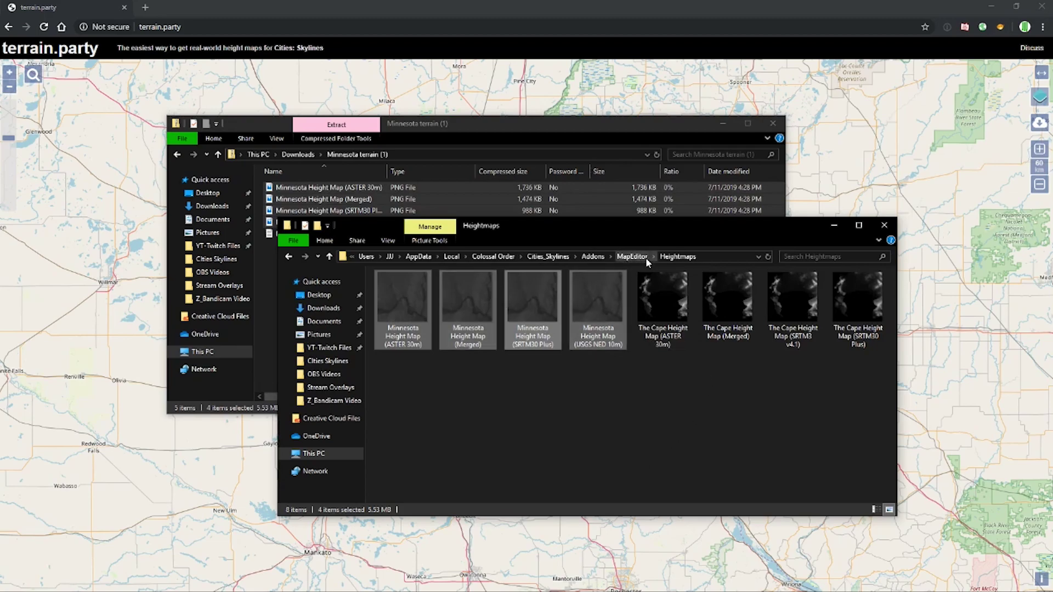
click(713, 429)
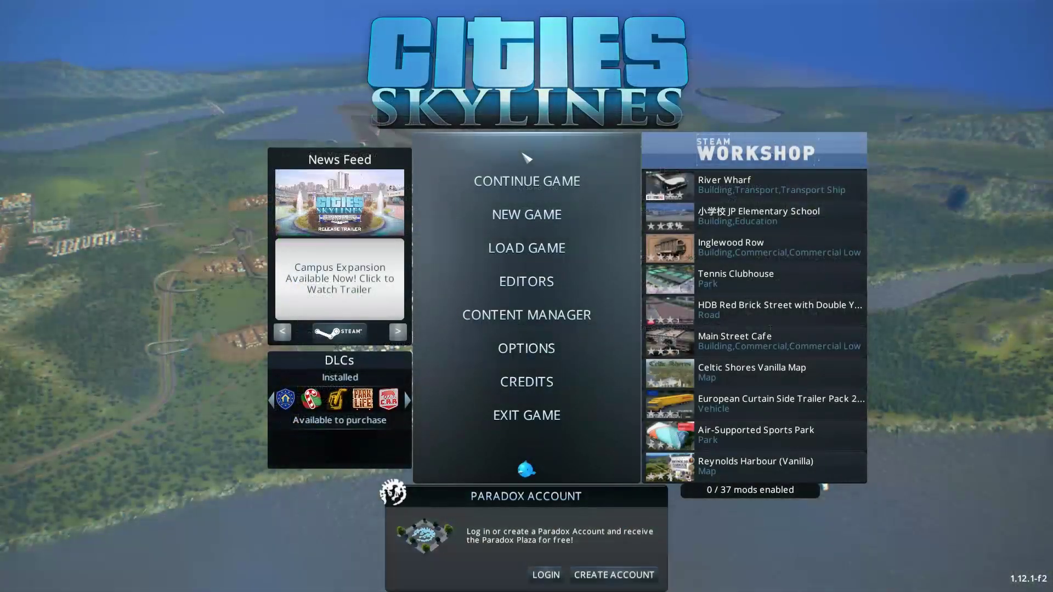
Step: Switch to Cities: Skylines and create a new map in the Map Editor using the built-in Temperate theme
click(536, 296)
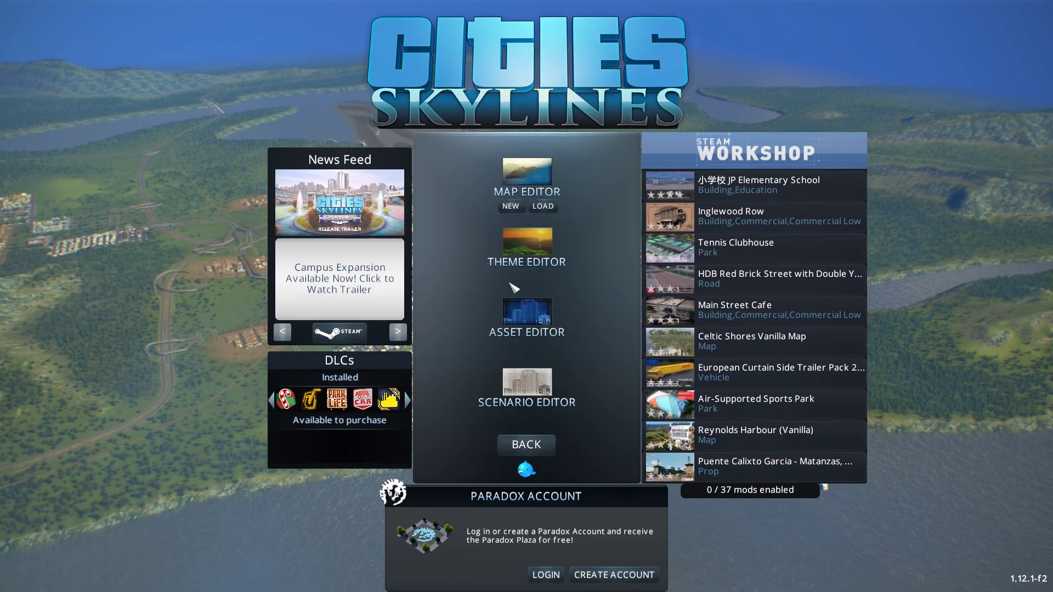
click(513, 207)
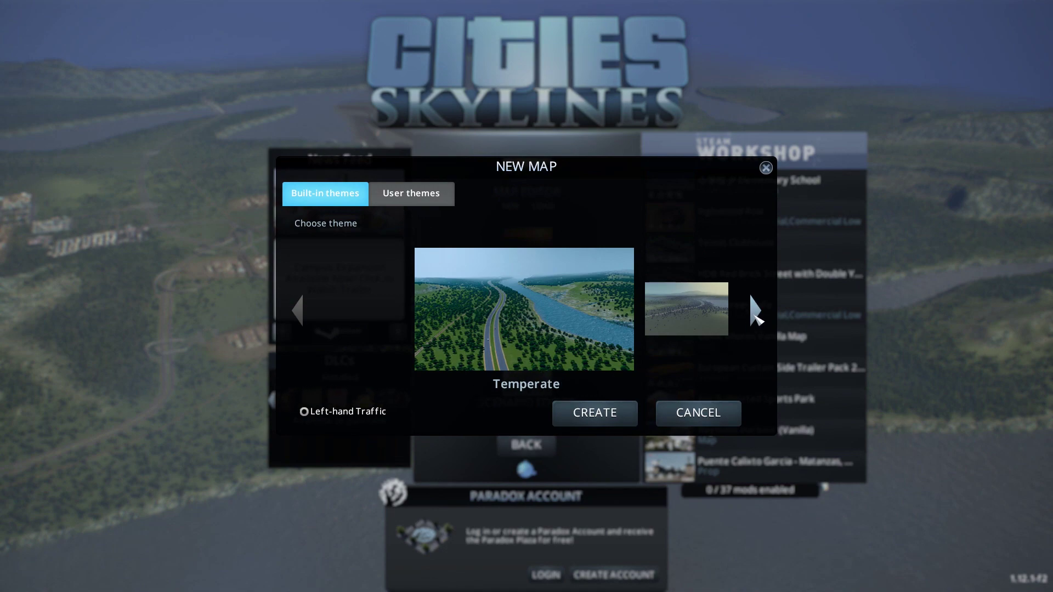
click(754, 312)
click(756, 315)
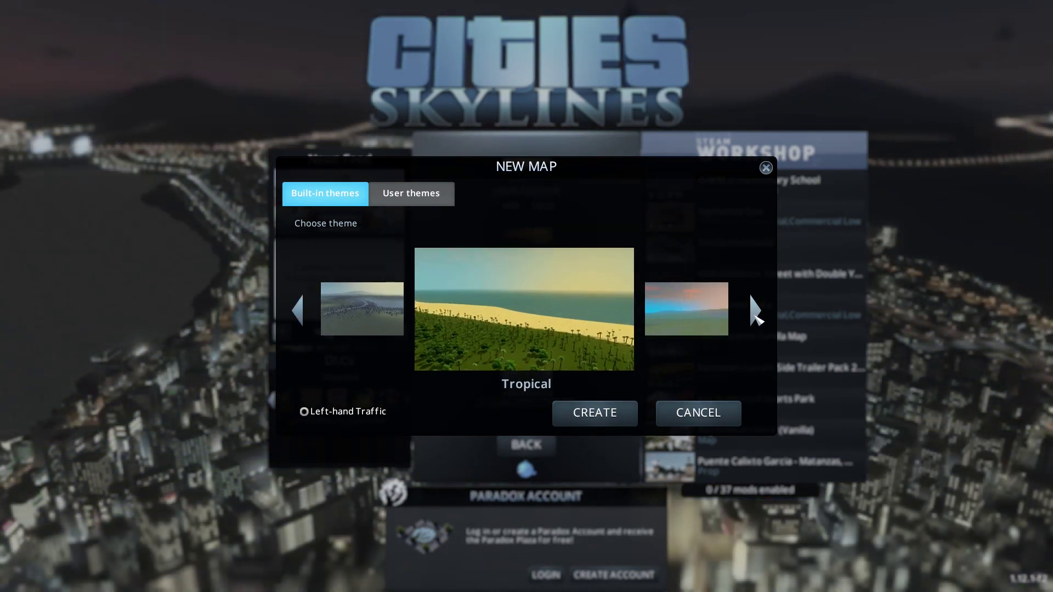
click(755, 315)
click(754, 315)
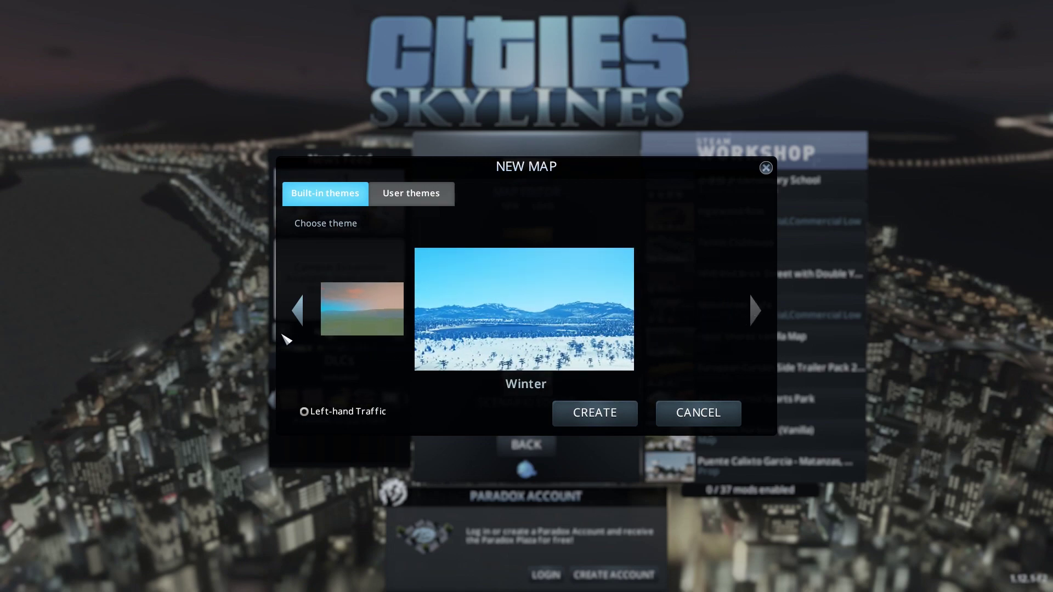
click(295, 313)
click(294, 313)
click(294, 313)
click(298, 315)
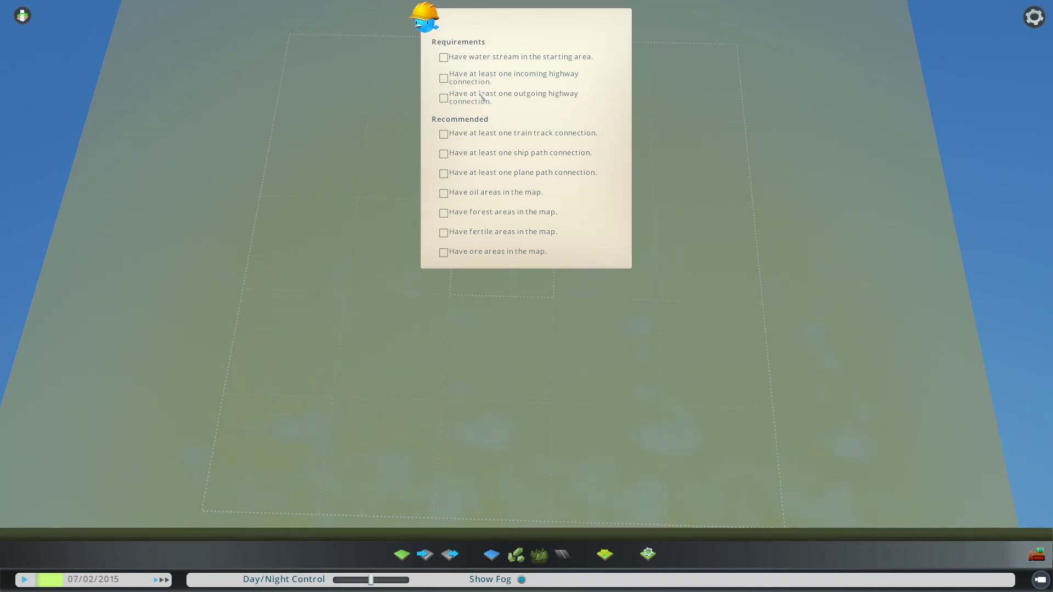
Step: Collapse the map requirements checklist and import the Minnesota Height Map (USGS NED 10m) as the terrain
click(501, 137)
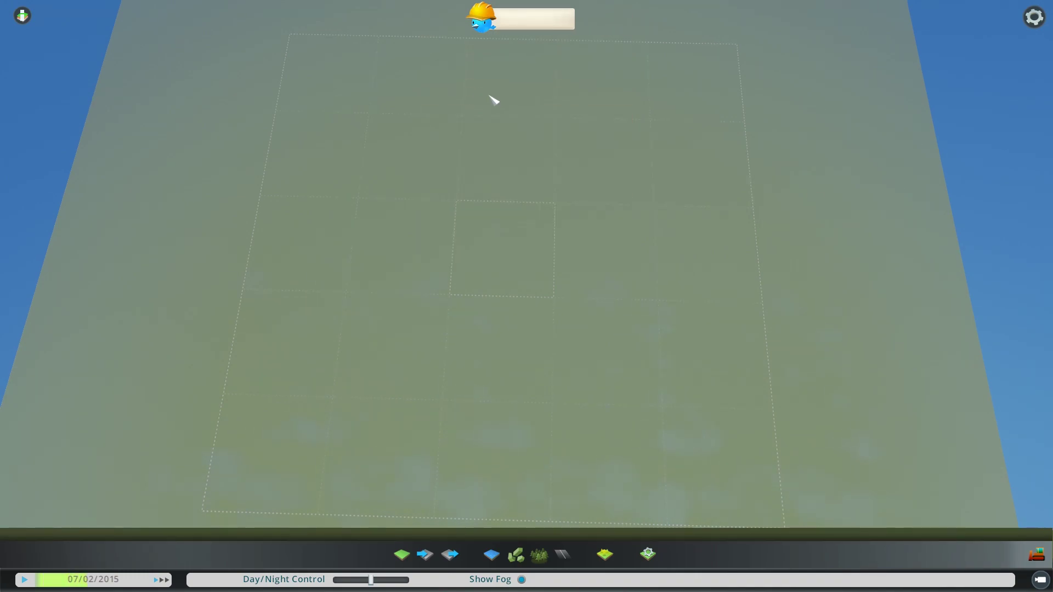
scroll(474, 258, down, 3)
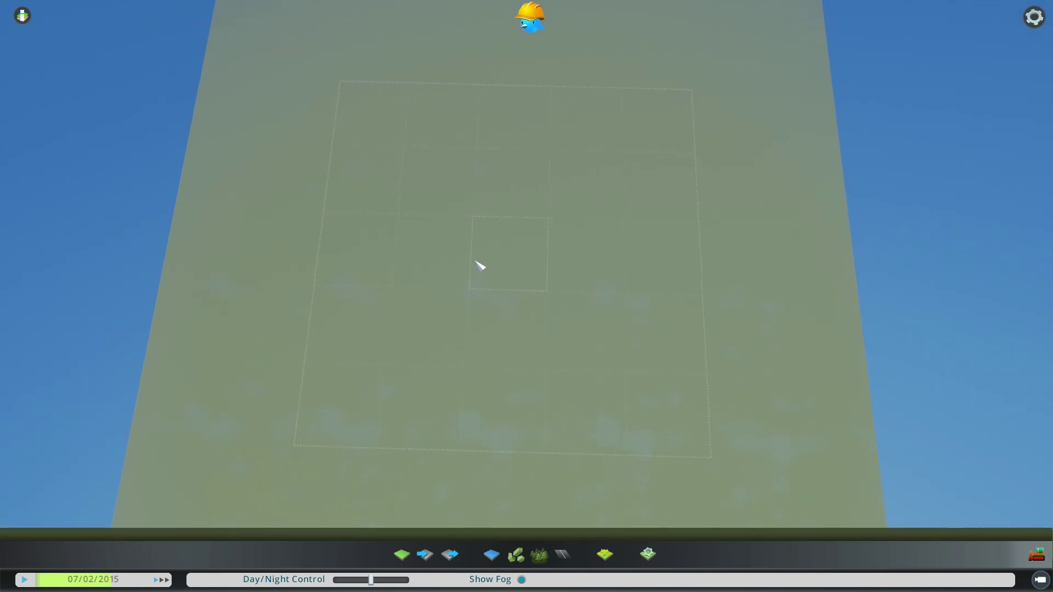
middle_drag(464, 286, 547, 249)
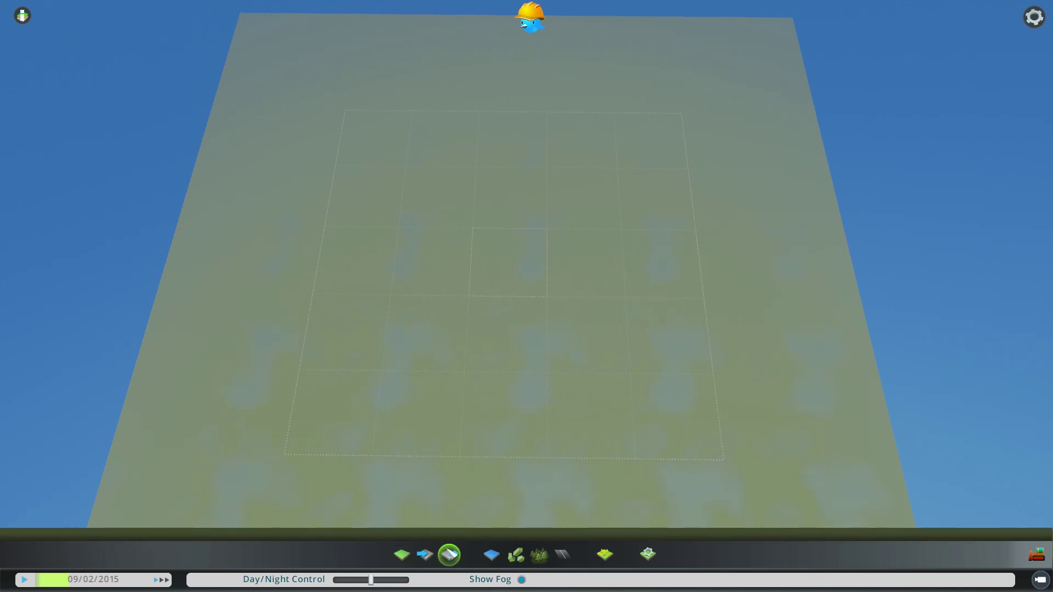
click(425, 556)
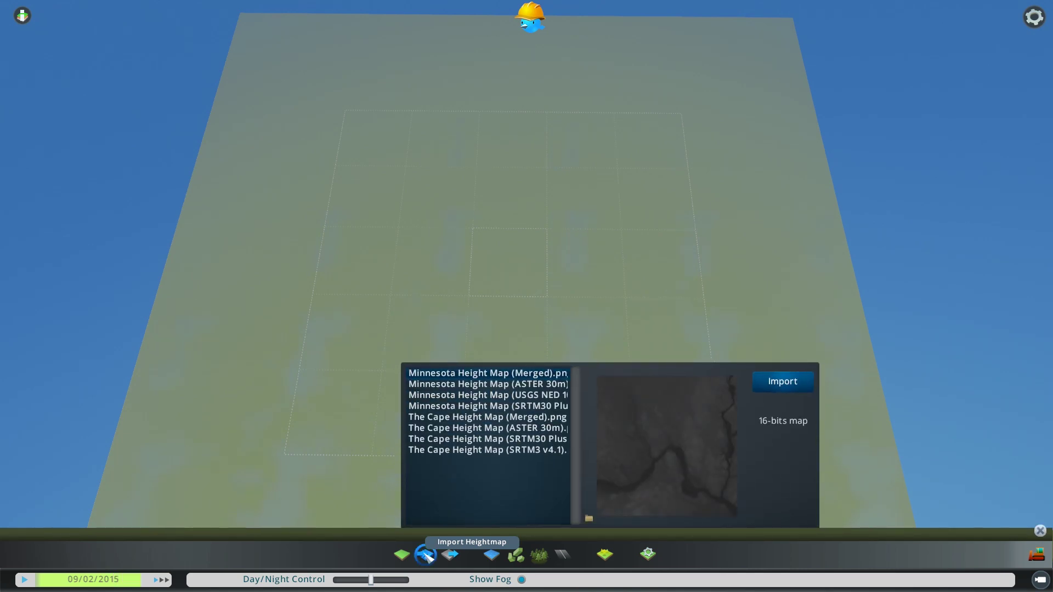
click(492, 396)
click(783, 382)
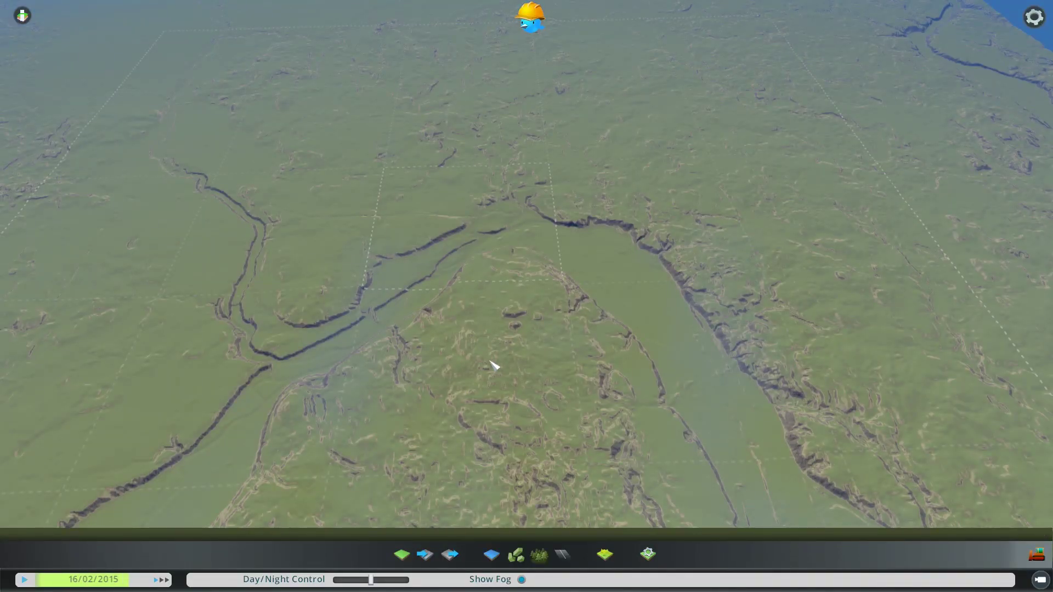
Step: Examine the imported terrain up close, following the river channels around the starting tile and the playable area's borders
key(a)
key(w)
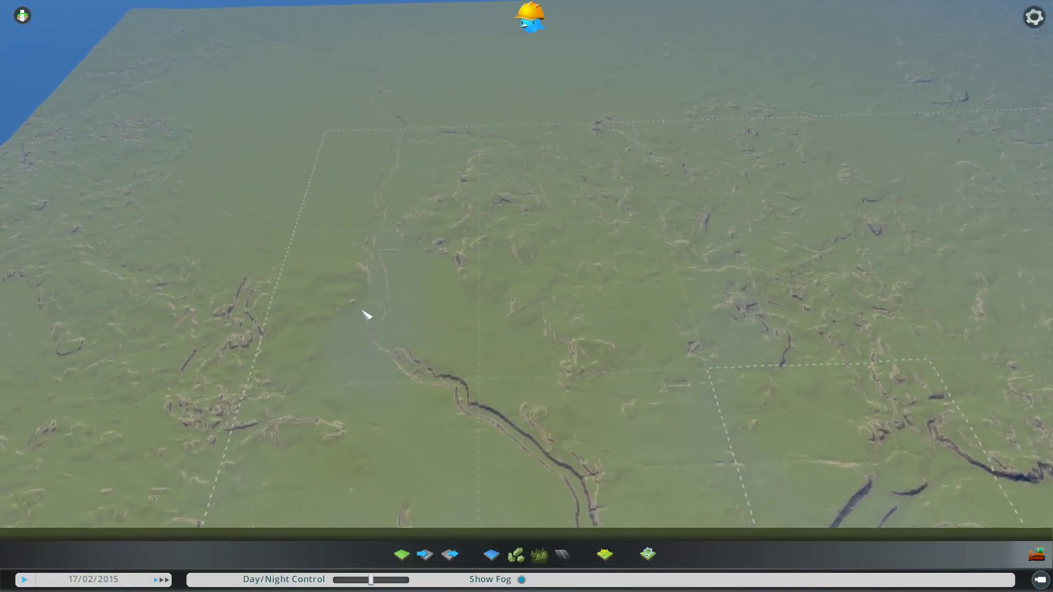
middle_drag(366, 314, 410, 173)
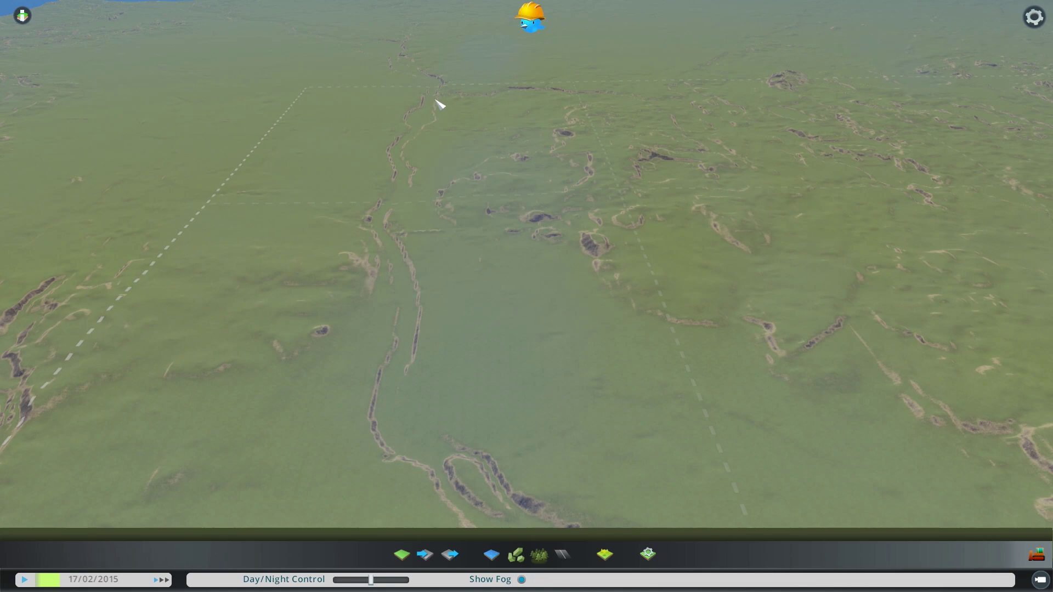
key(s)
middle_drag(512, 297, 567, 404)
middle_drag(513, 293, 534, 299)
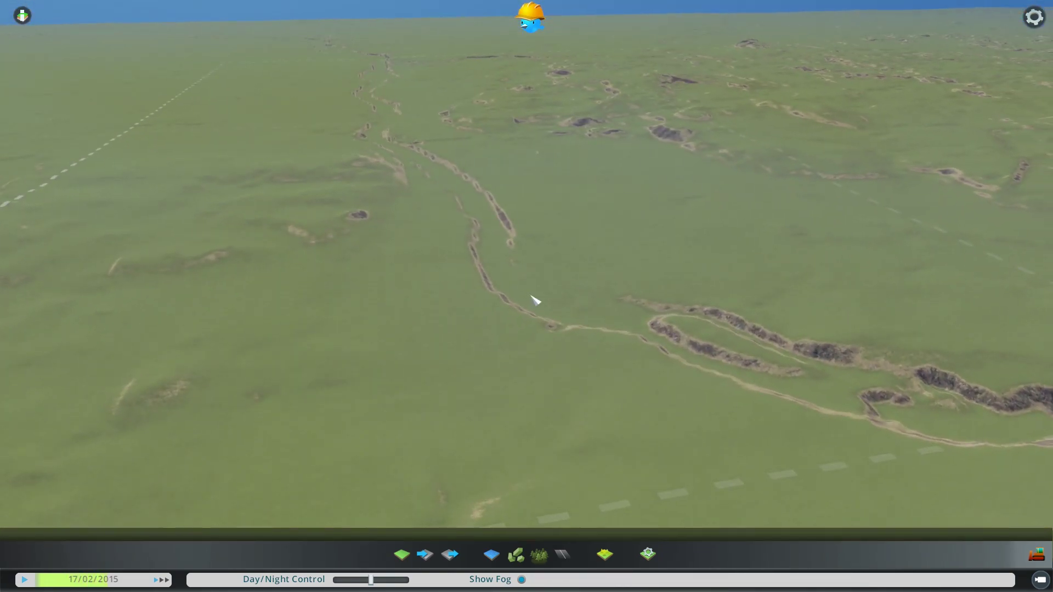
middle_drag(658, 354, 614, 368)
key(w)
middle_drag(565, 274, 894, 255)
key(w)
key(w)
middle_drag(460, 304, 534, 306)
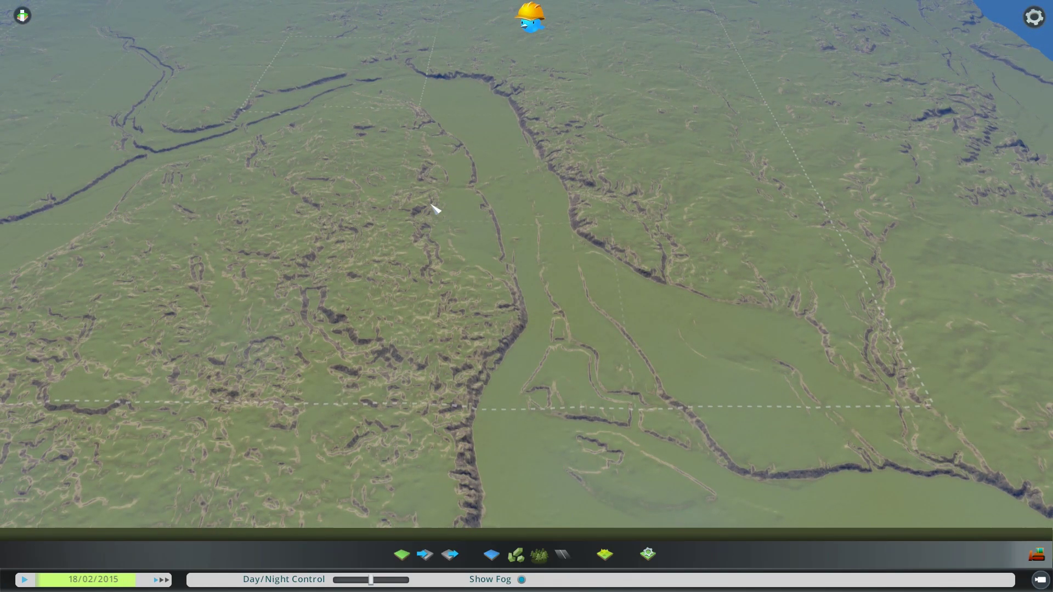
Step: Examine the river valley along the map's outer edge and the overall layout of the imported terrain
scroll(432, 206, down, 4)
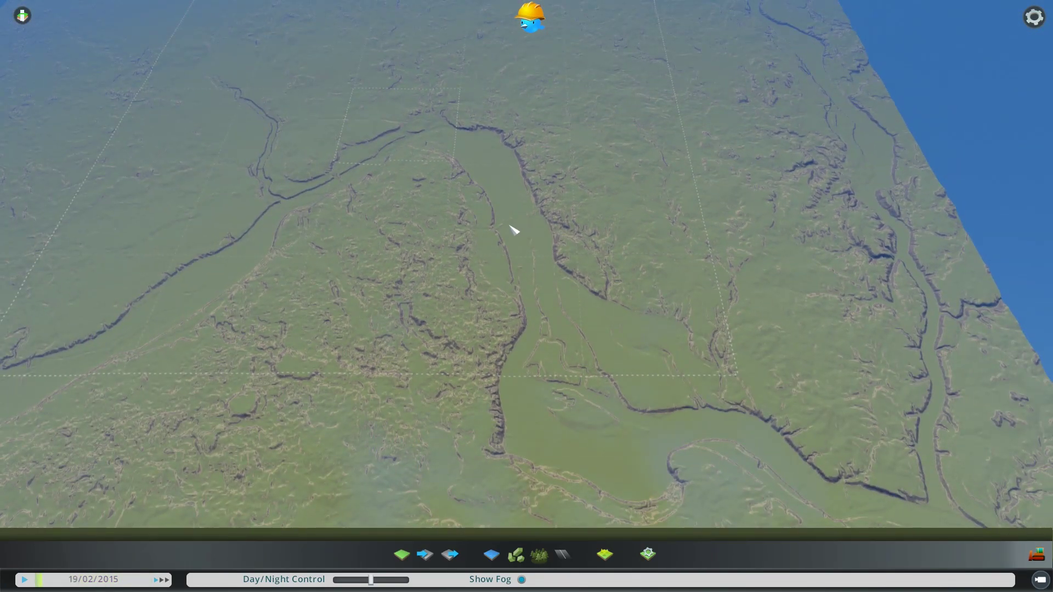
key(w)
key(d)
scroll(459, 259, down, 3)
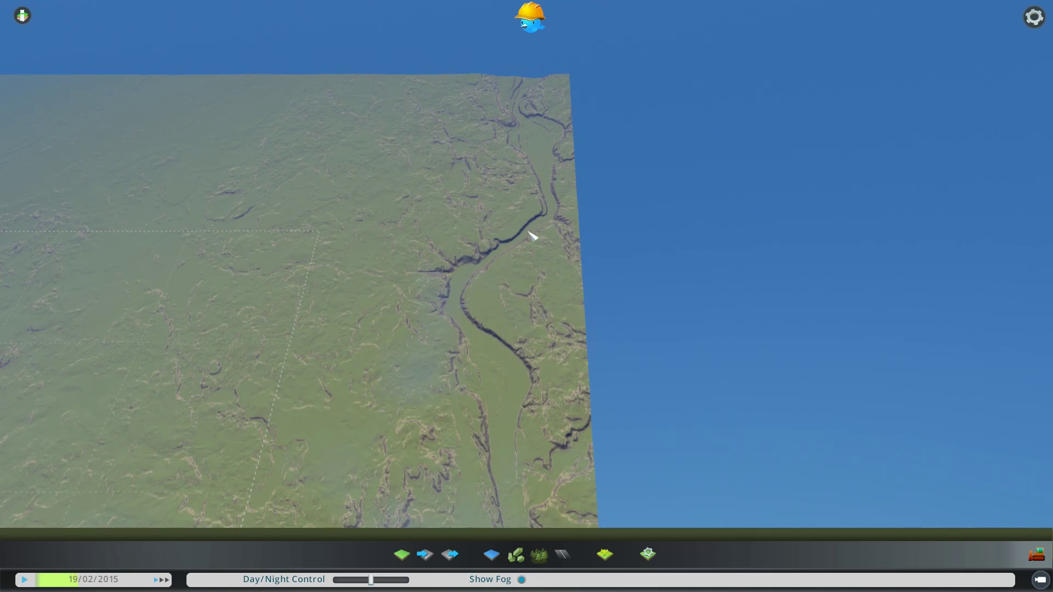
scroll(533, 236, up, 5)
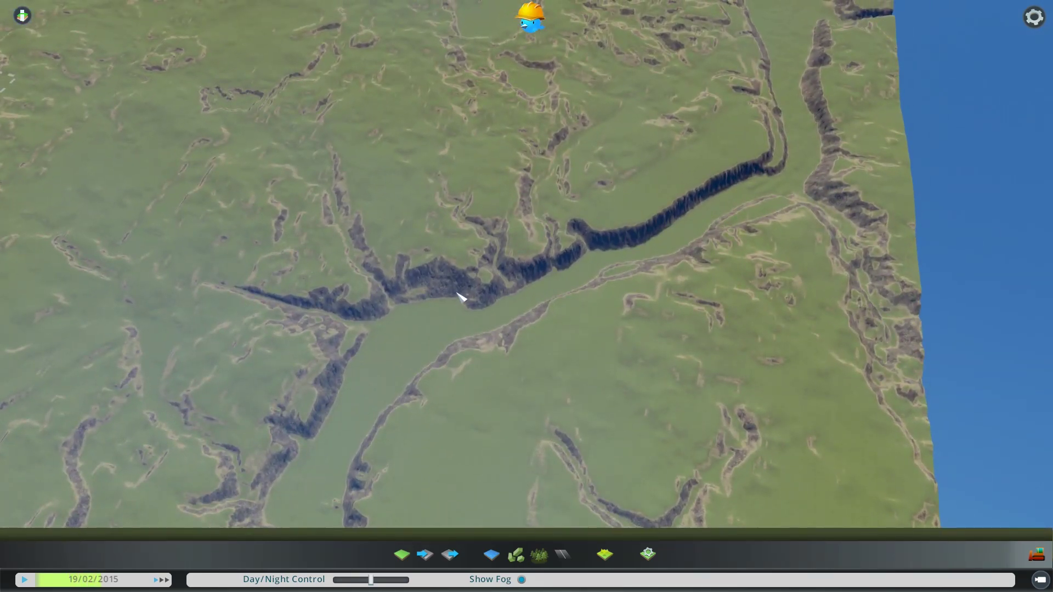
scroll(457, 294, down, 5)
key(a)
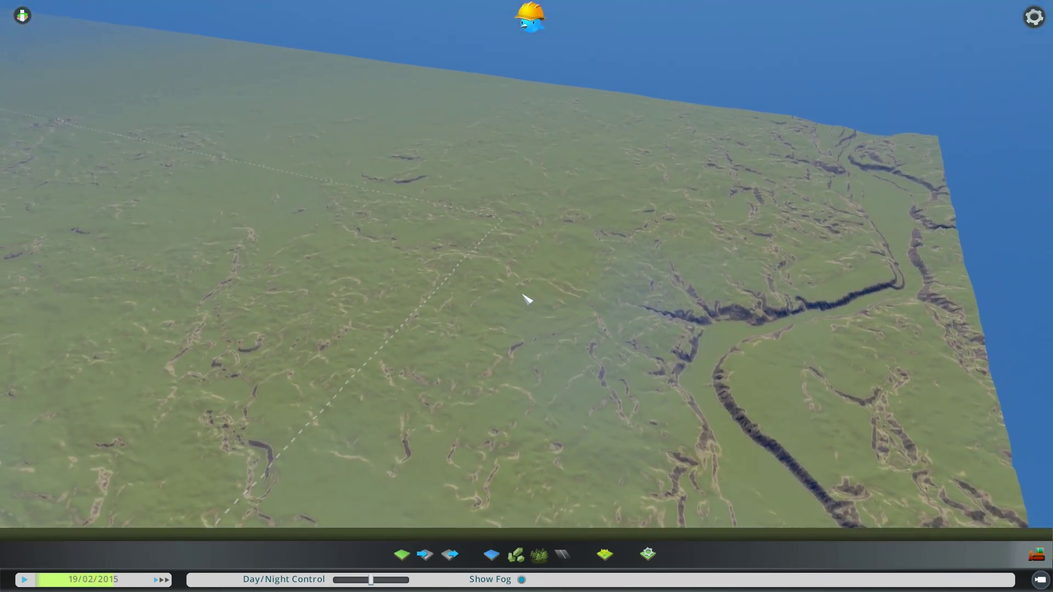
key(a)
middle_drag(493, 296, 525, 299)
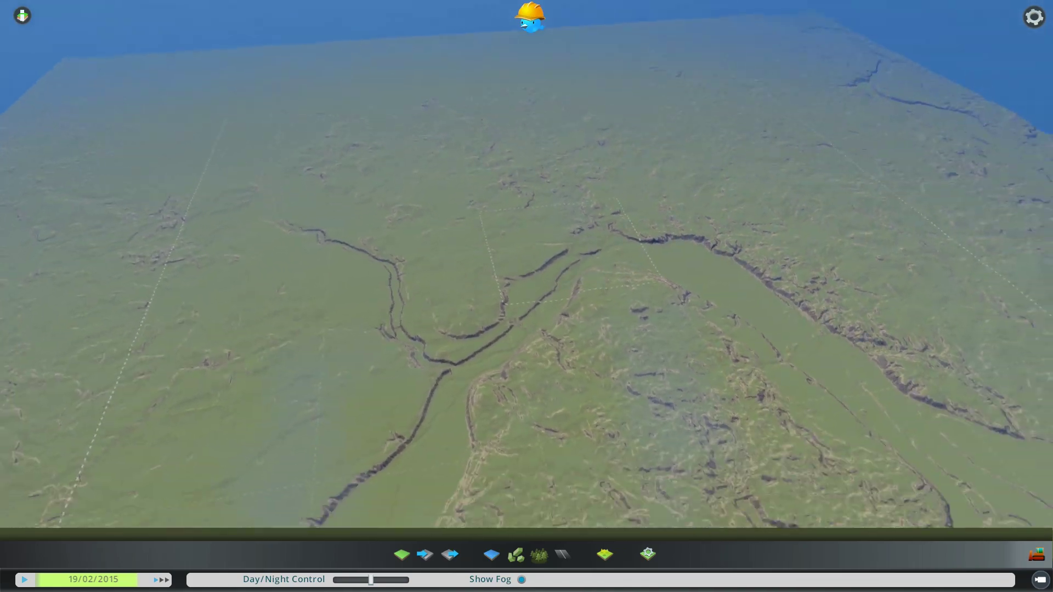
scroll(503, 306, down, 3)
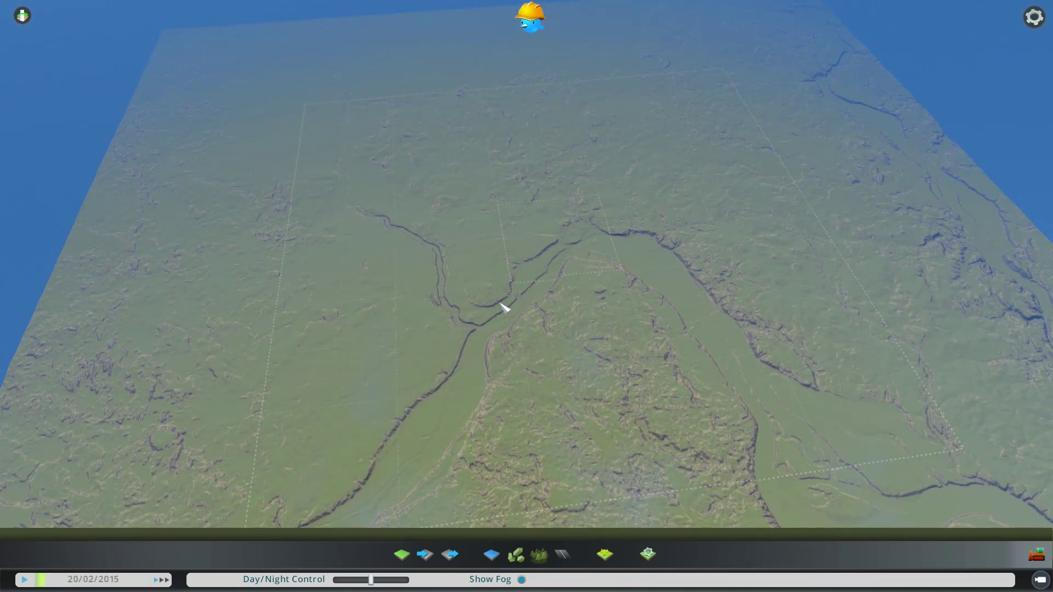
middle_drag(504, 307, 504, 294)
key(a)
key(w)
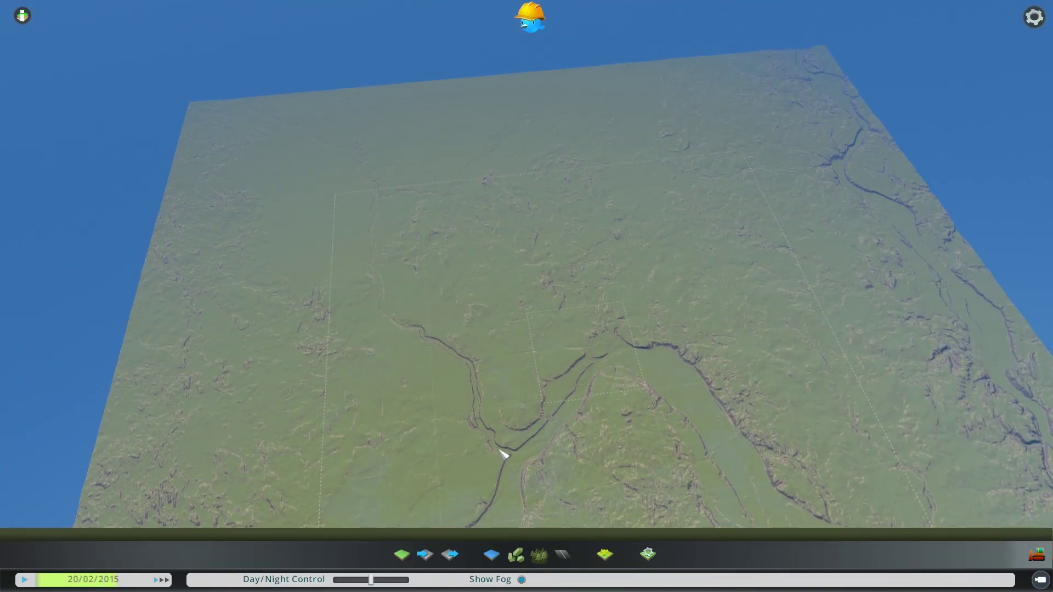
Step: Open the terrain tools and set the brush size to 543 and the brush strength to 0.29
scroll(503, 458, up, 3)
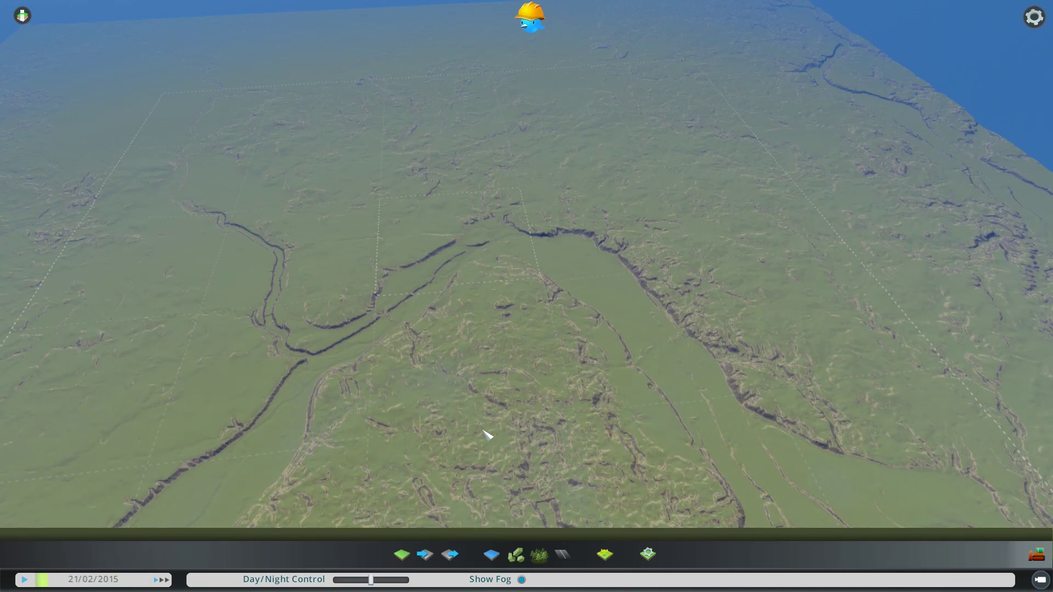
scroll(465, 383, up, 3)
key(w)
middle_drag(465, 384, 472, 296)
scroll(527, 296, up, 3)
scroll(527, 296, down, 3)
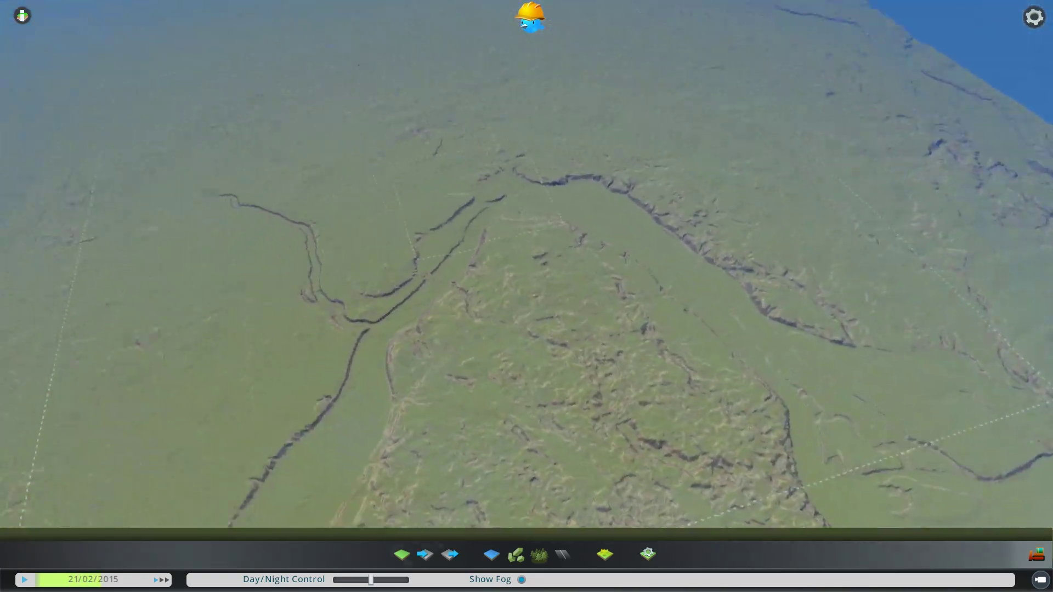
click(401, 554)
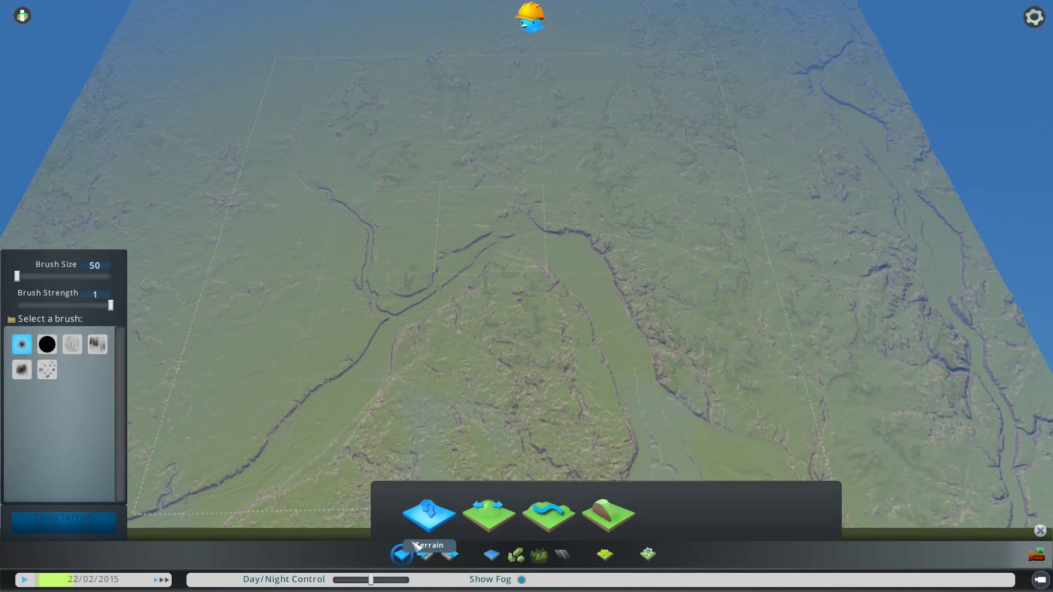
mouse_move(342, 272)
middle_down()
mouse_move(538, 292)
mouse_move(518, 296)
middle_up()
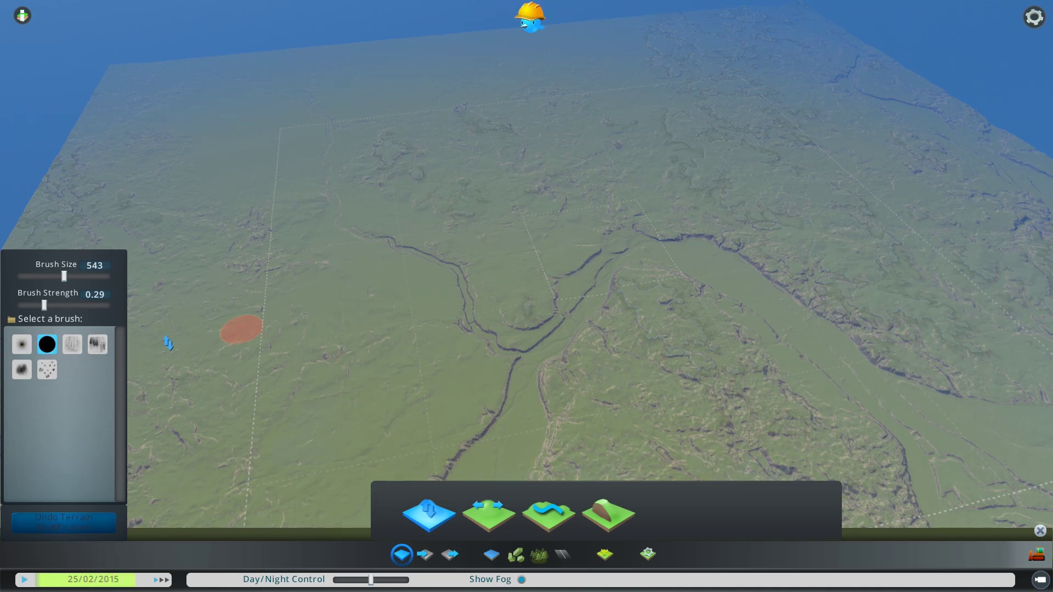
scroll(442, 395, up, 5)
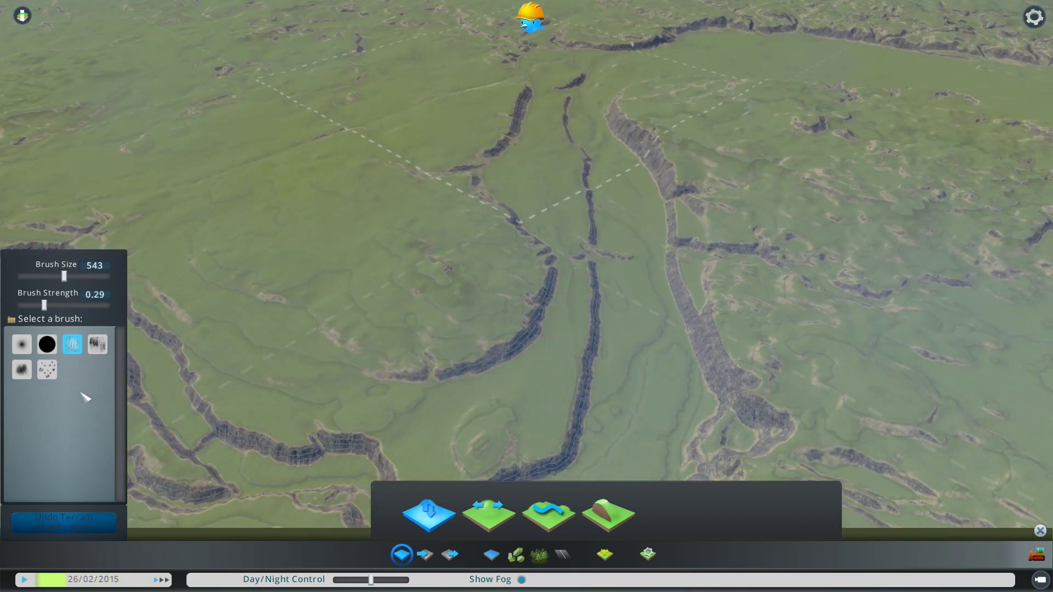
middle_drag(456, 341, 556, 277)
Step: Set up terrain levelling with the soft round brush, size 174, strength 1.00 and terrain height 159.05 at the narrow river
click(488, 515)
scroll(499, 411, down, 5)
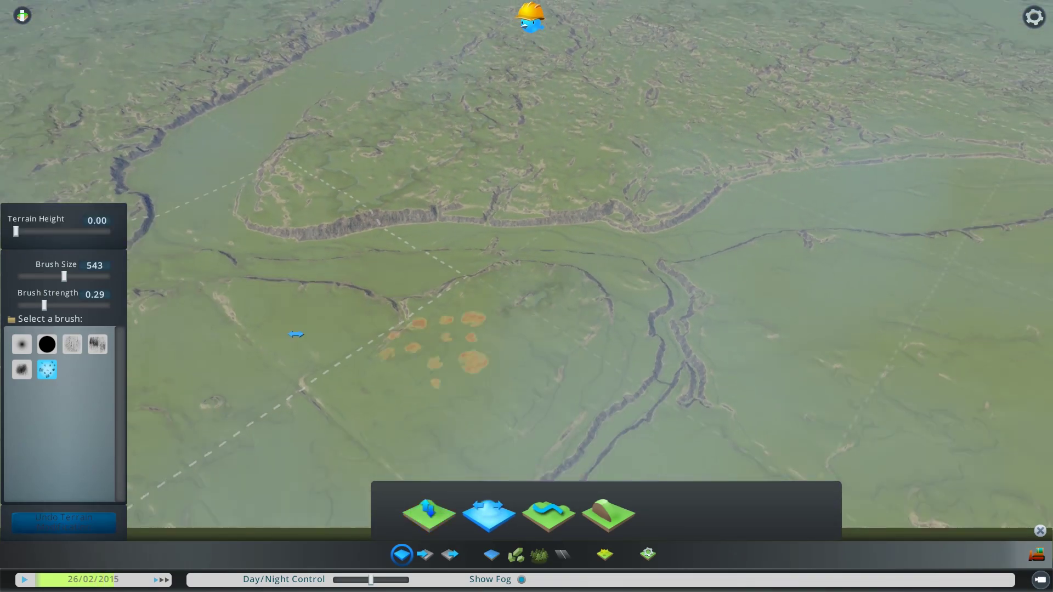
click(402, 553)
click(405, 554)
scroll(512, 218, up, 5)
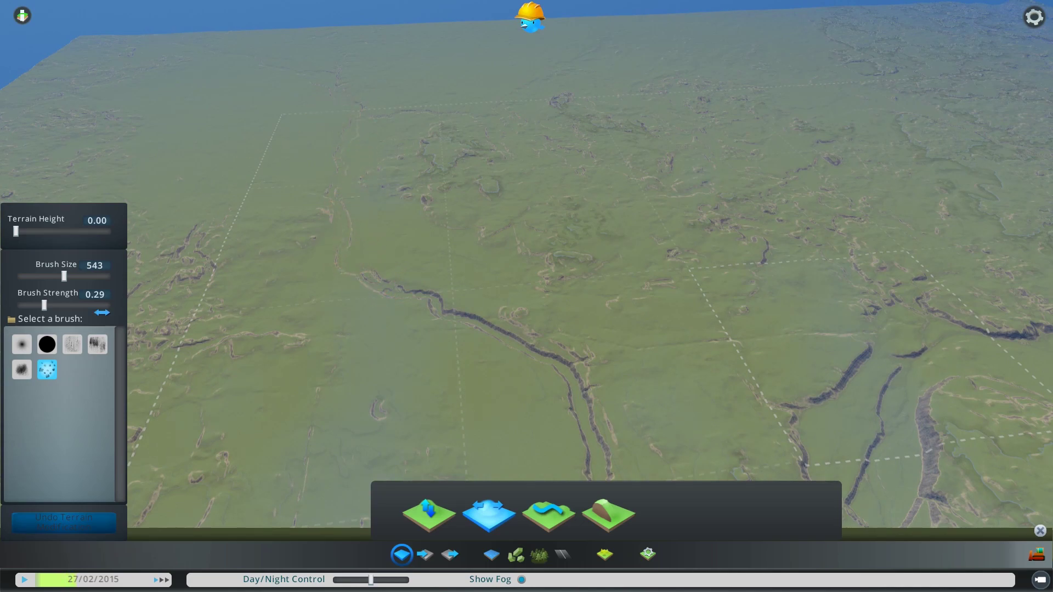
scroll(548, 332, up, 5)
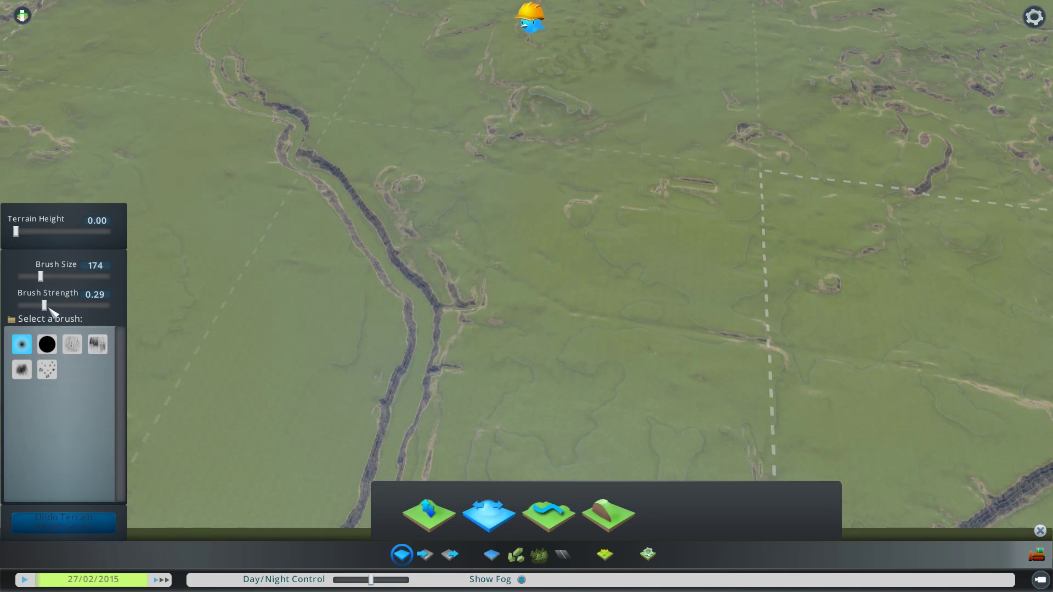
scroll(447, 307, up, 5)
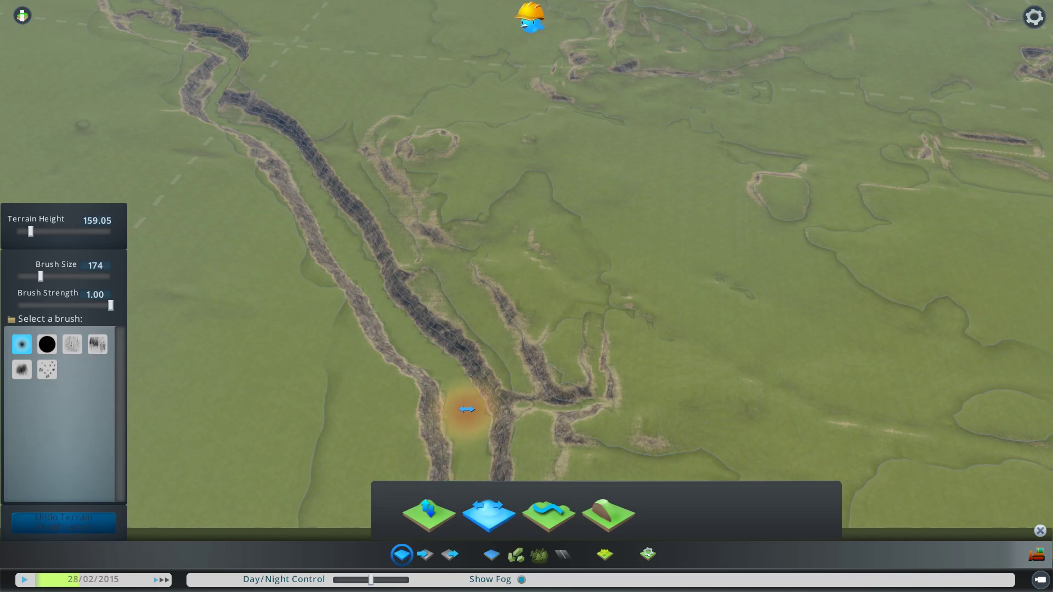
Step: Level the narrow river's bed and extend its channel upstream beyond the playable area, using brush strength 0.63
mouse_move(465, 425)
middle_down()
mouse_move(504, 373)
mouse_move(526, 294)
middle_up()
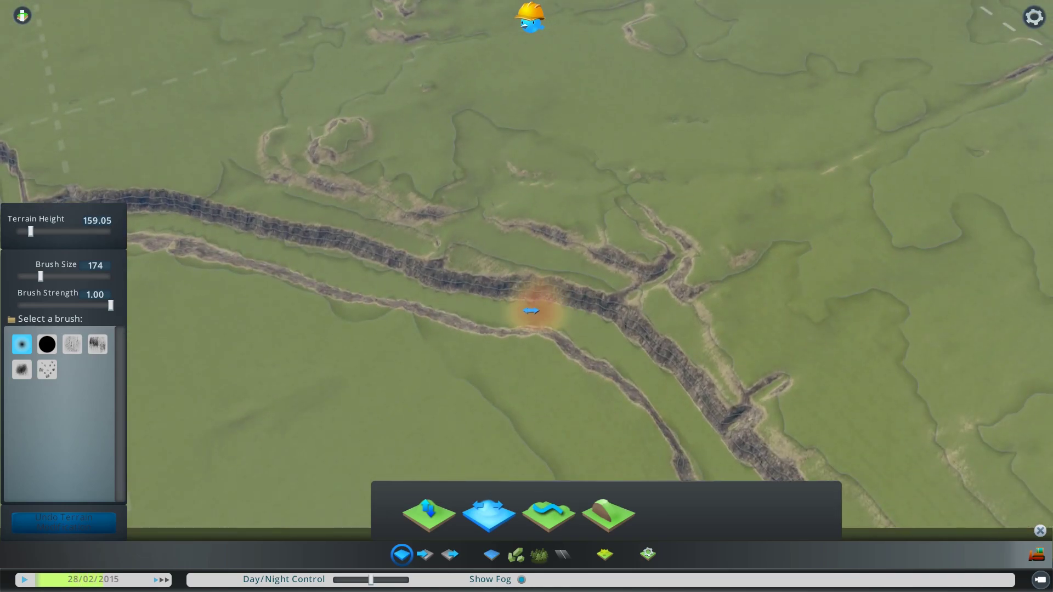
drag(437, 294, 211, 238)
scroll(219, 241, down, 3)
key(a)
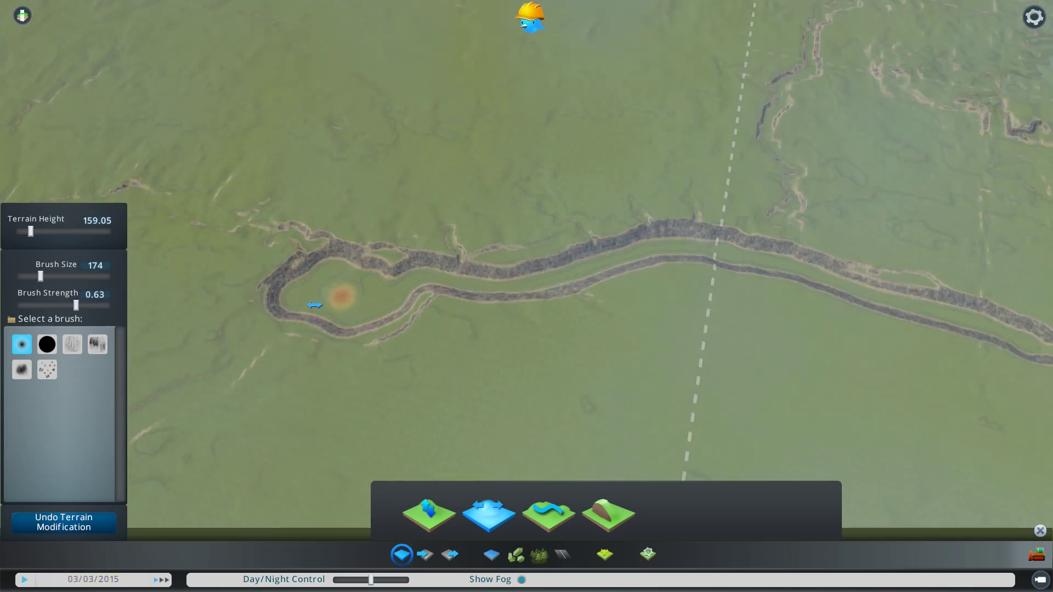
middle_drag(355, 287, 599, 439)
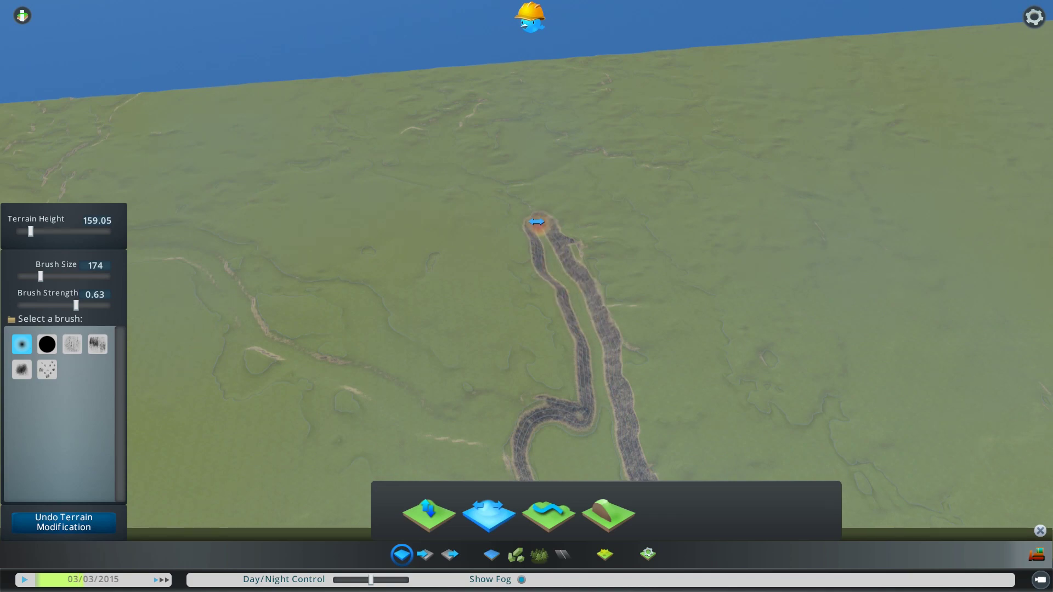
middle_drag(536, 221, 574, 339)
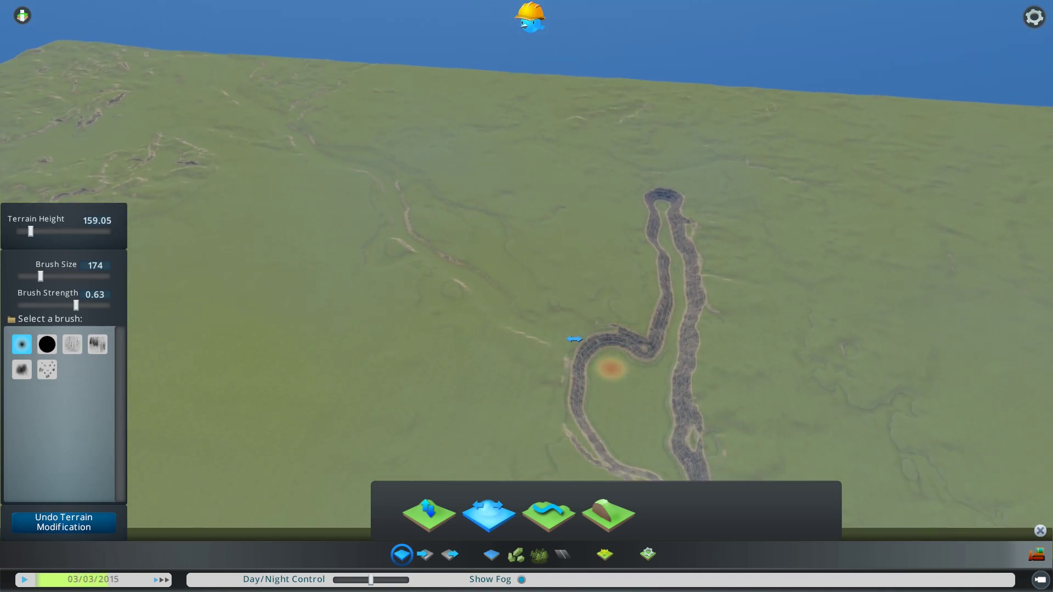
Step: Carve a branch off the extended channel all the way to the map's edge and widen its mouth there
drag(574, 339, 458, 269)
middle_drag(396, 204, 567, 356)
mouse_move(614, 384)
mouse_down()
mouse_move(521, 345)
mouse_move(353, 333)
mouse_move(319, 311)
mouse_up()
key(a)
drag(408, 288, 293, 271)
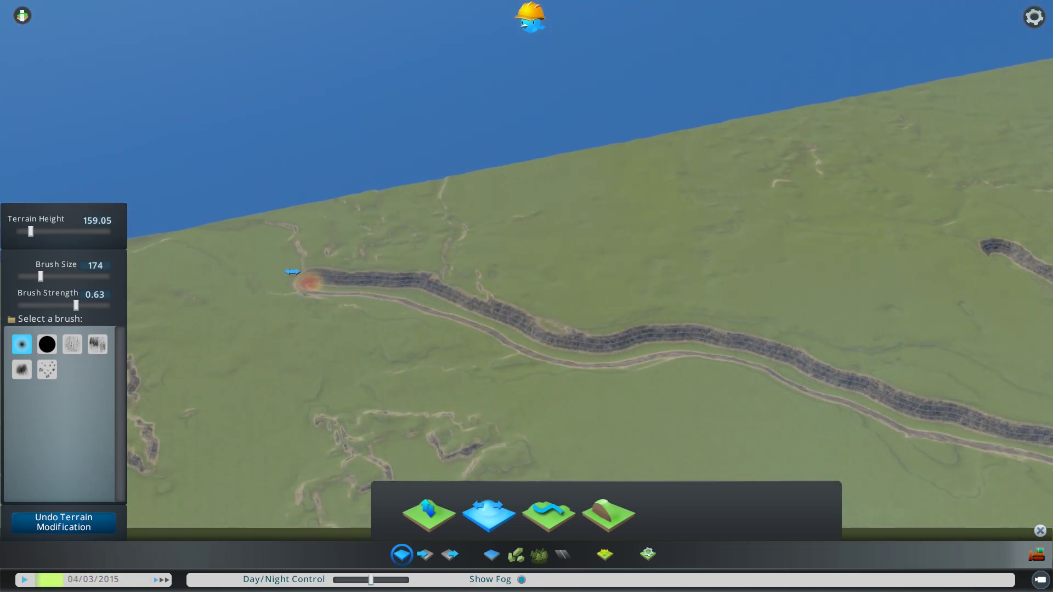
middle_drag(197, 233, 571, 294)
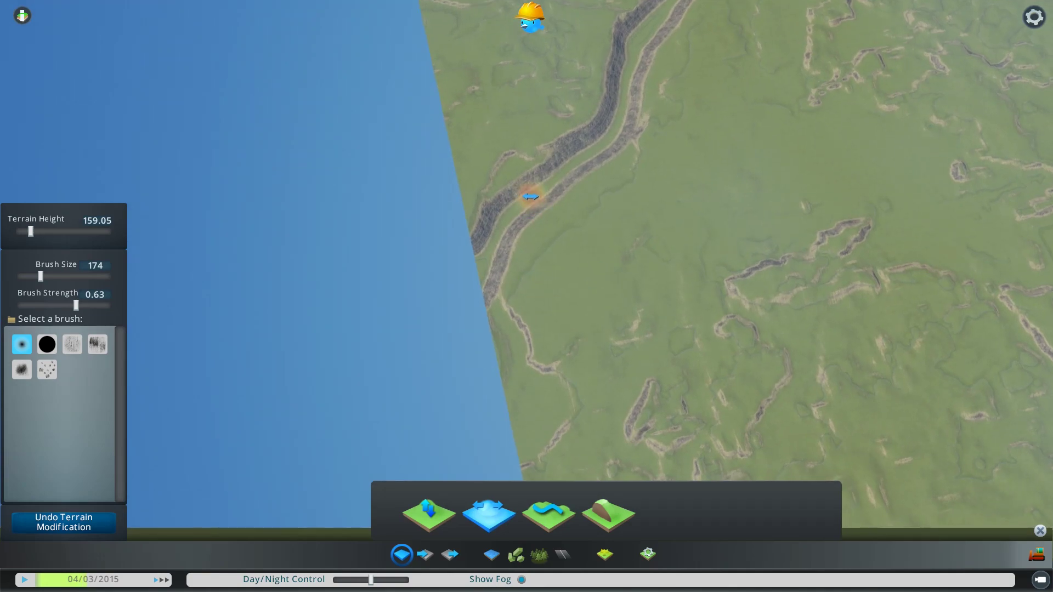
drag(508, 232, 476, 311)
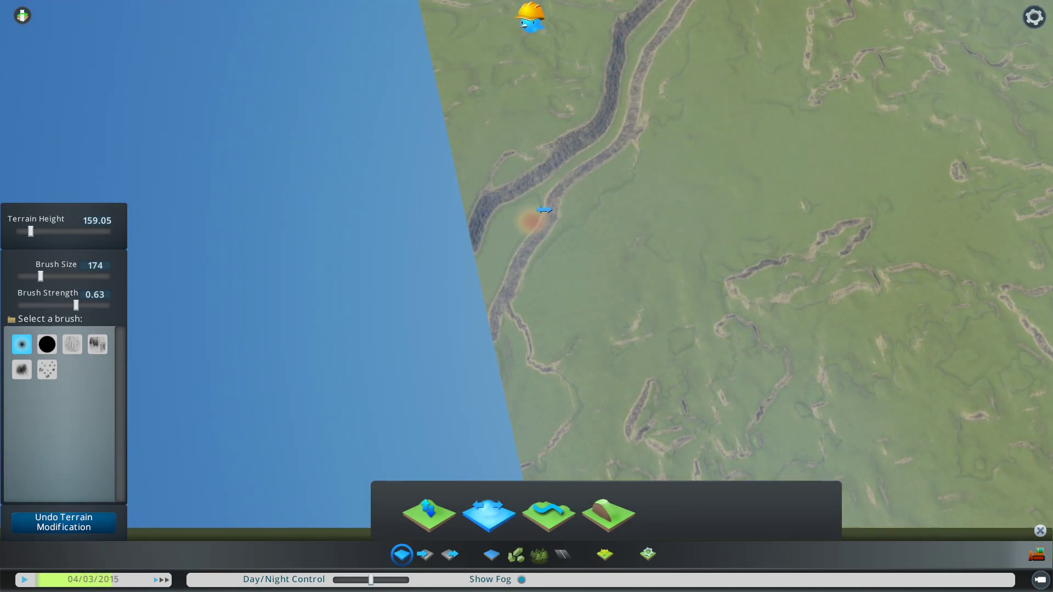
mouse_move(544, 210)
mouse_down()
mouse_move(640, 83)
mouse_move(516, 239)
mouse_up()
Step: Extend the dead-end branch of the channel to the map's edge at the same terrain height
key(w)
mouse_move(516, 239)
middle_down()
mouse_move(497, 325)
mouse_move(576, 265)
middle_up()
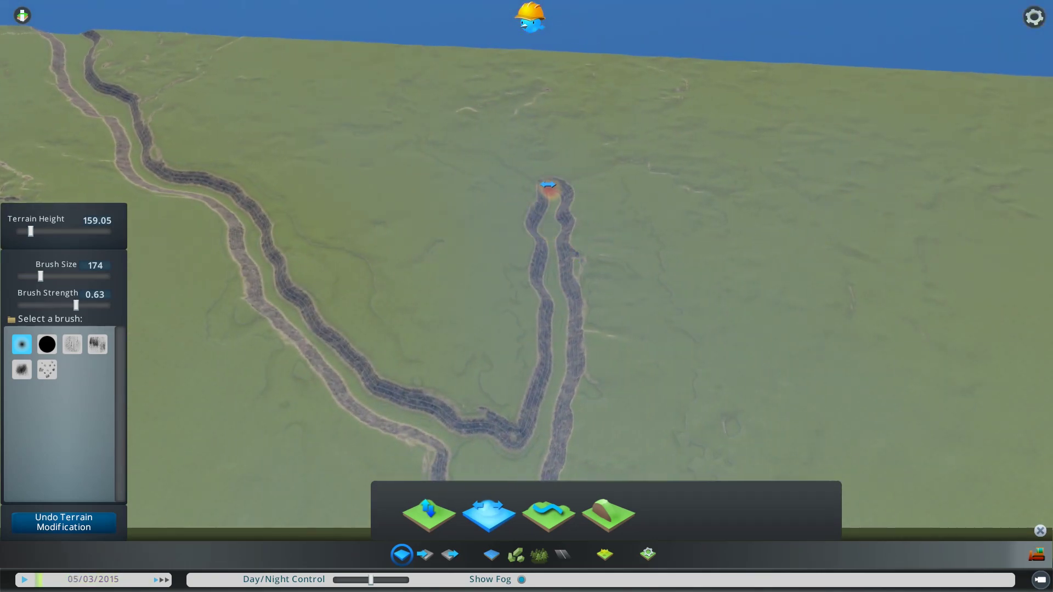
middle_drag(548, 186, 527, 354)
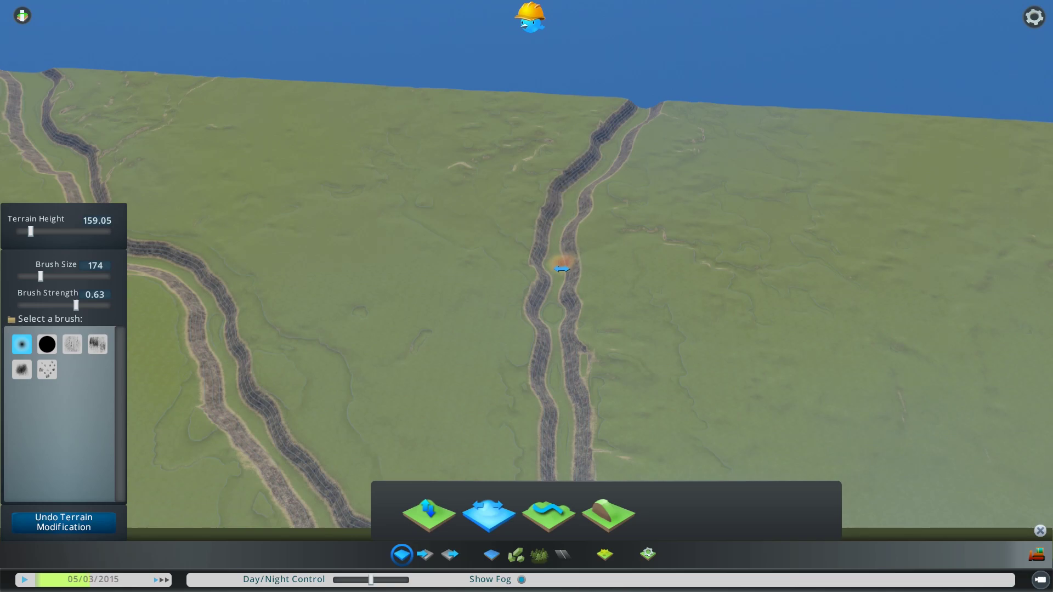
key(s)
scroll(552, 379, down, 10)
middle_drag(564, 339, 520, 288)
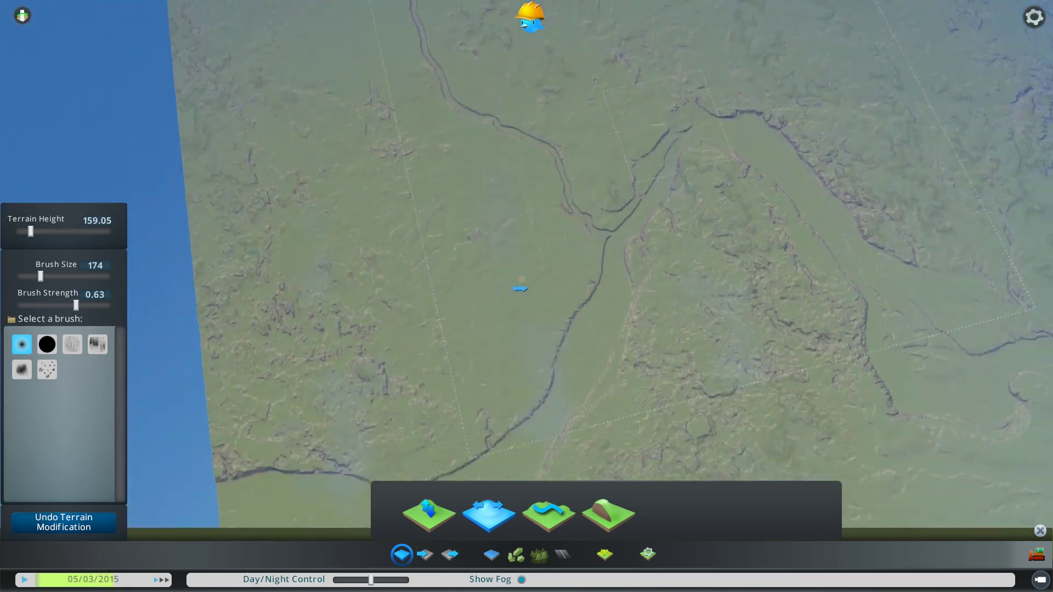
Step: Finish the terrain levelling and open the water tools
scroll(520, 289, up, 5)
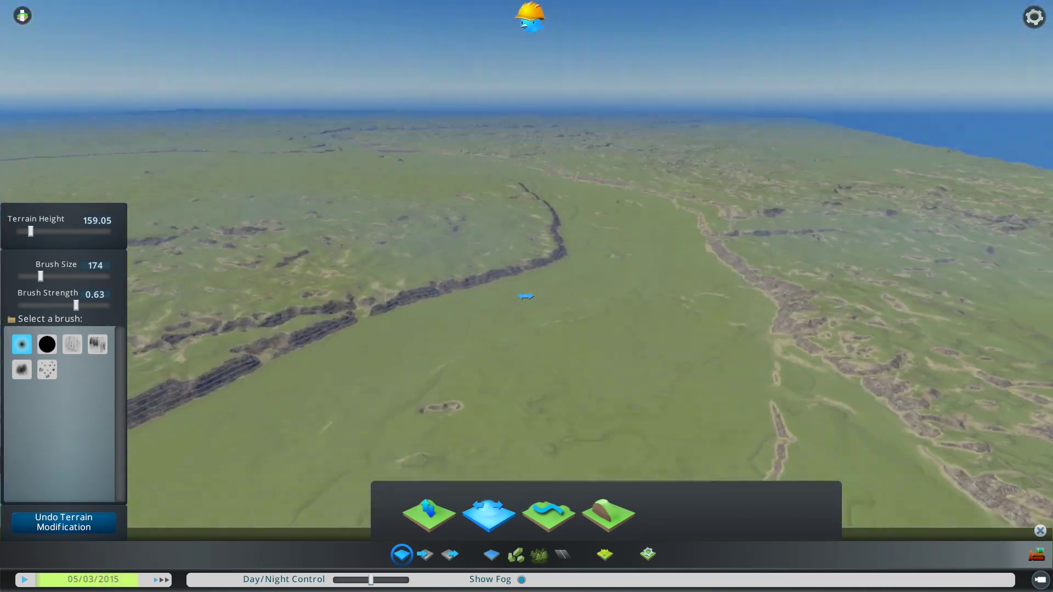
scroll(525, 296, down, 10)
middle_drag(524, 305, 471, 329)
click(548, 514)
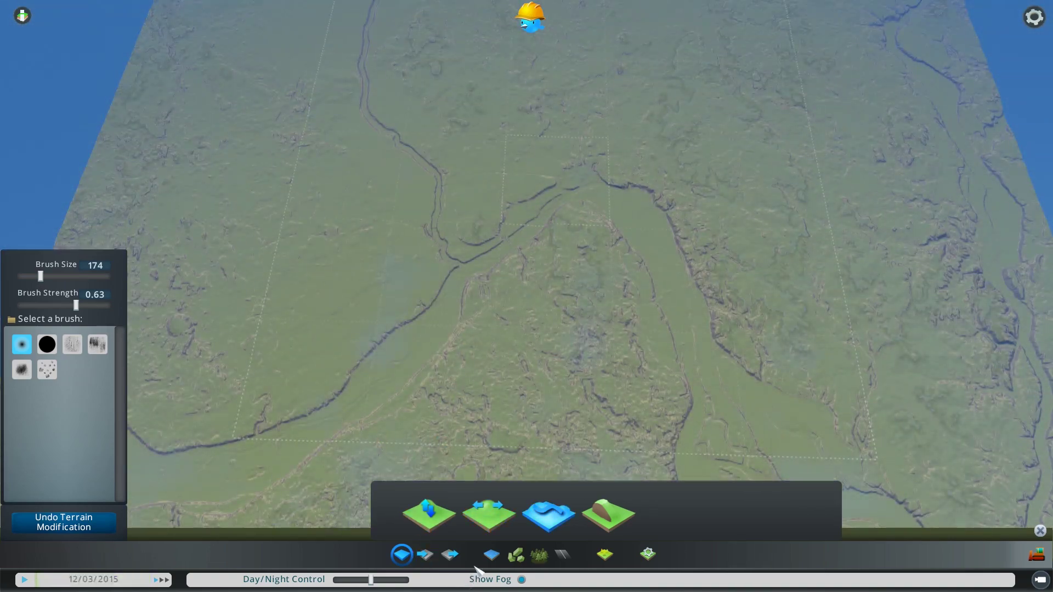
click(491, 555)
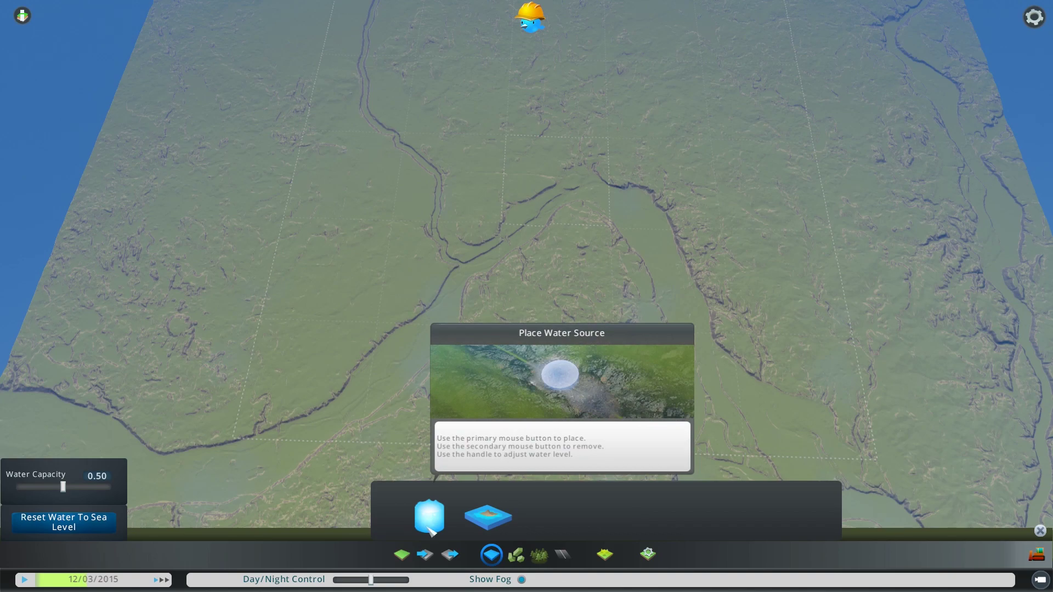
Step: Examine the dry river channels and valleys across the map, from the extended tributary to the wide outer valley
middle_drag(478, 347, 526, 305)
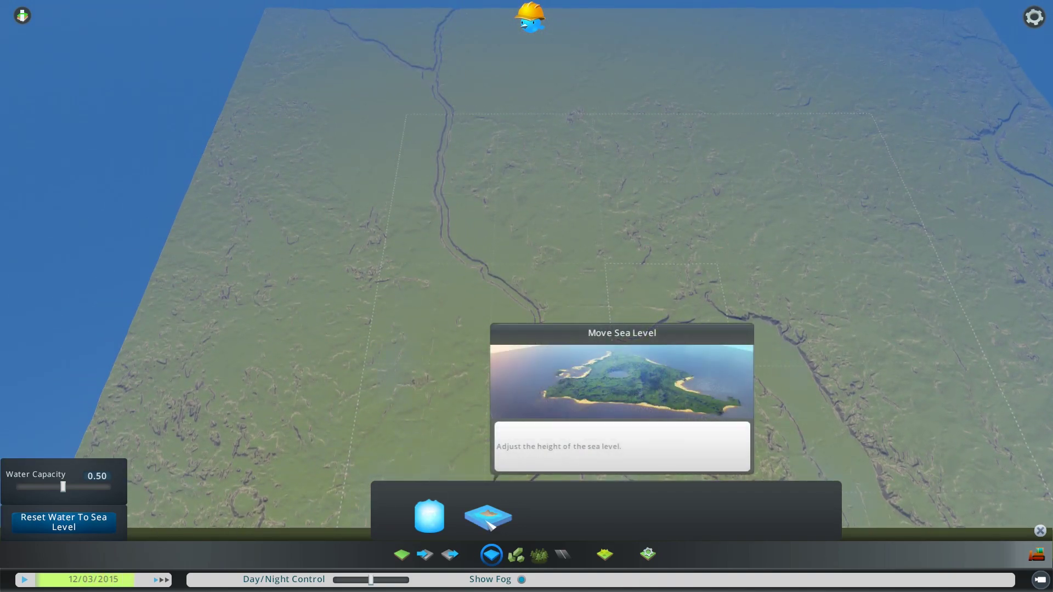
scroll(588, 353, up, 5)
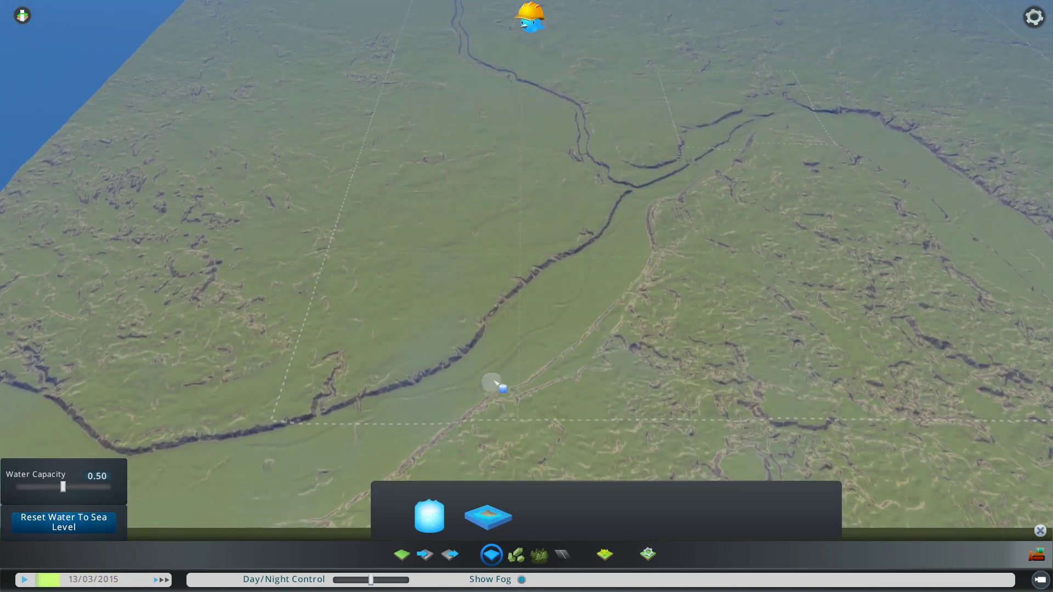
middle_drag(495, 382, 535, 298)
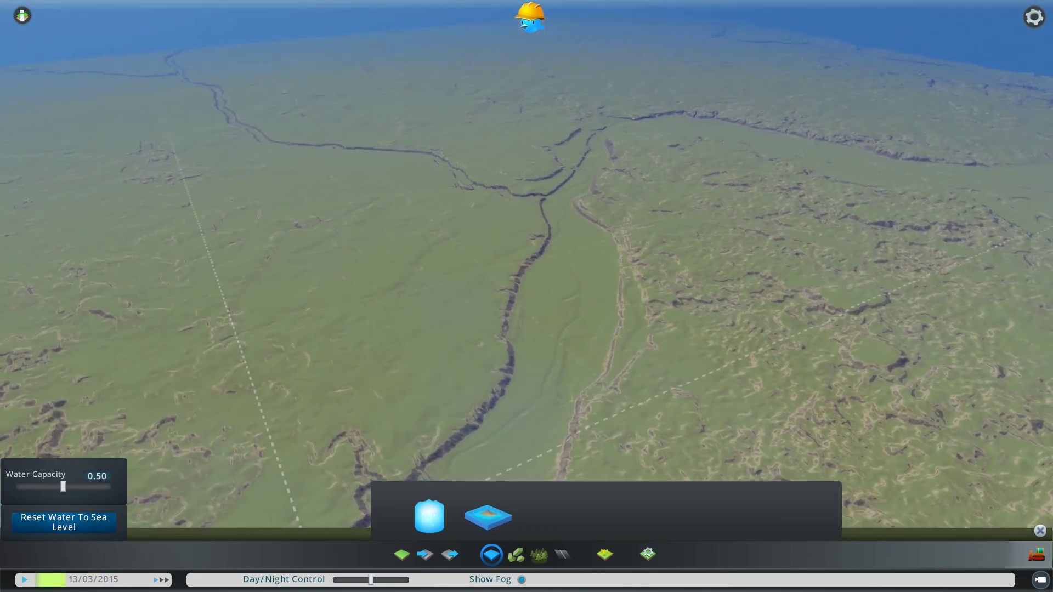
key(w)
key(d)
key(d)
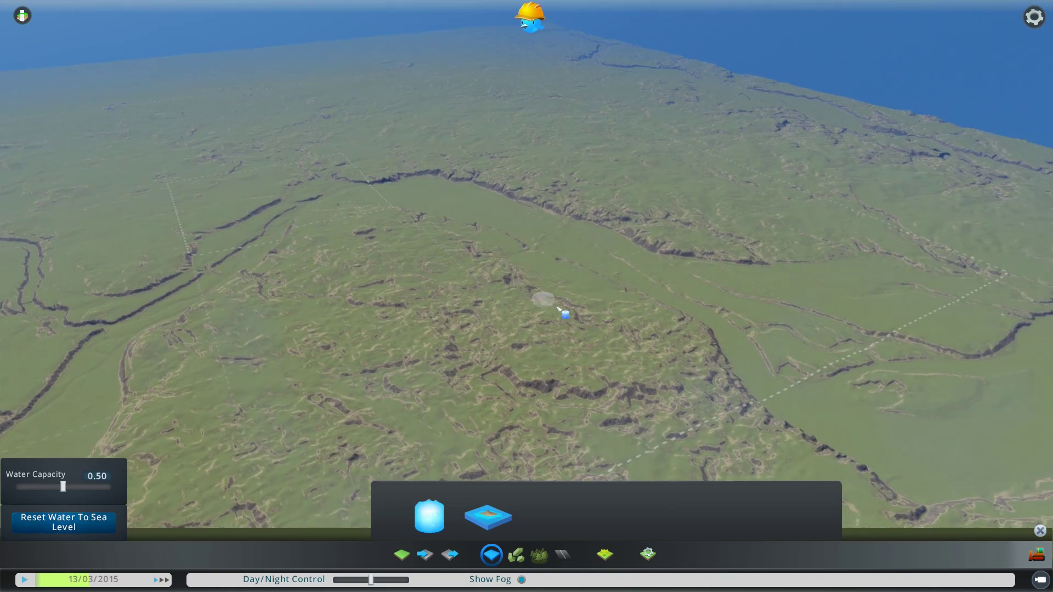
key(q)
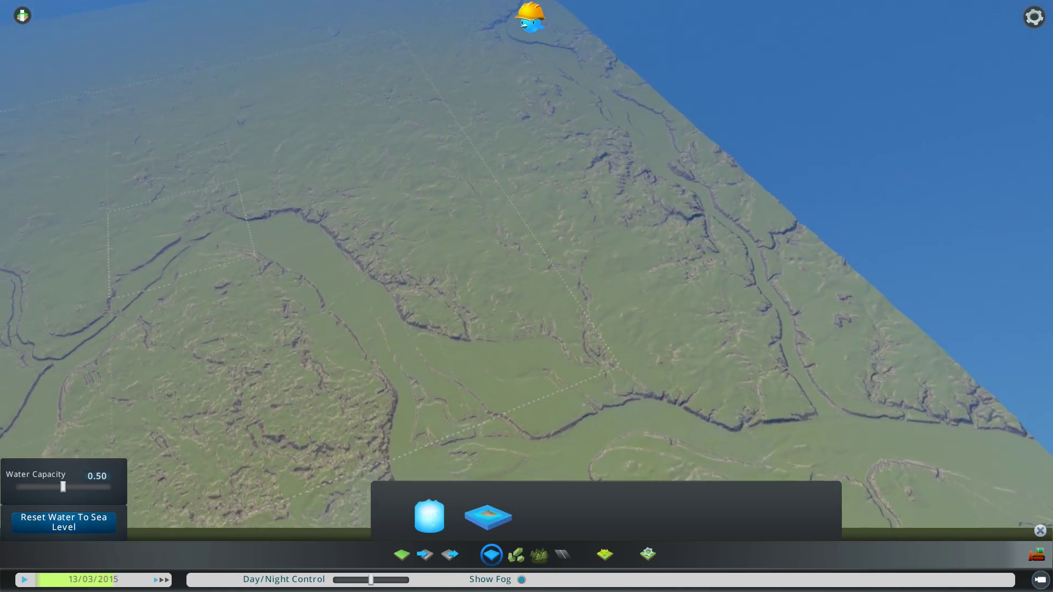
key(q)
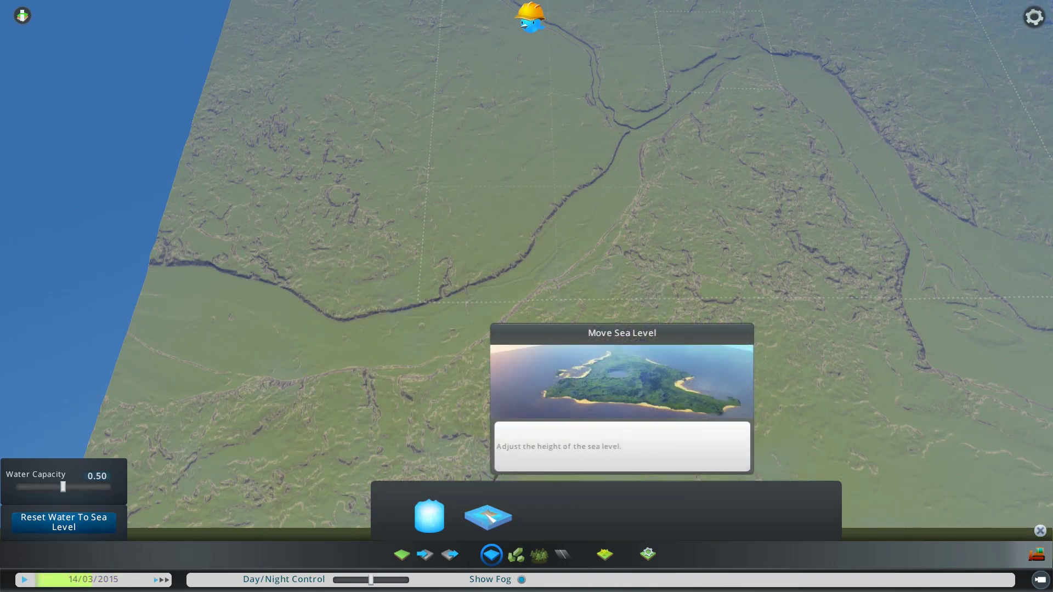
Step: Raise the sea level to 167.98 to fill the river valleys with water
click(485, 513)
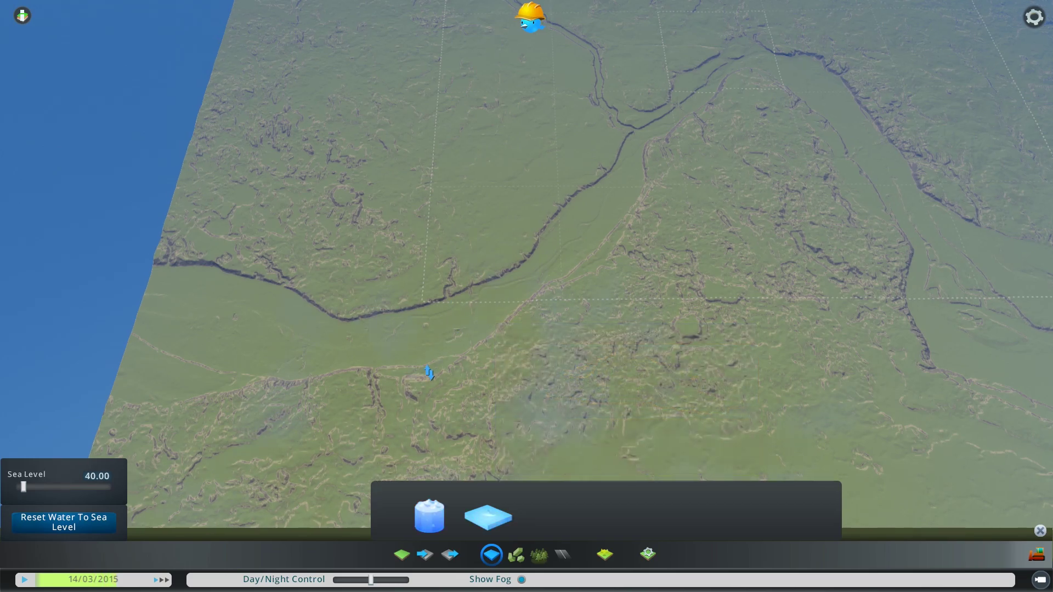
key(a)
scroll(426, 379, up, 4)
middle_drag(426, 381, 510, 362)
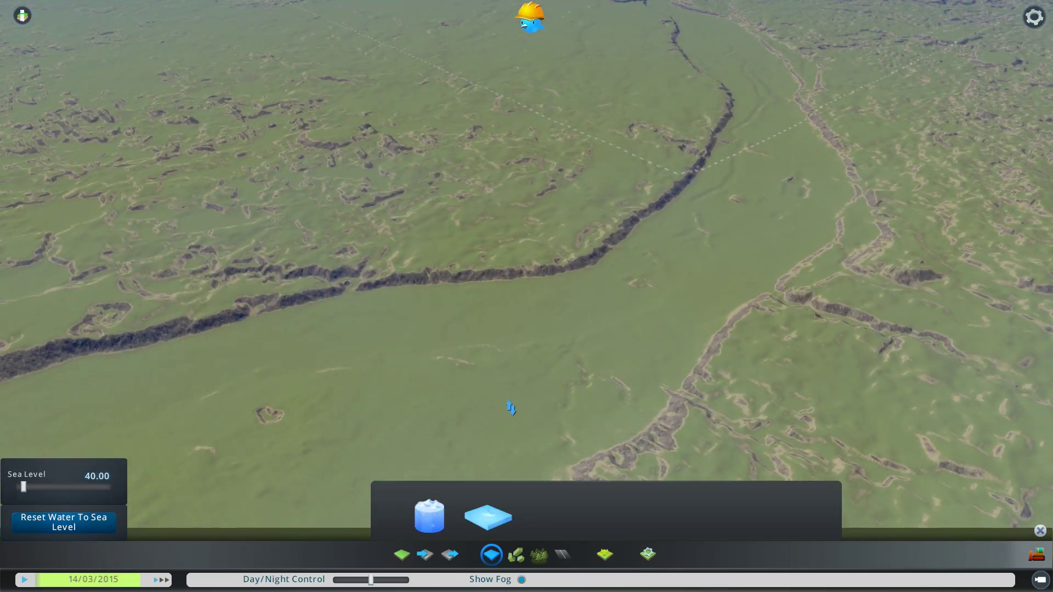
scroll(510, 406, down, 5)
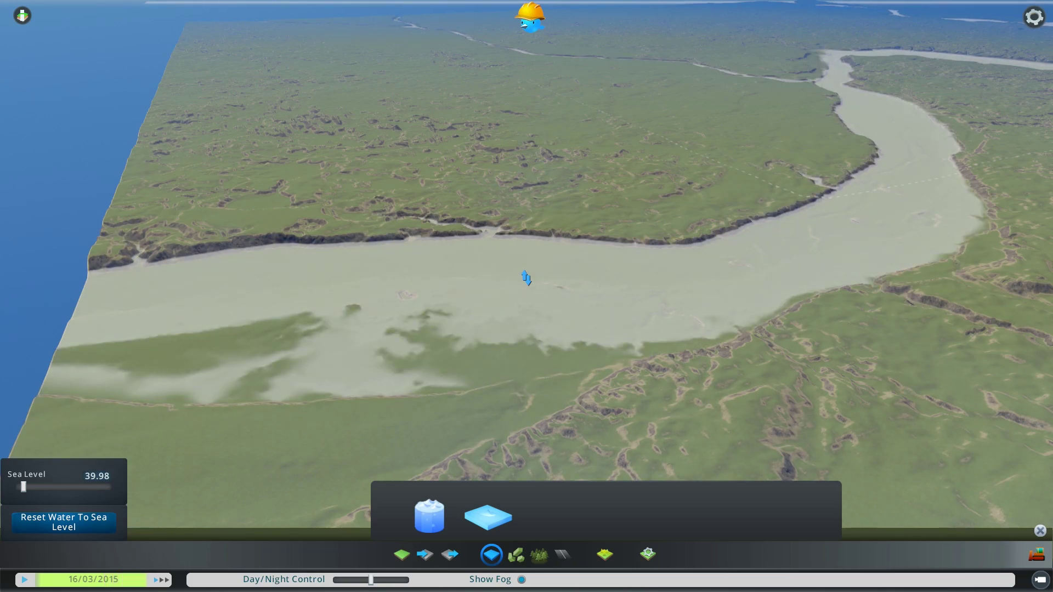
scroll(587, 319, down, 3)
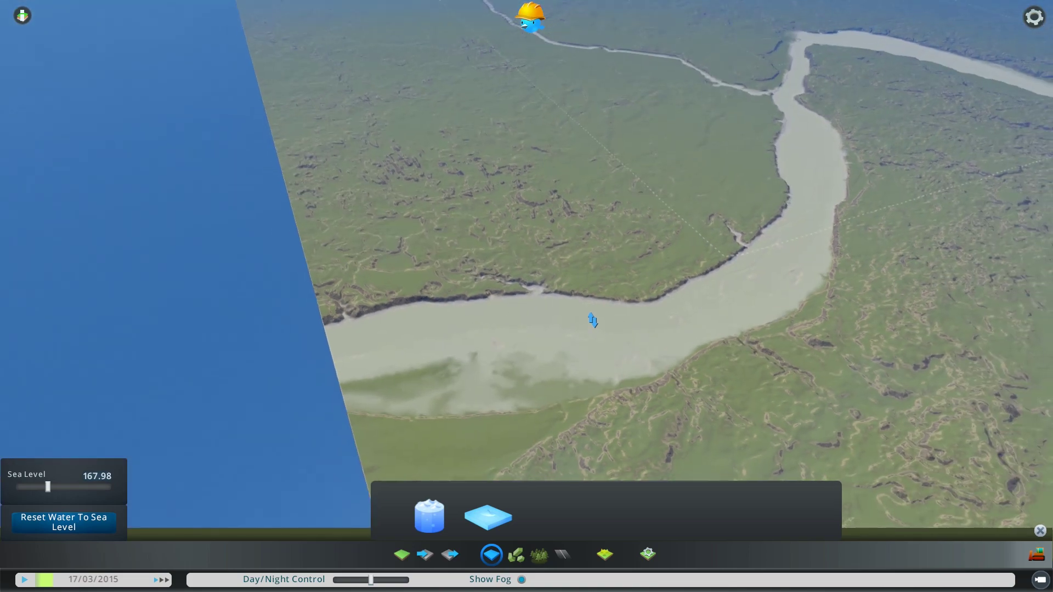
Step: Examine the flooded rivers and their banks up close along the main valley
key(q)
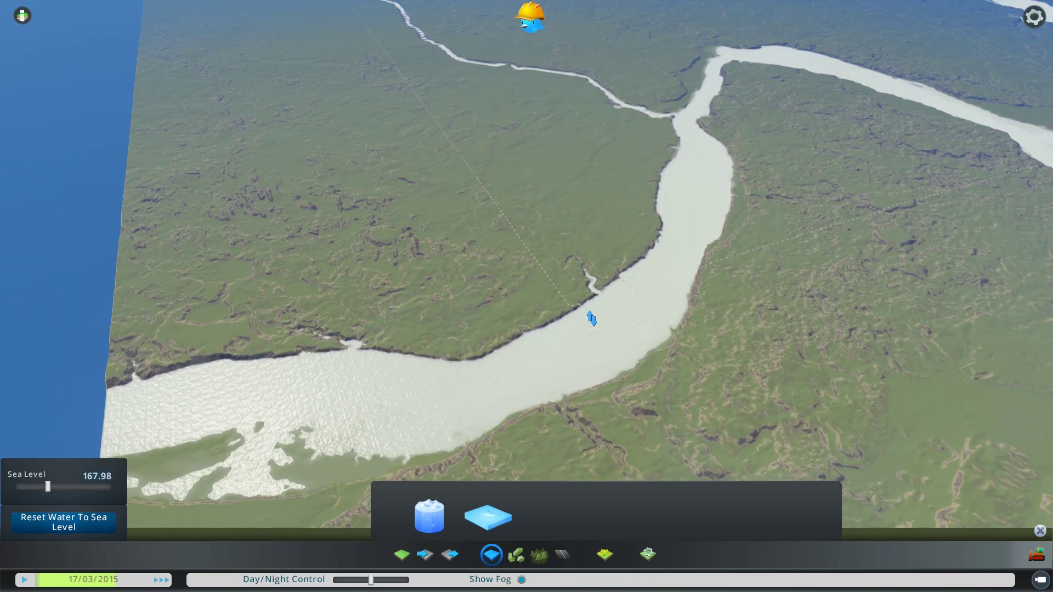
middle_drag(590, 318, 522, 301)
key(w)
key(w)
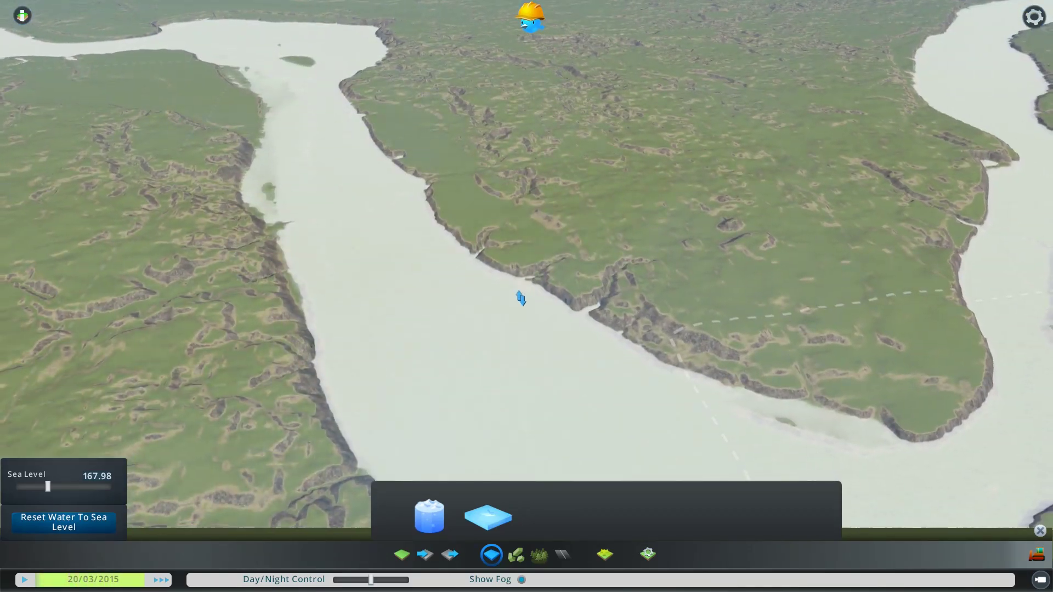
scroll(515, 301, up, 4)
middle_drag(510, 303, 564, 268)
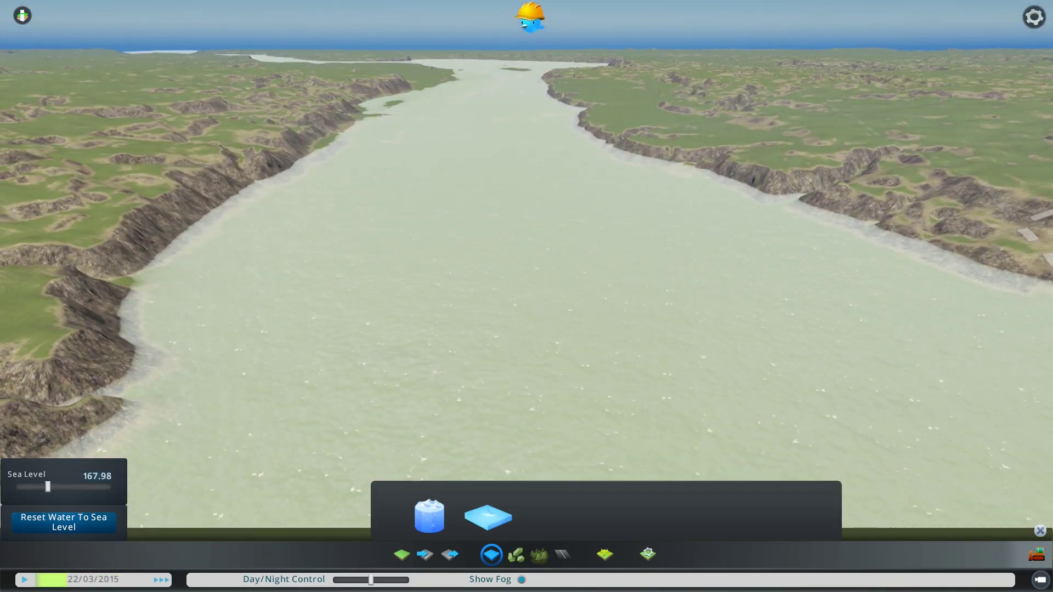
Step: Raise the sea level to 170.19 and check the flooded rivers out to the map's edges
scroll(517, 285, down, 5)
key(w)
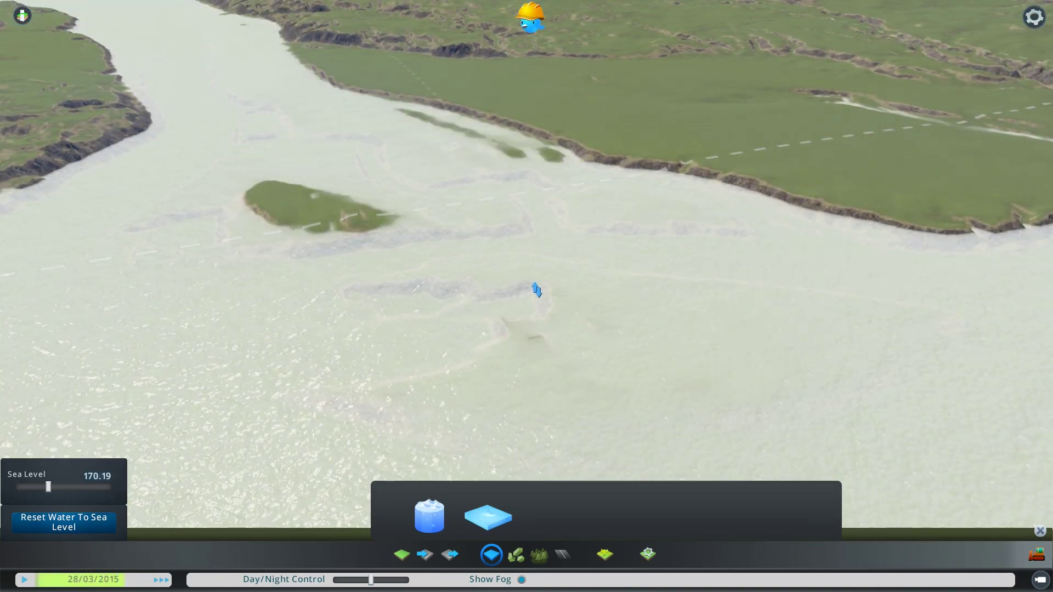
scroll(536, 290, down, 5)
key(d)
key(w)
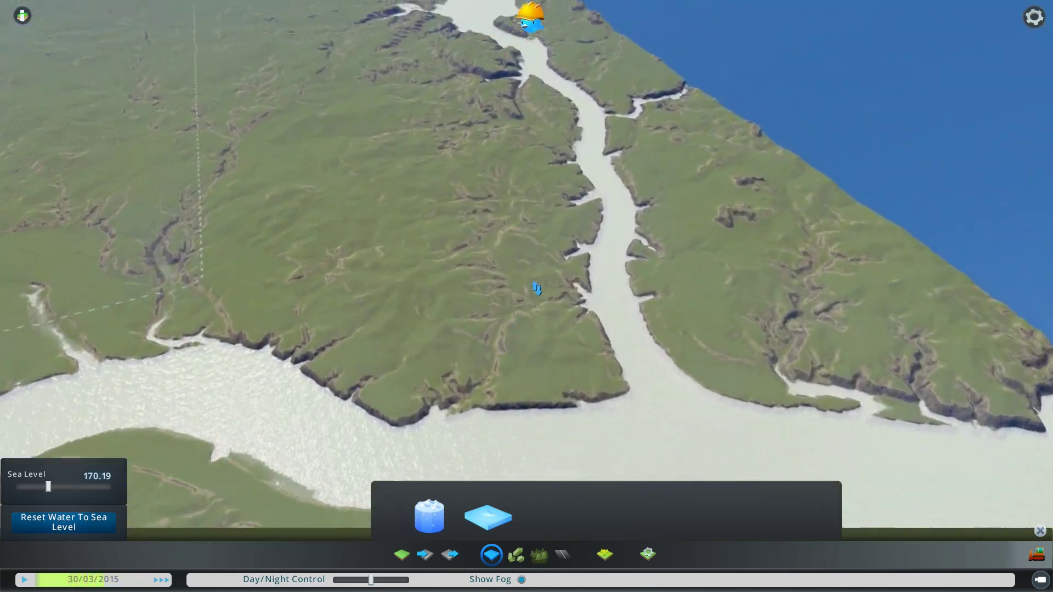
middle_drag(536, 288, 493, 288)
key(w)
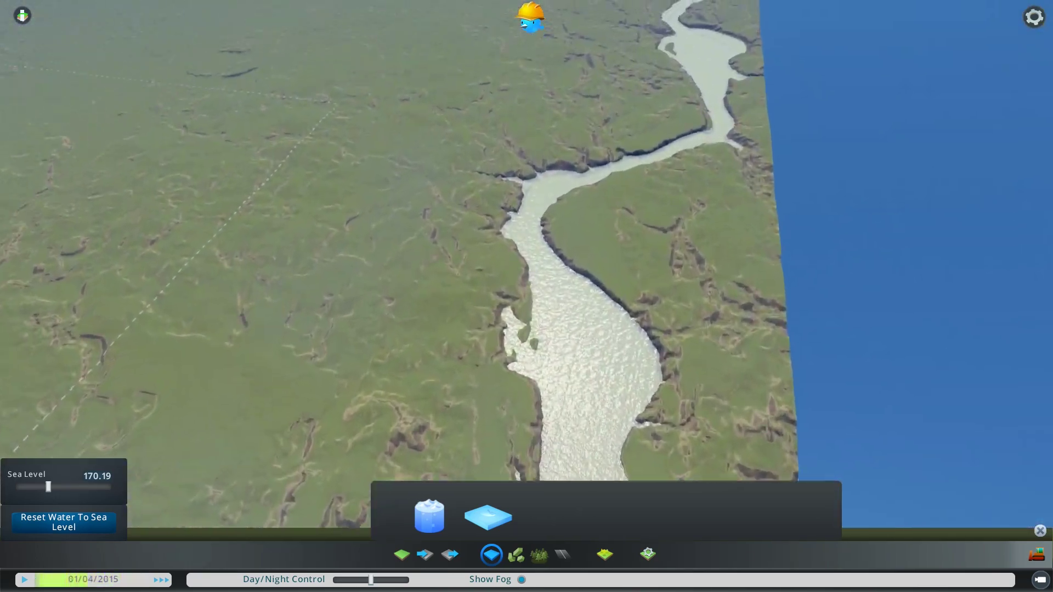
middle_drag(536, 289, 606, 292)
key(w)
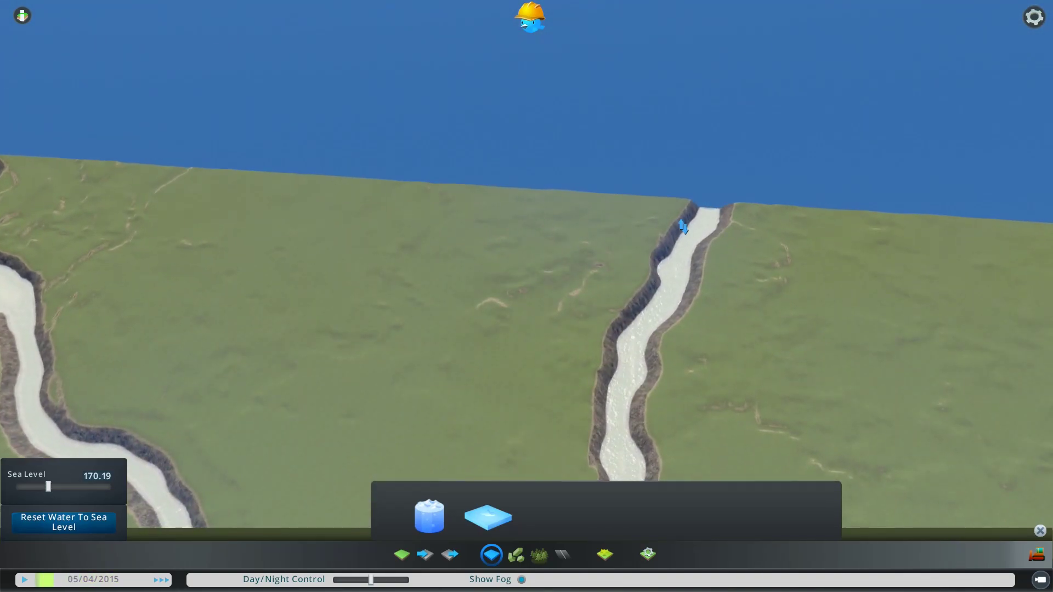
key(a)
middle_drag(486, 249, 592, 291)
key(Escape)
key(w)
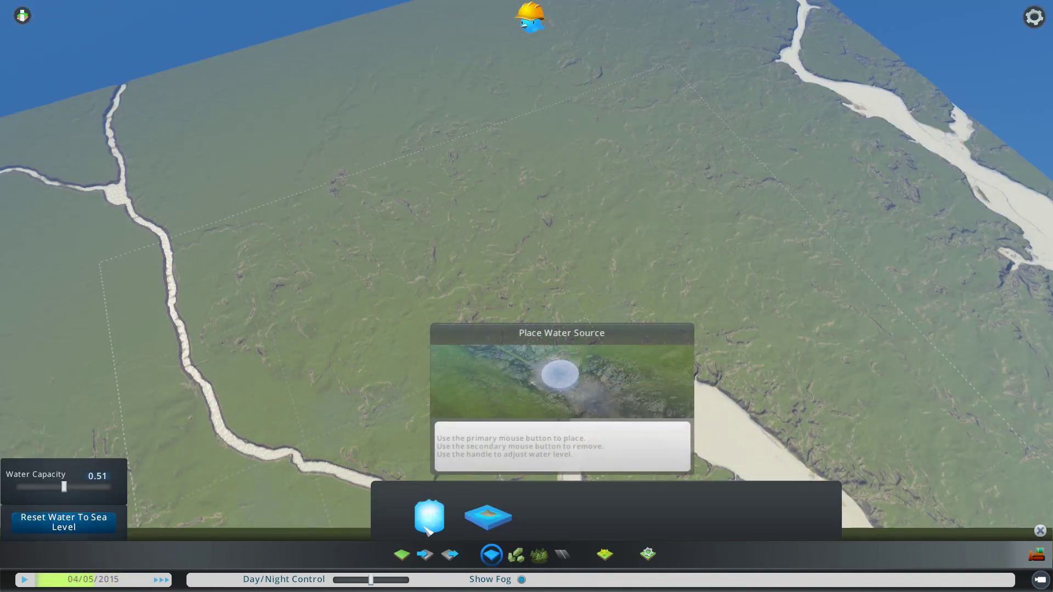
Step: Dig a round pit into the open plain beyond the river bend by lowering the terrain
click(402, 554)
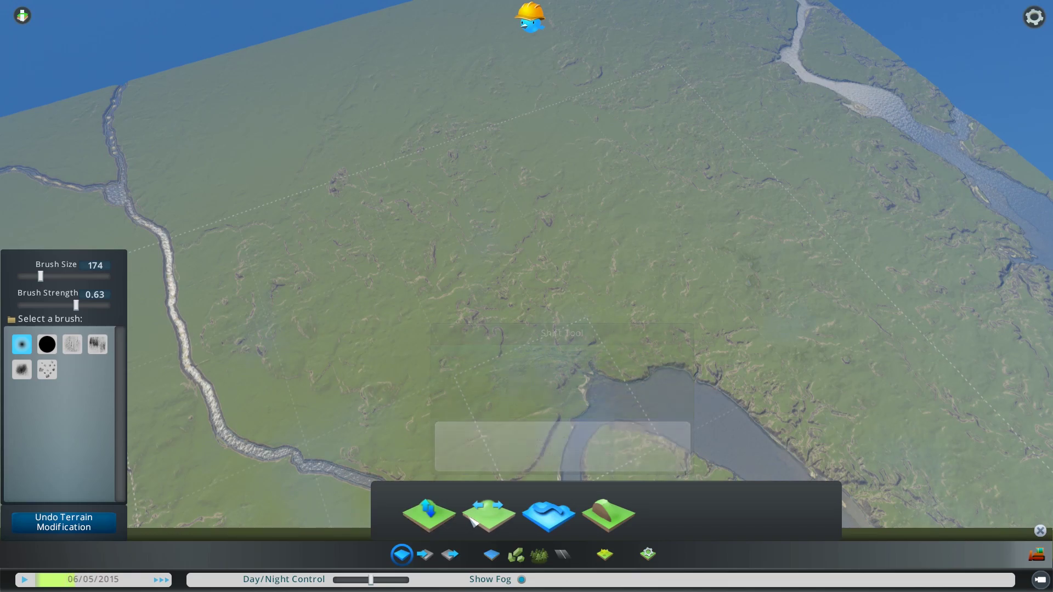
click(488, 515)
scroll(474, 329, up, 5)
middle_drag(474, 329, 450, 405)
click(429, 511)
scroll(530, 280, up, 4)
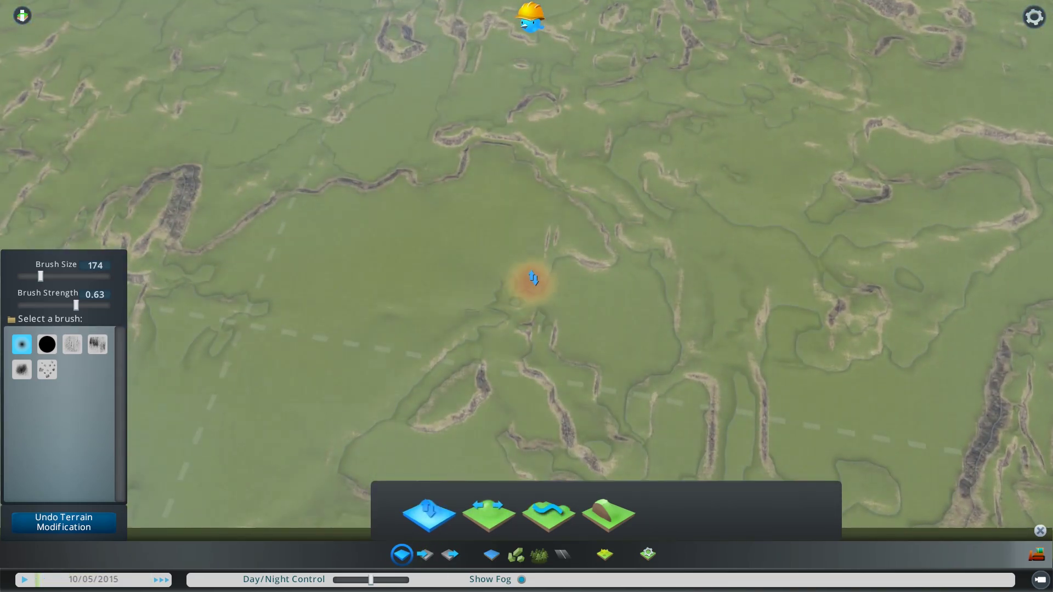
right_drag(531, 278, 533, 269)
scroll(533, 269, up, 3)
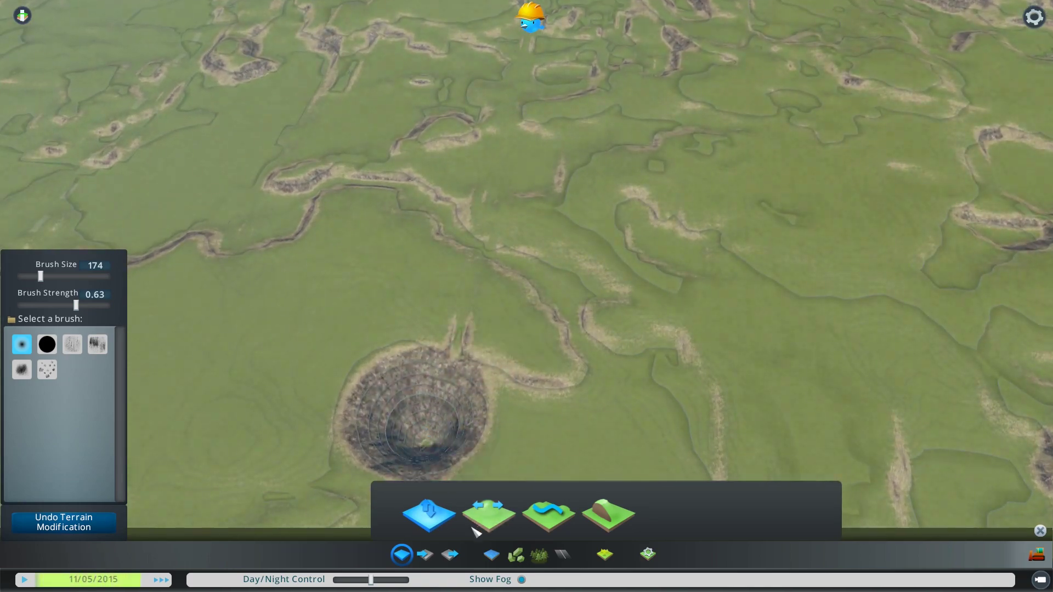
Step: Widen the pit into an irregular flat-floored lake basin by levelling the surrounding terrain to a height of 120.86
click(478, 524)
mouse_move(430, 445)
mouse_down()
mouse_move(446, 369)
mouse_move(505, 400)
mouse_move(439, 206)
mouse_move(517, 363)
mouse_move(501, 393)
mouse_move(681, 324)
mouse_move(665, 282)
mouse_move(441, 279)
mouse_move(625, 228)
mouse_move(471, 223)
mouse_up()
scroll(478, 328, down, 5)
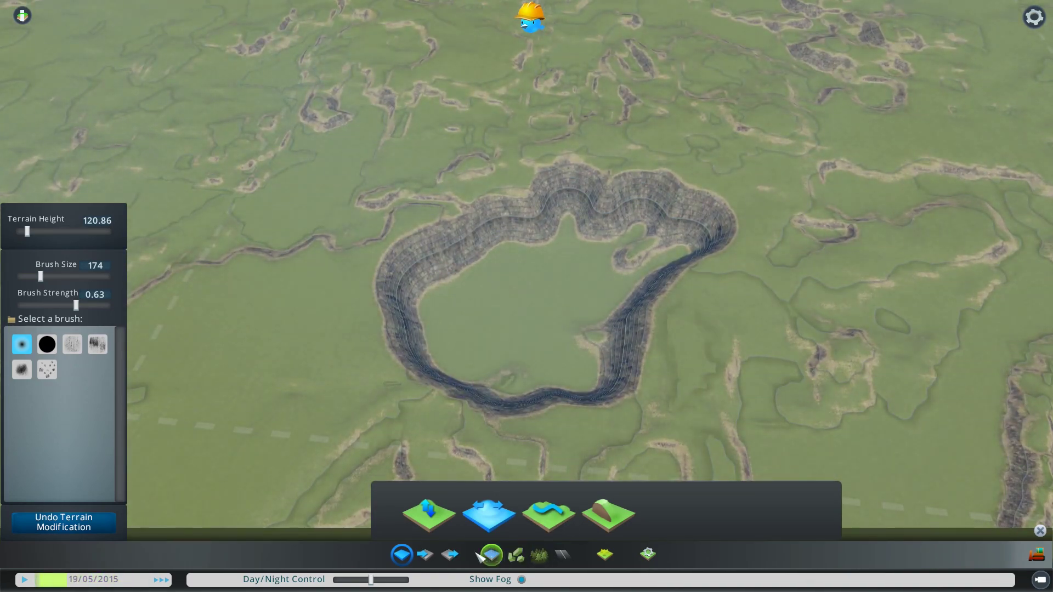
Step: Start a water source for the lake basin and set its water capacity to 0.12
click(490, 554)
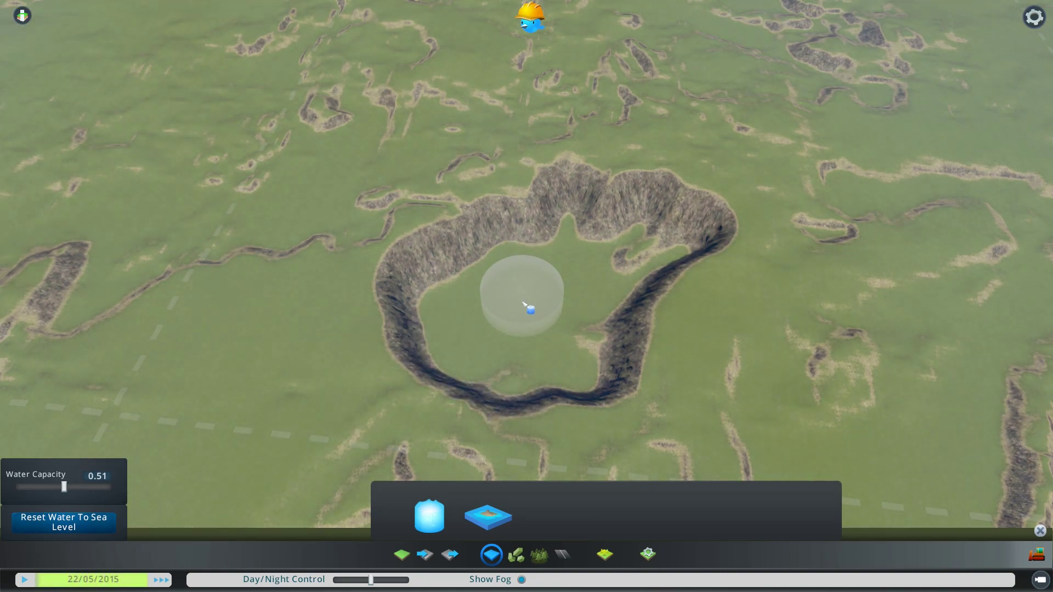
drag(66, 489, 28, 488)
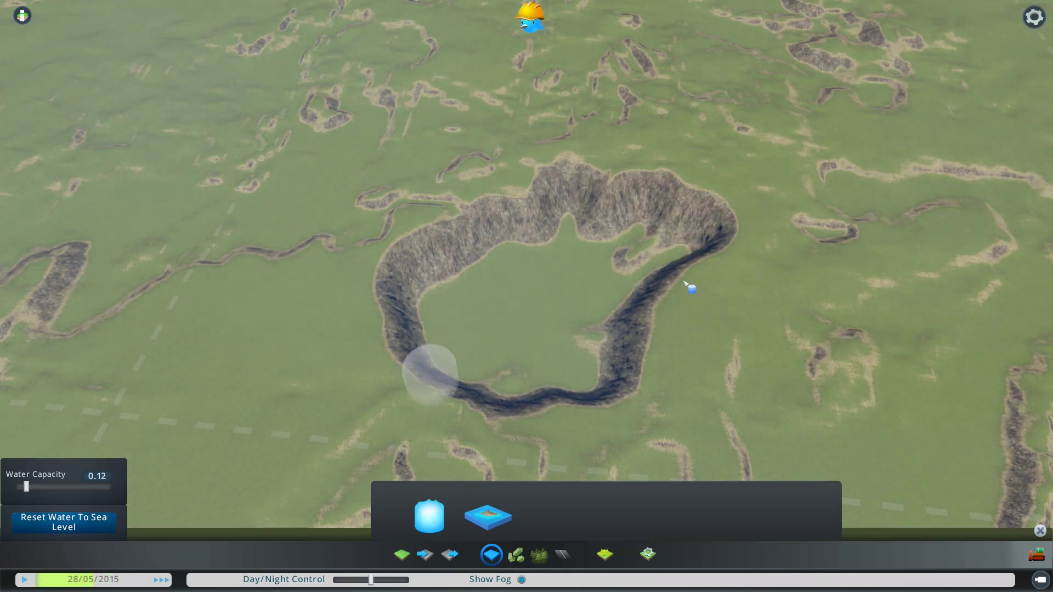
Step: Examine the course of the flooded rivers from high above, out to the far map edge and back
scroll(685, 286, down, 10)
key(w)
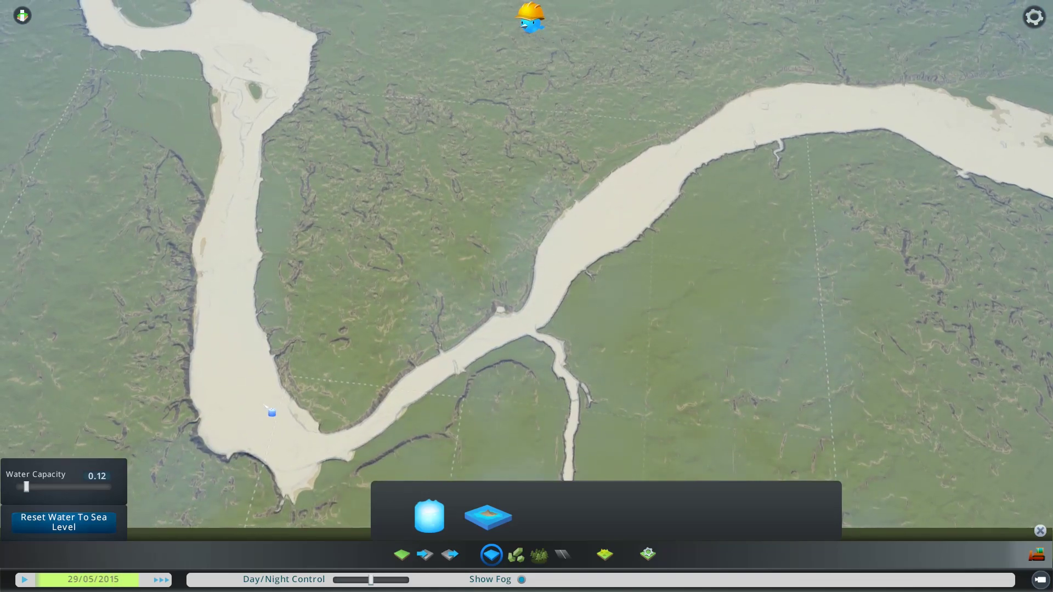
key(a)
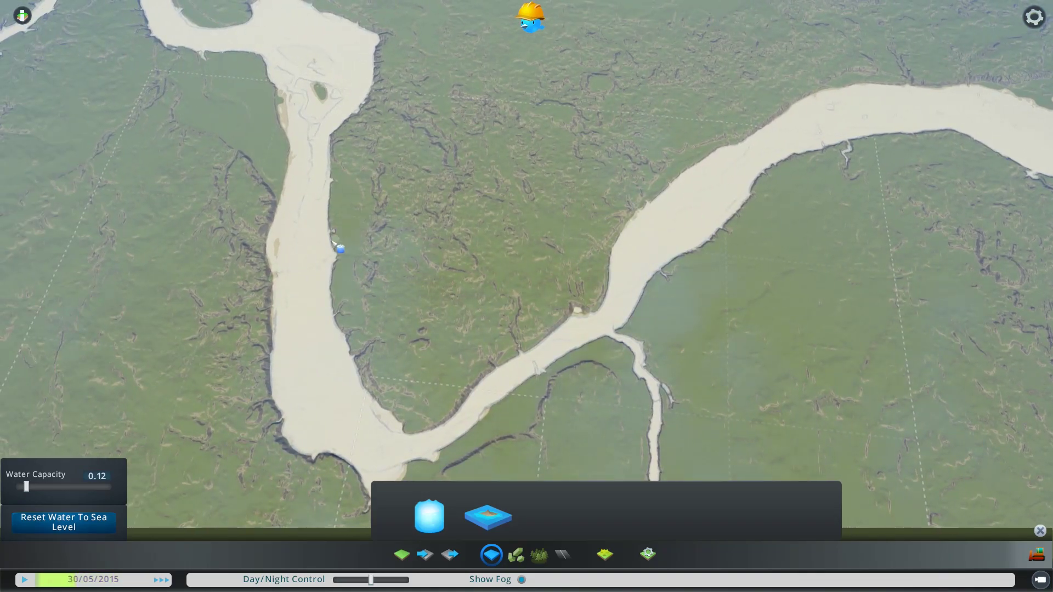
key(w)
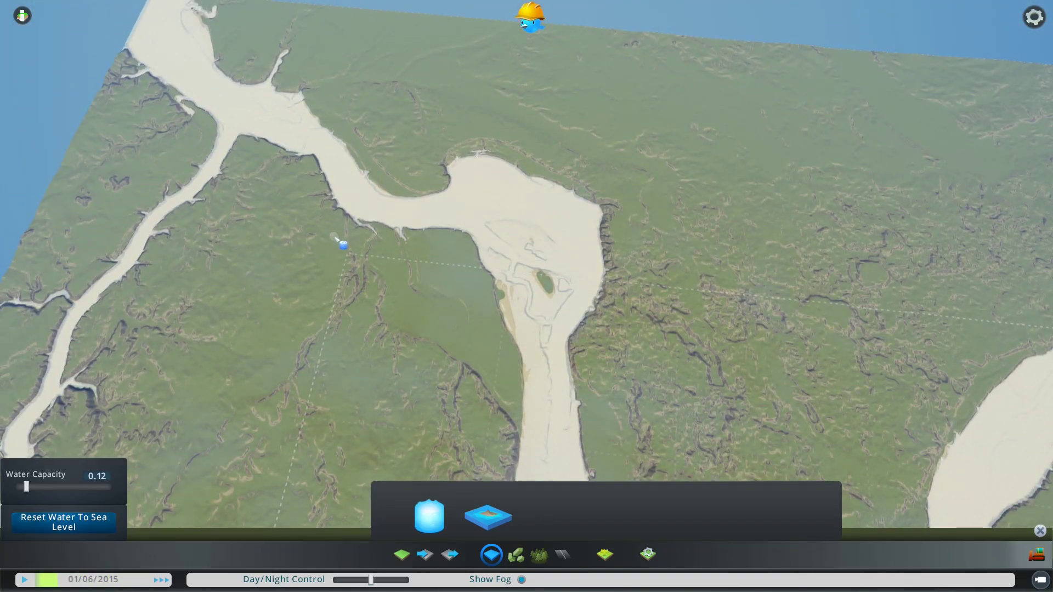
key(s)
key(d)
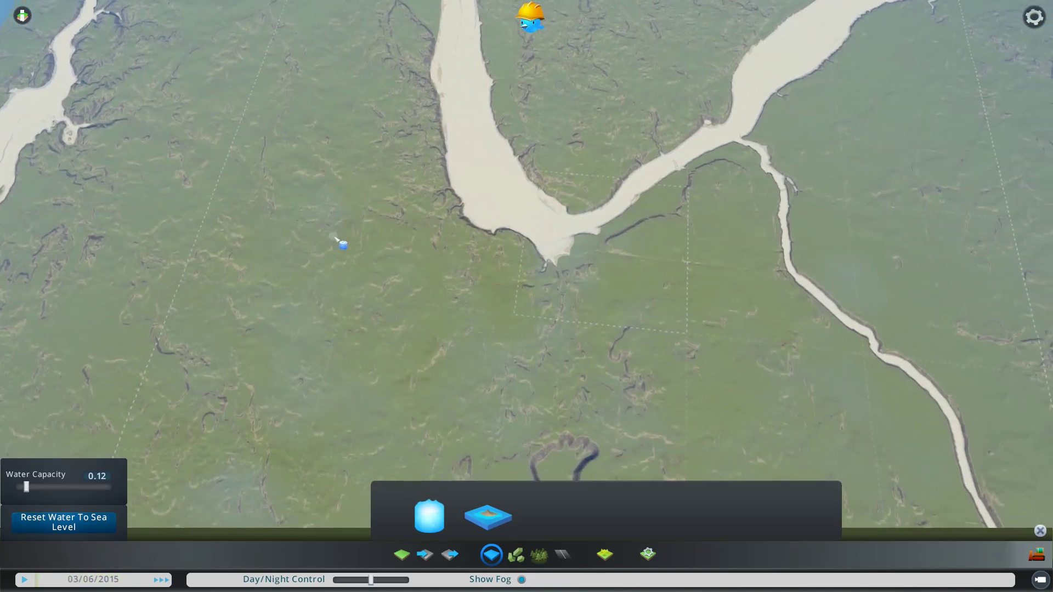
Step: Place the water source in the middle of the dug basin and raise its water level to fill the lake
scroll(494, 308, up, 8)
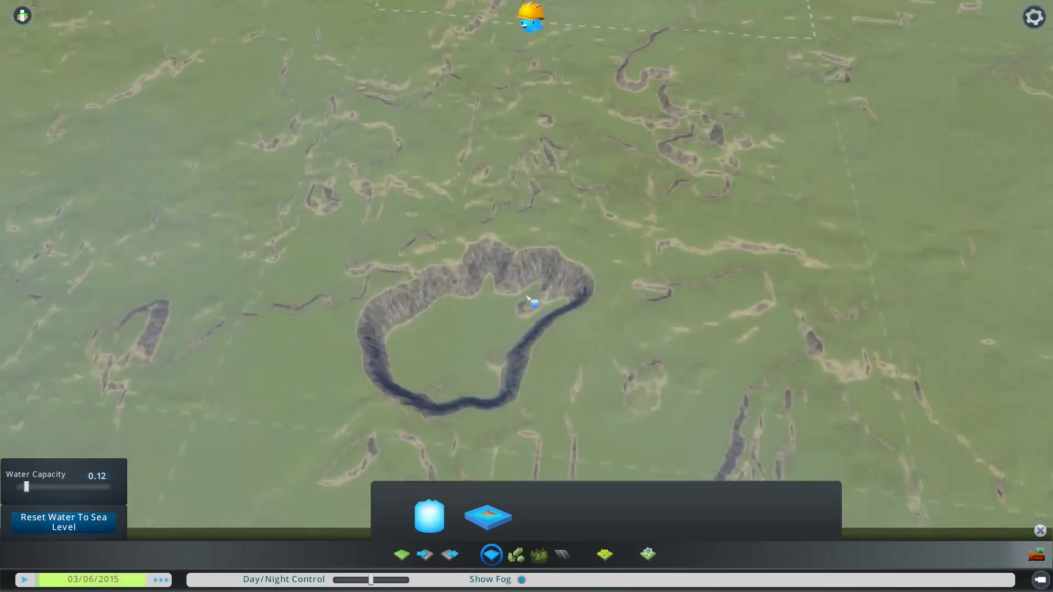
key(w)
scroll(437, 383, up, 2)
key(a)
key(s)
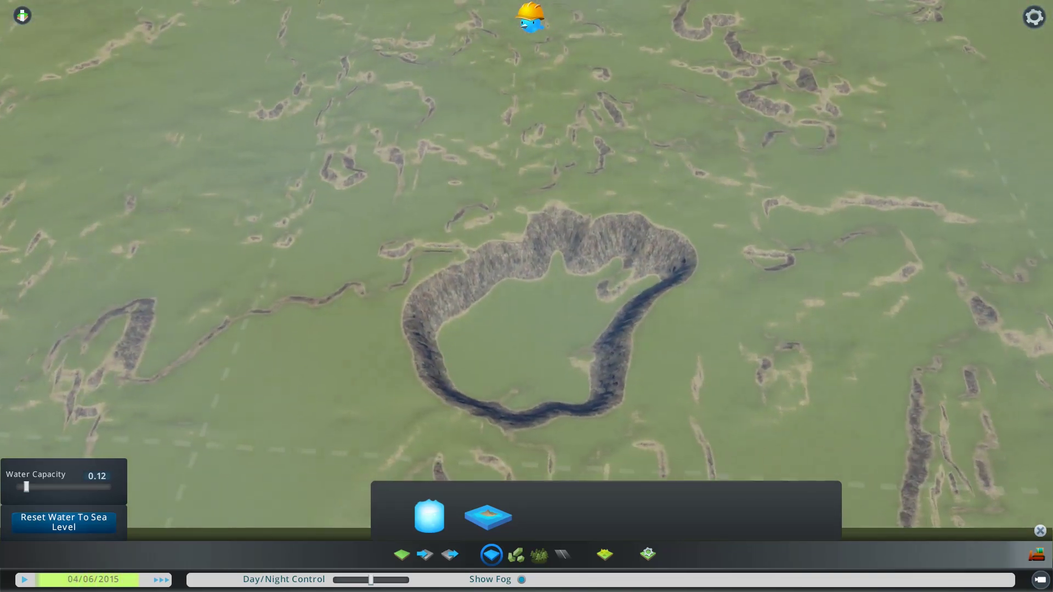
key(d)
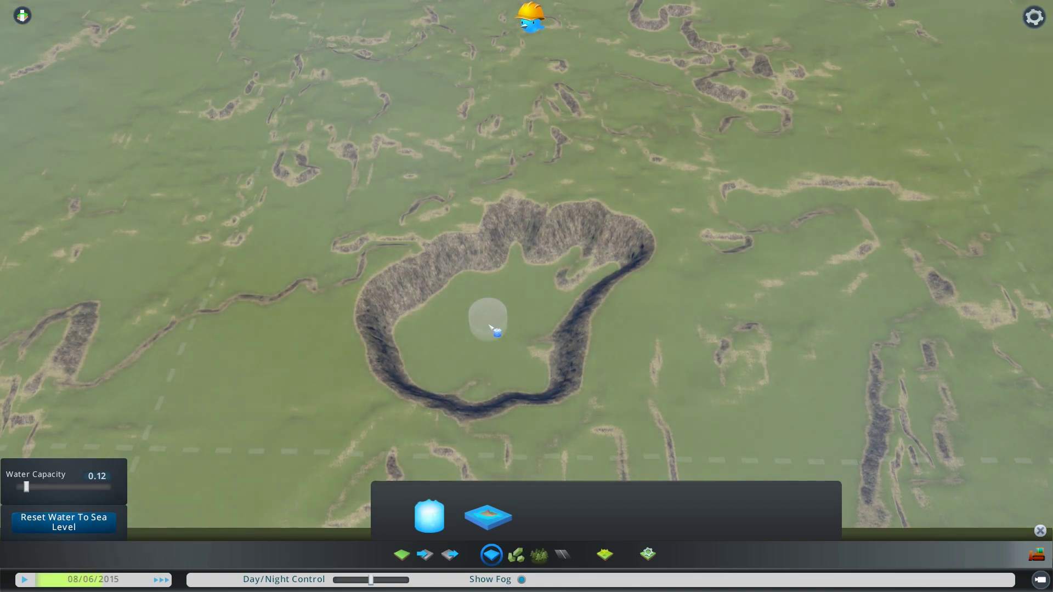
click(491, 328)
scroll(472, 351, up, 5)
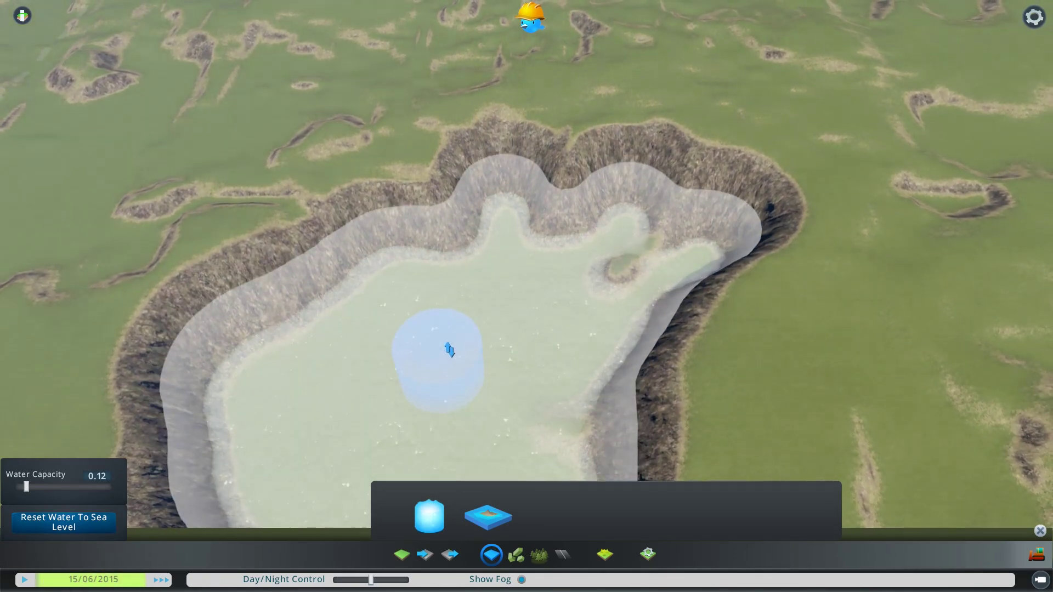
key(s)
scroll(833, 444, down, 3)
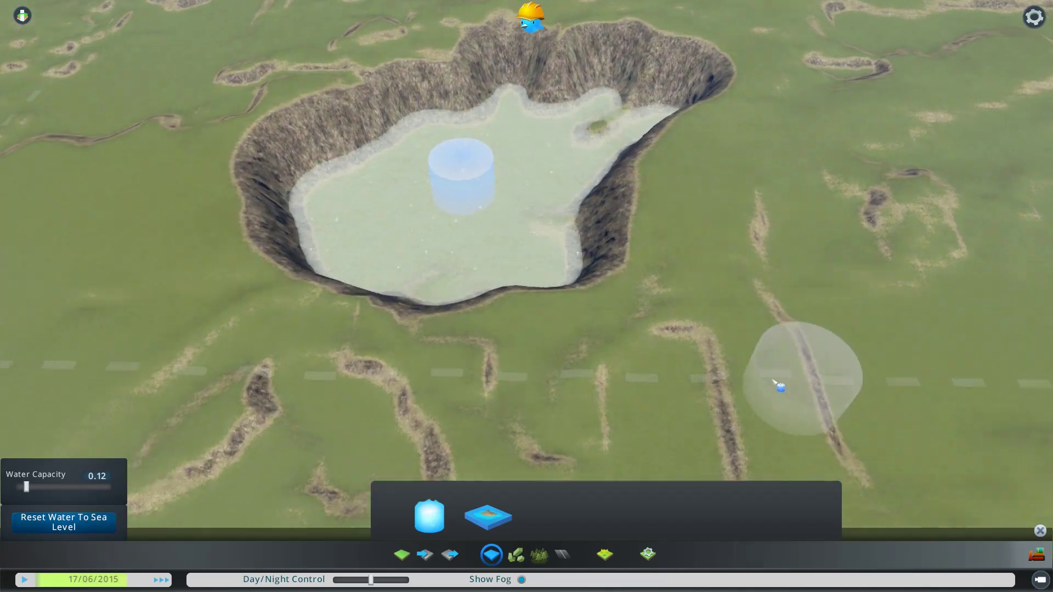
Step: Examine the filled lake's water surface and steep banks, both up close and from high above
scroll(767, 381, up, 4)
key(Escape)
scroll(663, 351, up, 4)
middle_drag(650, 351, 525, 296)
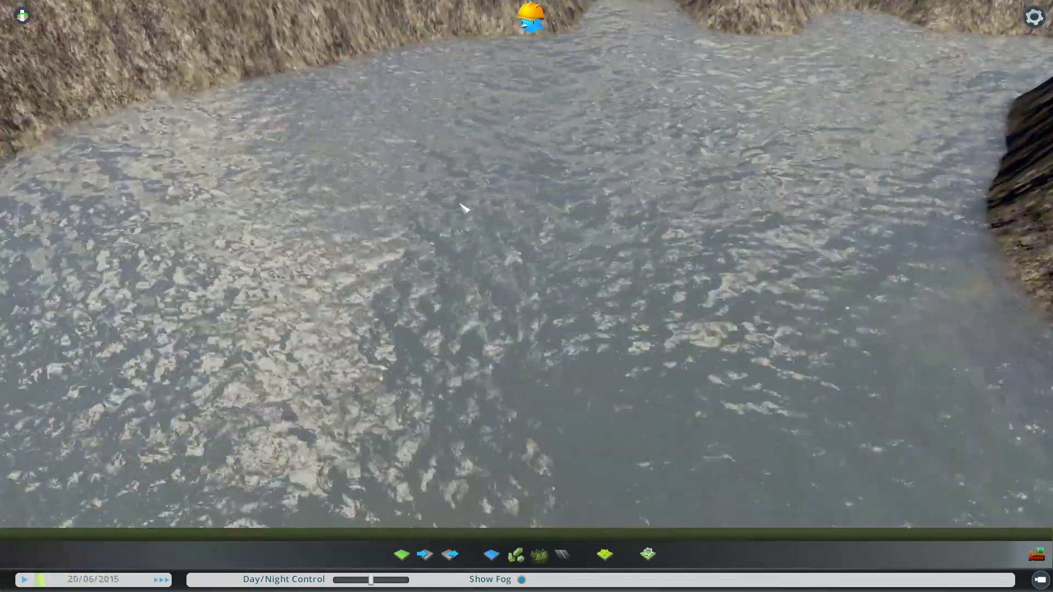
scroll(463, 208, down, 5)
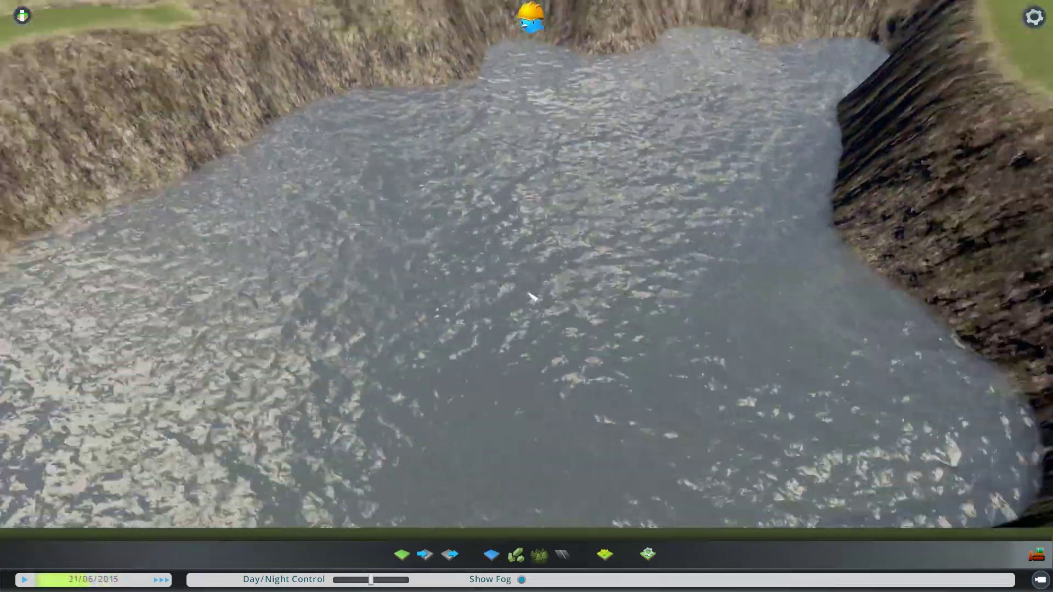
scroll(529, 299, down, 10)
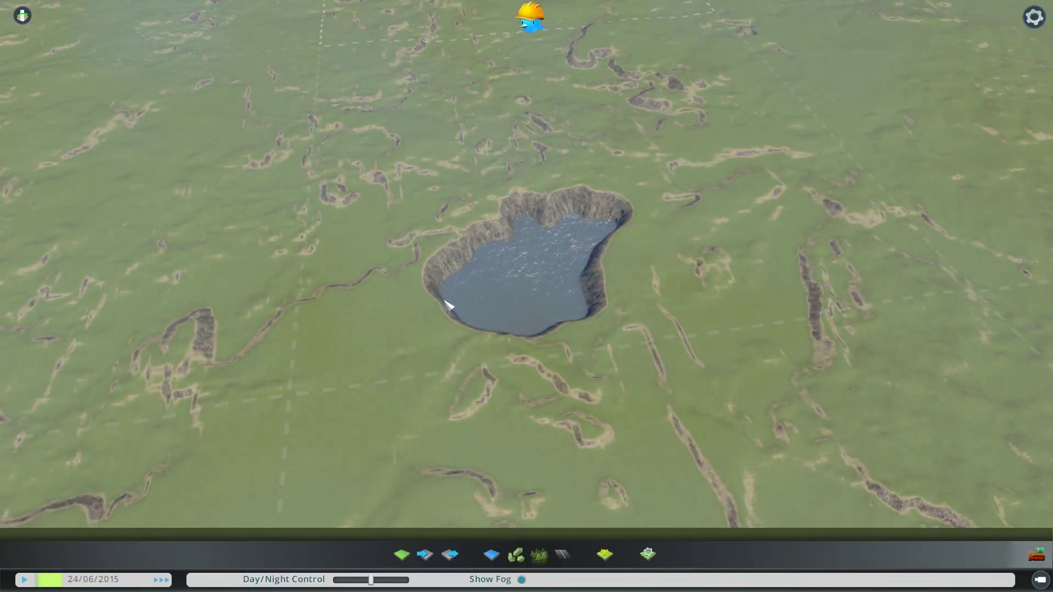
scroll(521, 324, up, 5)
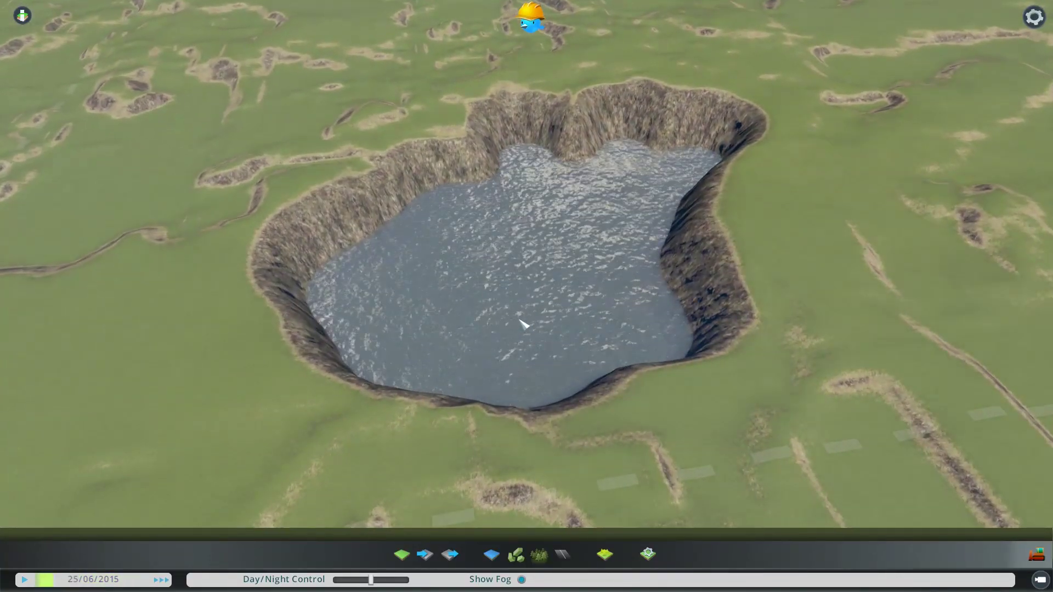
middle_drag(523, 323, 685, 296)
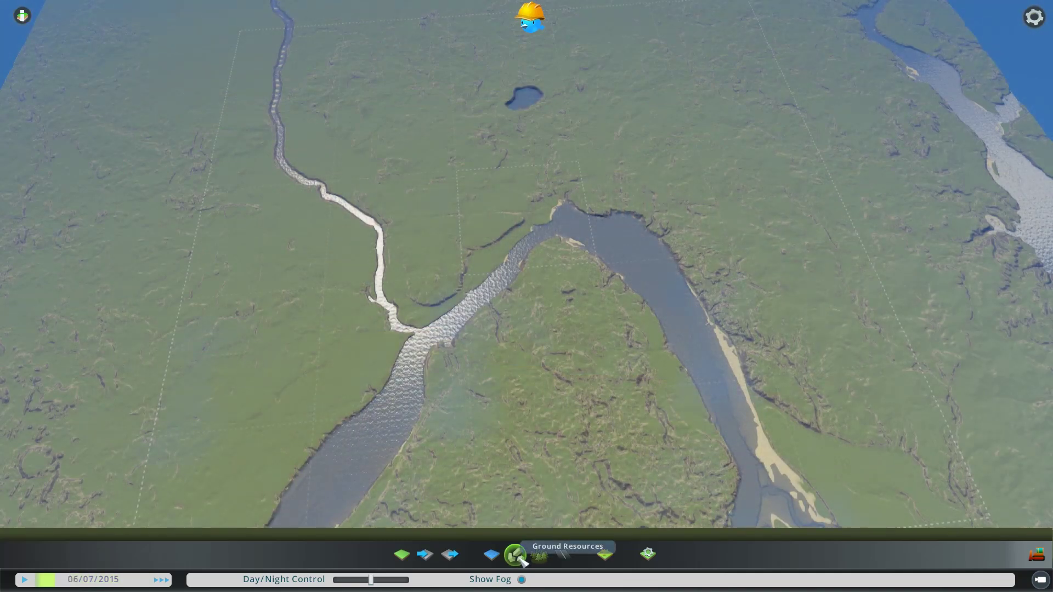
Step: Paint an ore deposit on the plain between the narrow tributary and the lake, using brush size 323
click(517, 556)
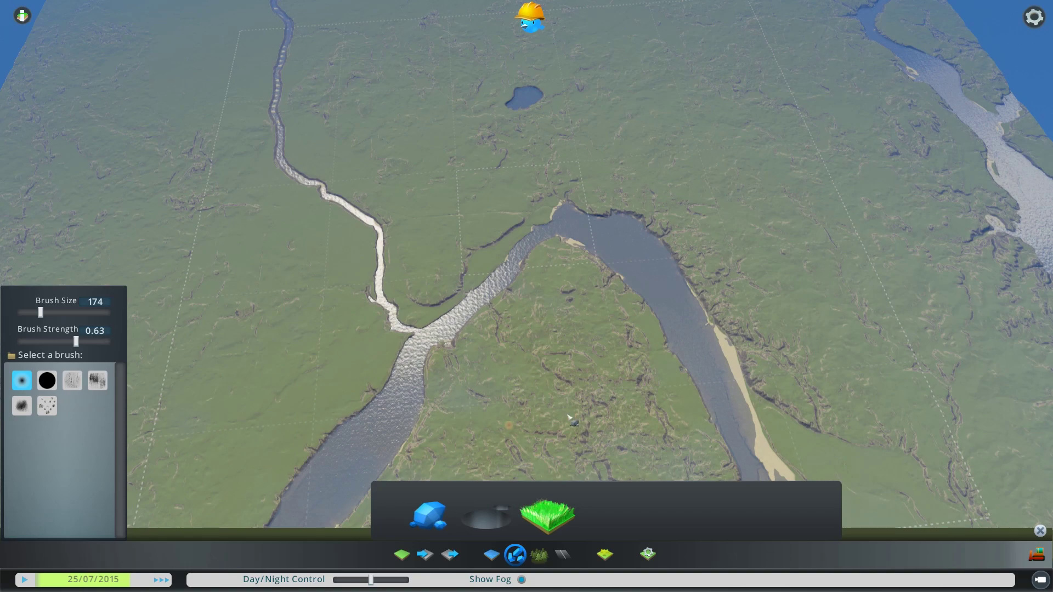
key(w)
scroll(576, 343, up, 3)
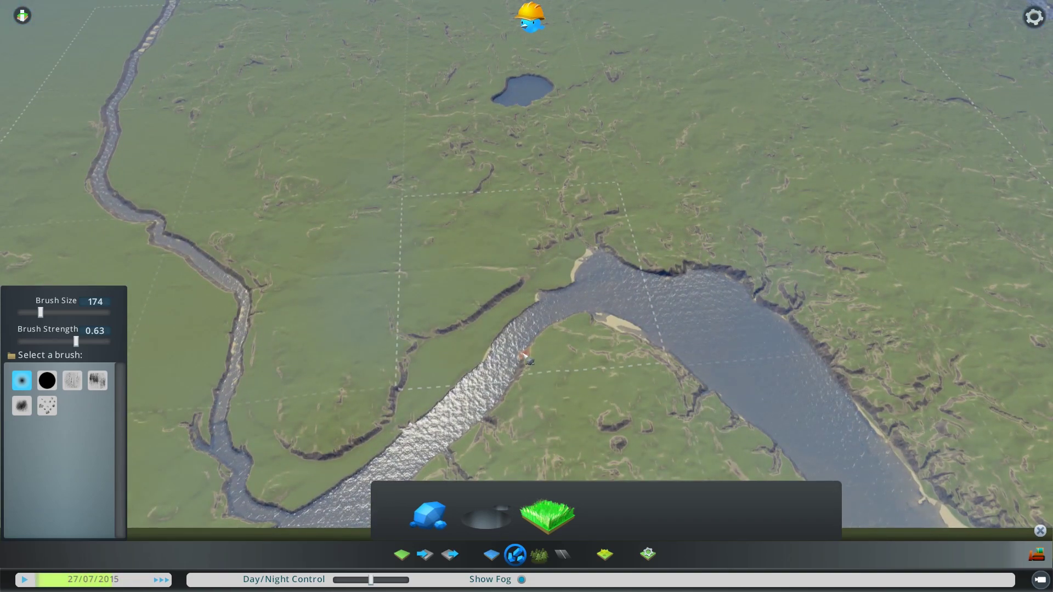
middle_drag(489, 305, 526, 312)
key(w)
key(a)
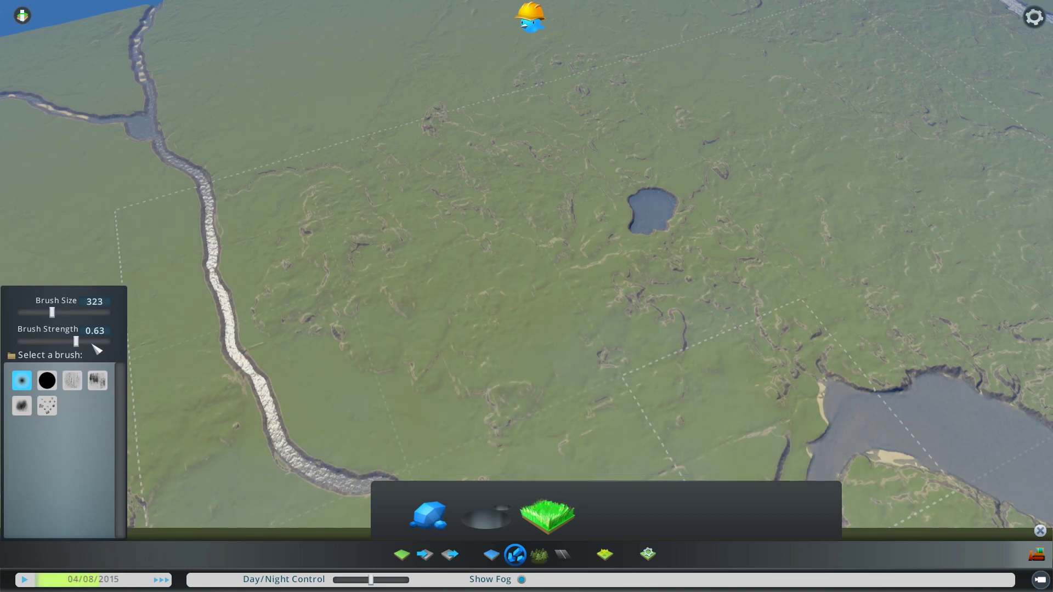
scroll(494, 307, up, 3)
mouse_move(442, 310)
mouse_down()
mouse_move(392, 351)
mouse_move(416, 317)
mouse_move(387, 336)
mouse_up()
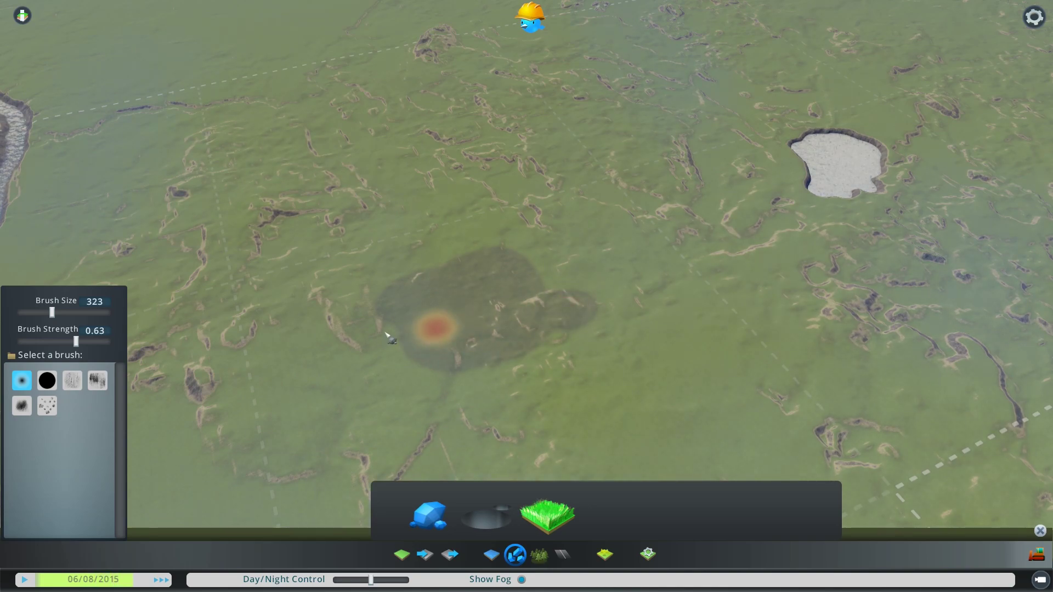
Step: Paint an oil deposit on the open land between the lake and the wide bend of the main river
click(492, 520)
scroll(619, 353, down, 3)
key(d)
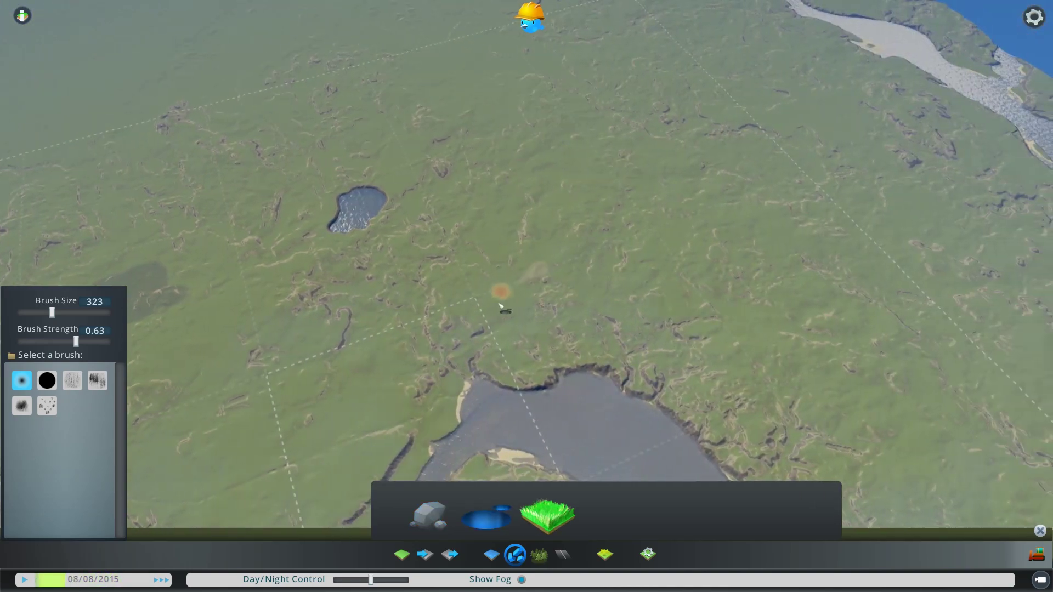
mouse_move(500, 303)
mouse_down()
mouse_move(558, 265)
mouse_move(581, 296)
mouse_move(592, 288)
mouse_up()
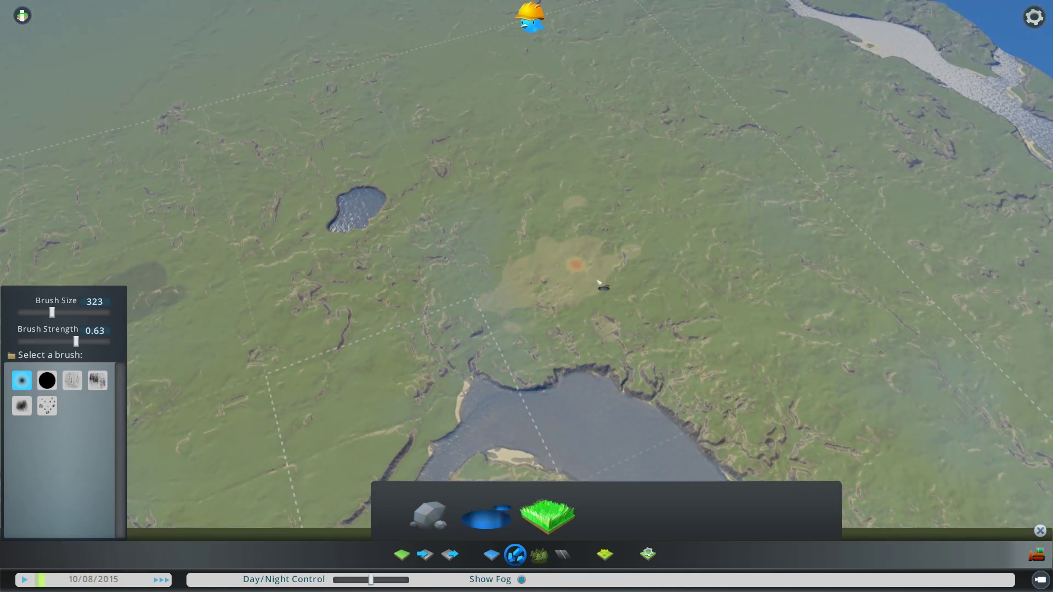
Step: Paint fertile land over the triangular area where the narrow tributary meets the main river
click(538, 521)
key(s)
key(a)
mouse_move(463, 222)
mouse_down()
mouse_move(483, 239)
mouse_move(548, 224)
mouse_up()
drag(505, 284, 441, 217)
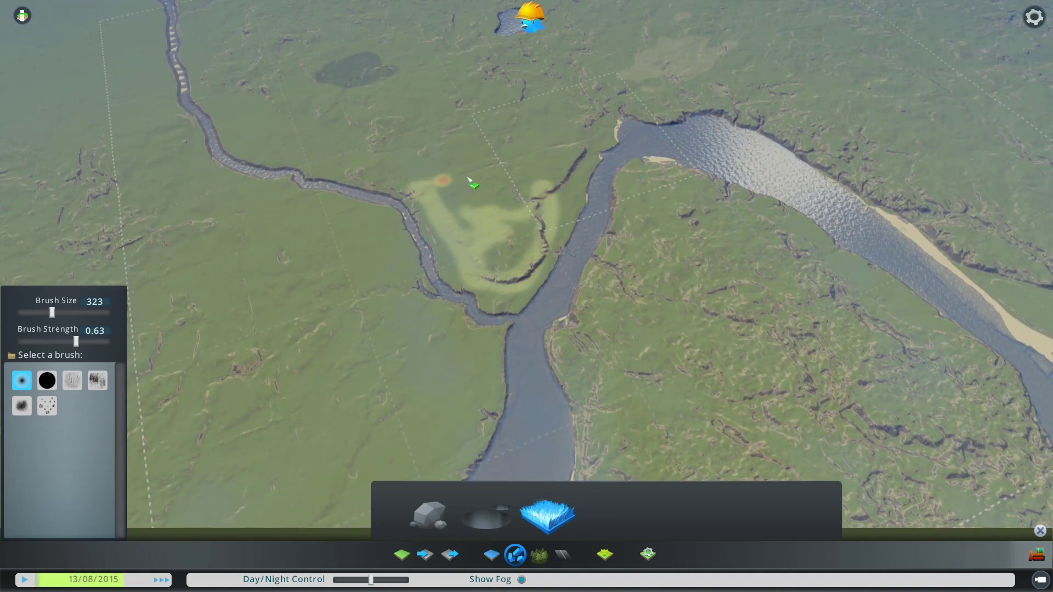
mouse_move(470, 179)
mouse_down()
mouse_move(559, 215)
mouse_move(532, 196)
mouse_up()
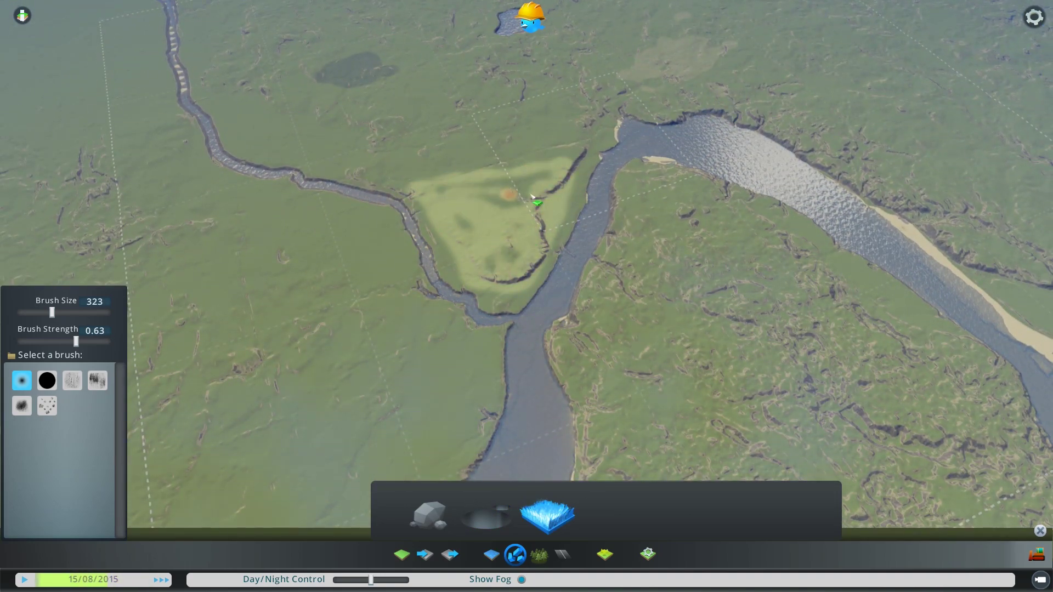
Step: Plant a small patch of trees on the open plain beyond the lake, using brush size 323 and strength 0.63
middle_drag(488, 245, 525, 296)
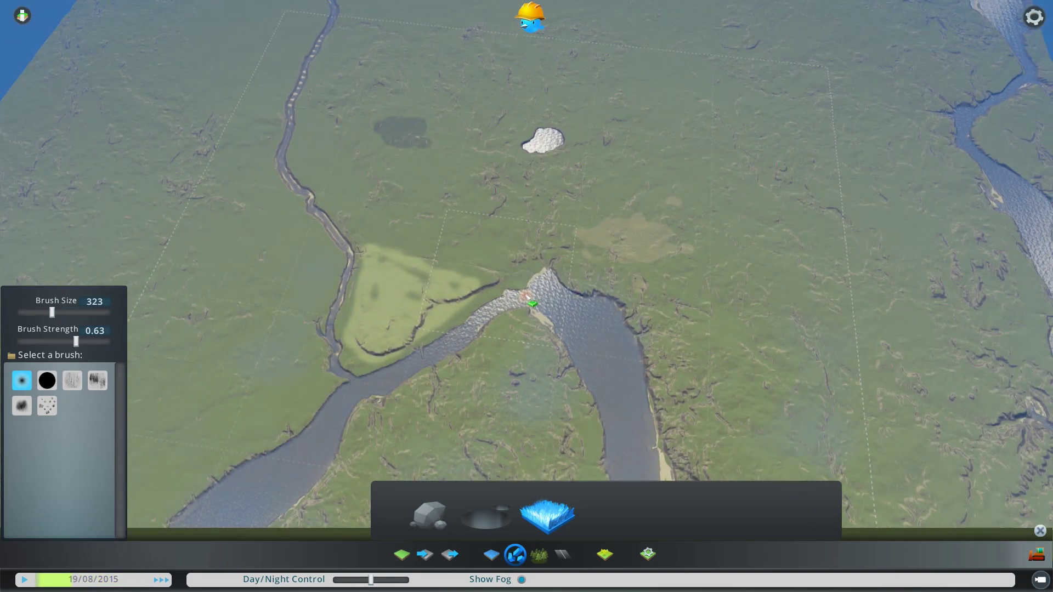
click(542, 560)
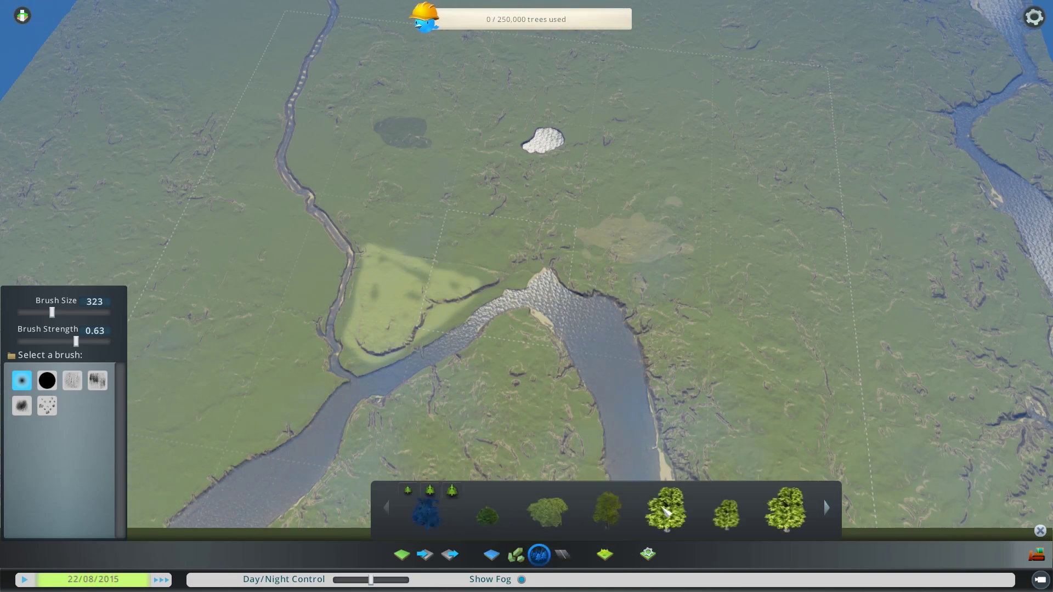
scroll(588, 533, down, 7)
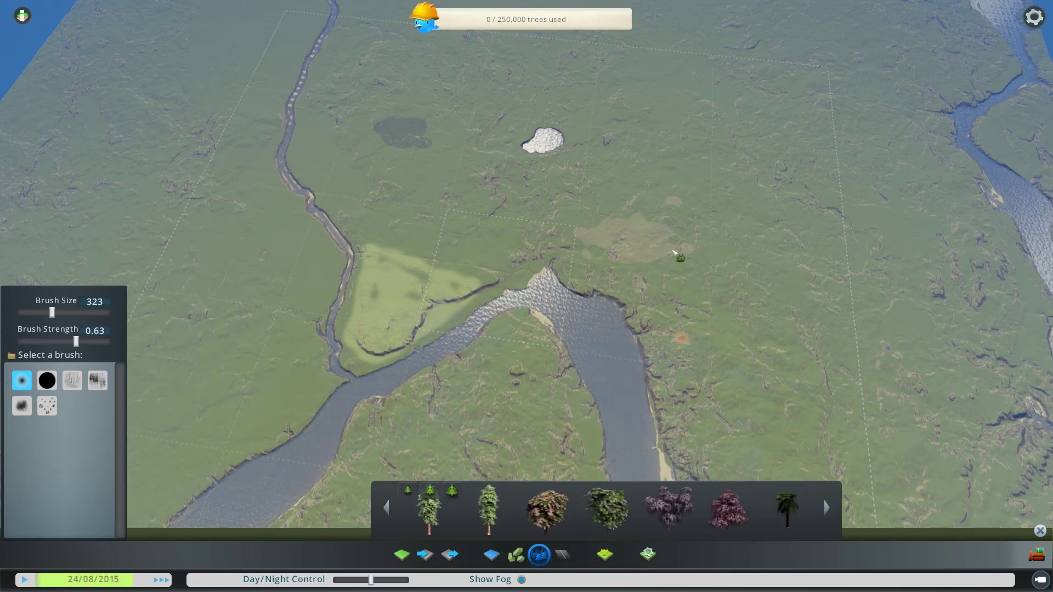
scroll(619, 282, up, 6)
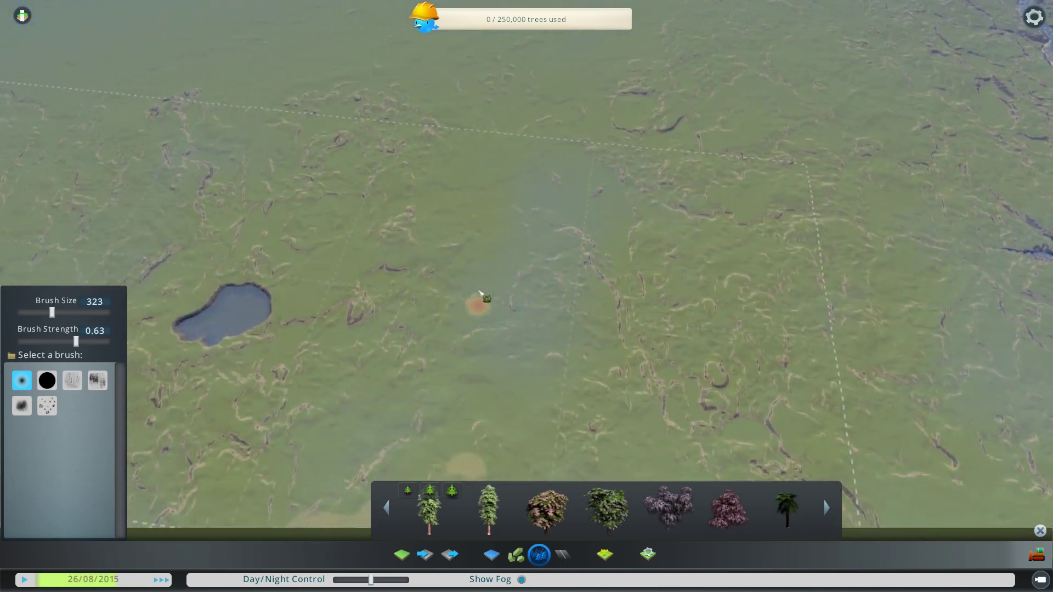
mouse_move(562, 209)
mouse_down()
mouse_move(608, 235)
mouse_move(544, 226)
mouse_move(537, 236)
mouse_up()
scroll(534, 238, up, 1)
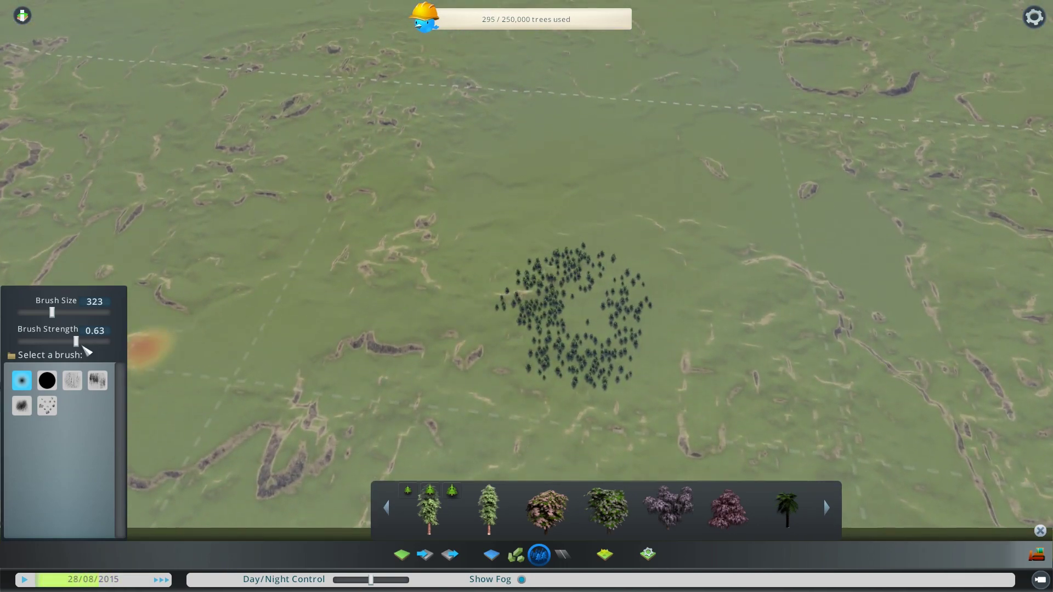
Step: Paint a large dense forest over the plain beside the lake with brush size 2000 and strength 1.00
drag(76, 342, 110, 341)
drag(52, 312, 110, 312)
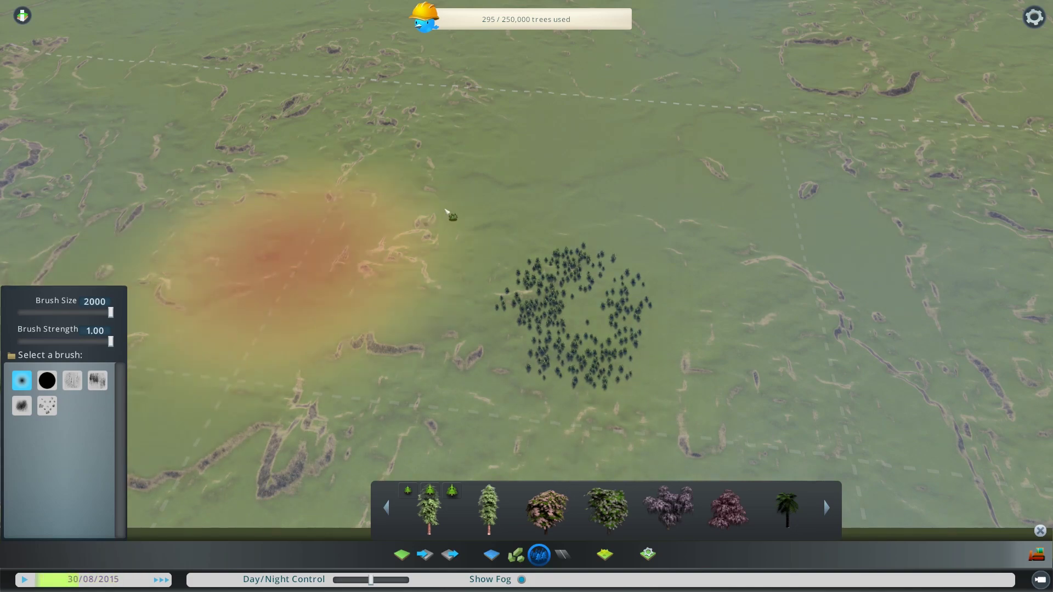
mouse_move(446, 214)
mouse_down()
mouse_move(580, 207)
mouse_move(717, 274)
mouse_move(531, 301)
mouse_up()
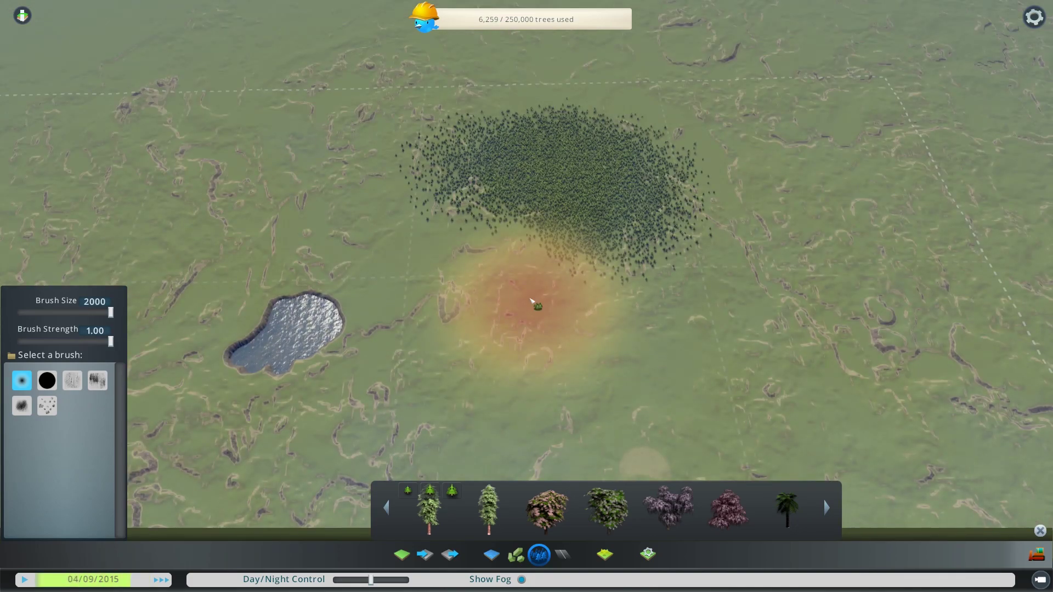
scroll(526, 301, down, 6)
scroll(494, 305, up, 3)
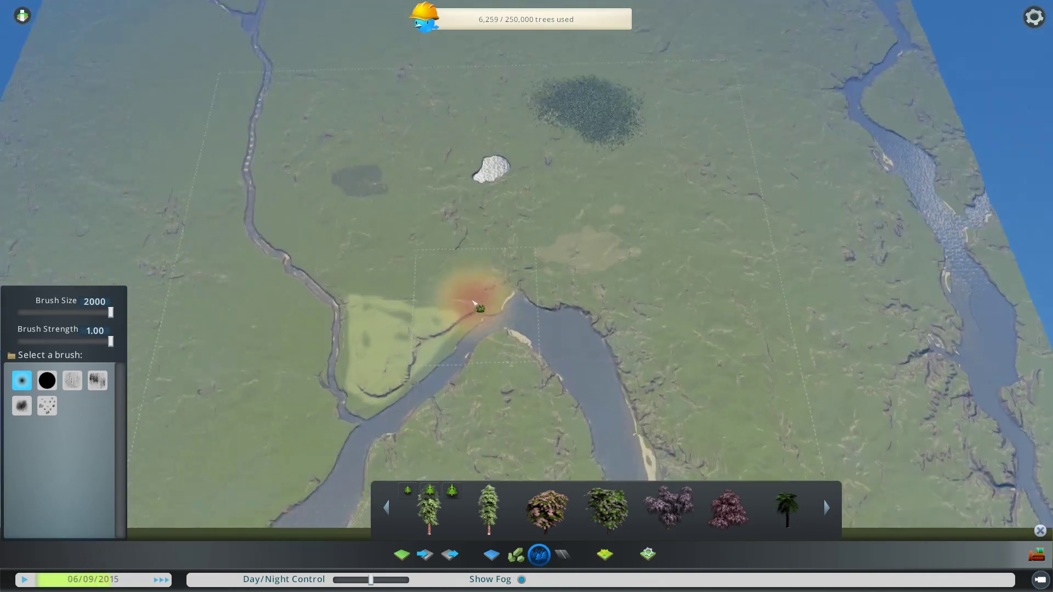
Step: Erase the dense forest and scatter clumps of trees between the lake and the oil deposit, using the speckled brush at size 2000
scroll(486, 232, up, 10)
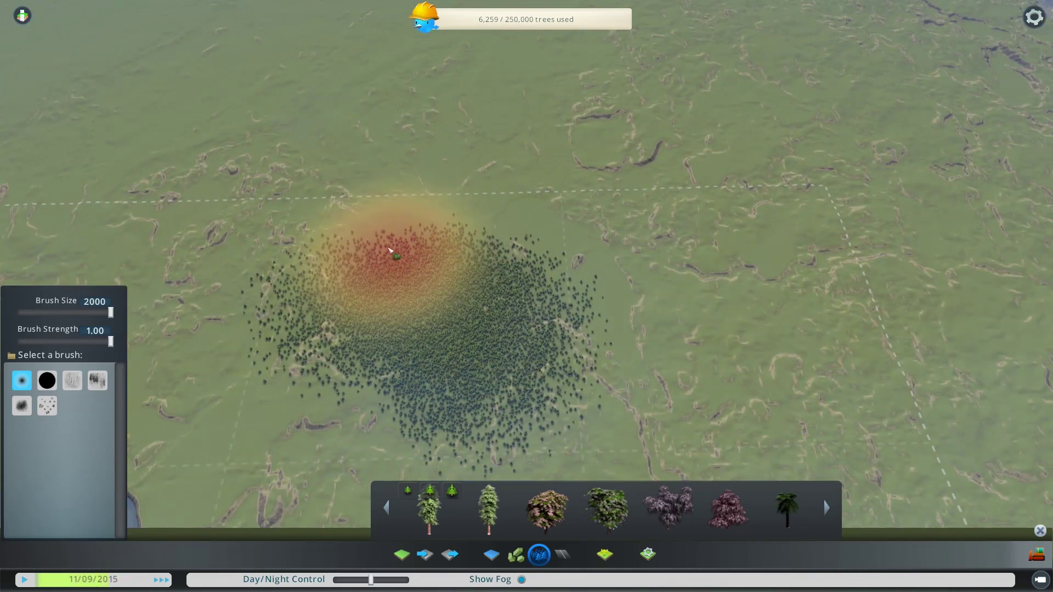
middle_drag(389, 250, 405, 165)
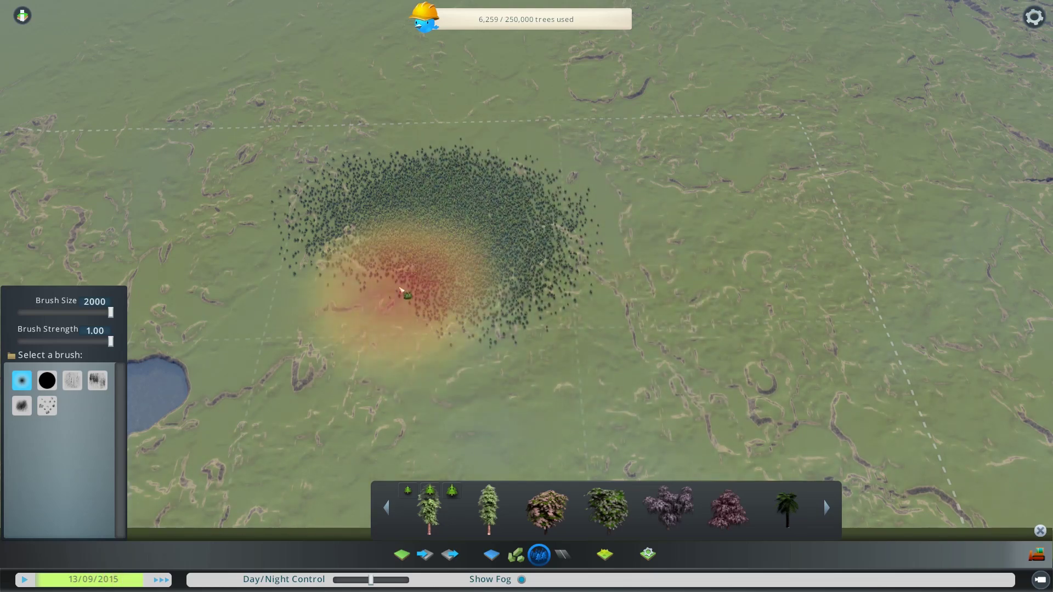
scroll(404, 291, down, 2)
middle_drag(404, 291, 458, 217)
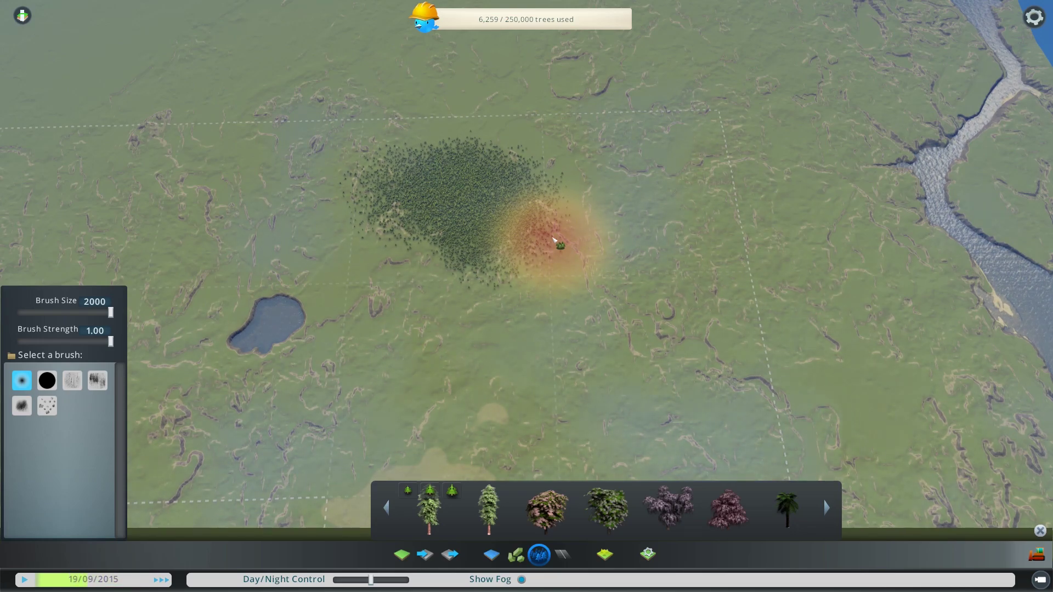
key(a)
key(w)
scroll(552, 247, up, 3)
middle_drag(536, 311, 529, 300)
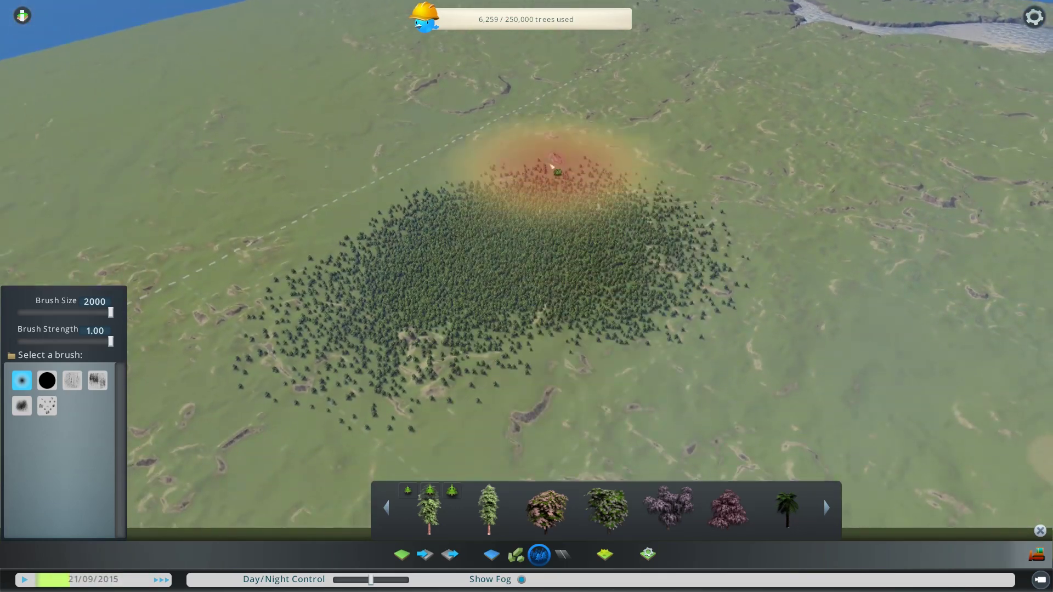
mouse_move(552, 166)
right_down()
mouse_move(631, 189)
mouse_move(540, 238)
mouse_move(471, 257)
mouse_move(415, 340)
right_up()
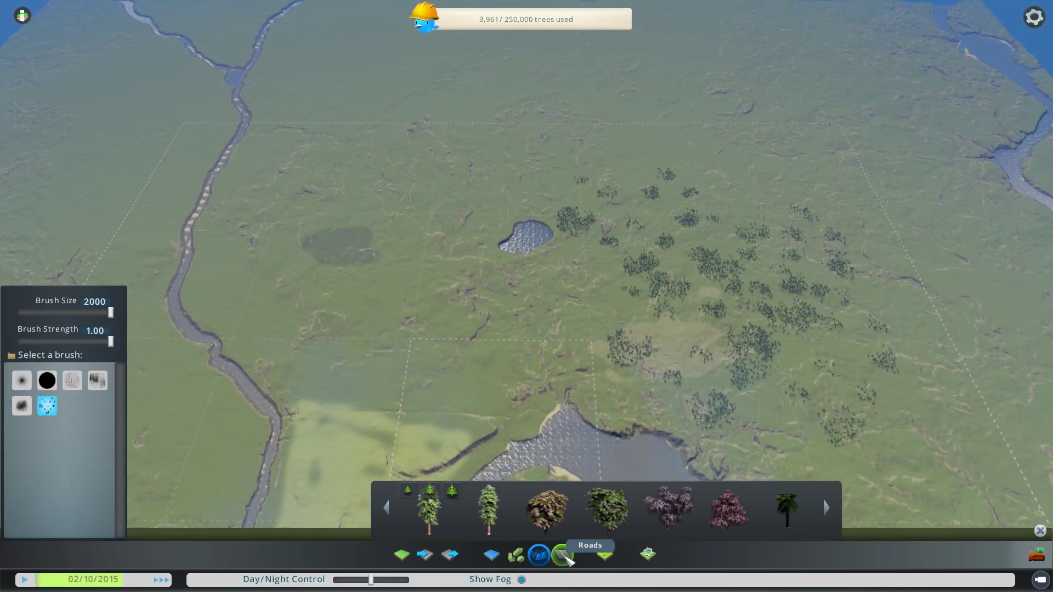
Step: Build a straight Highway from the map edge past the lake into the scattered trees as an incoming road connection
click(563, 555)
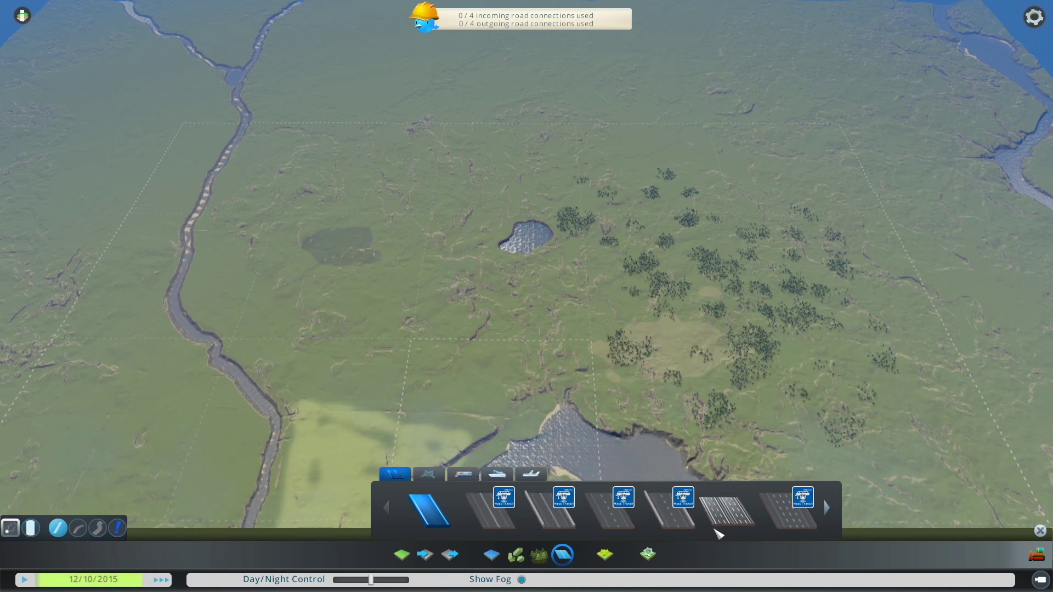
scroll(498, 515, down, 1)
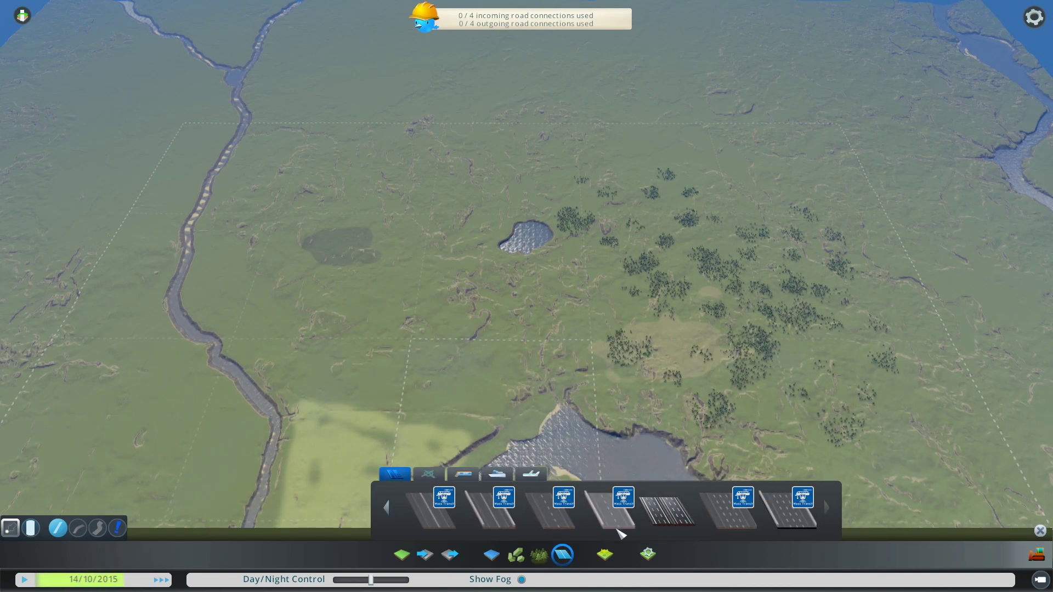
click(670, 513)
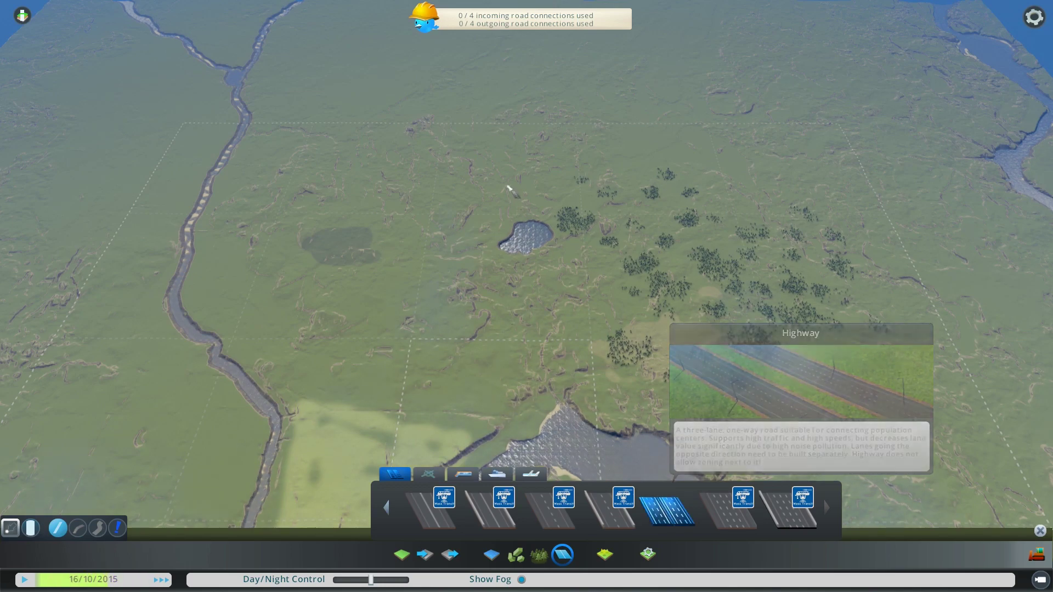
scroll(505, 242, down, 5)
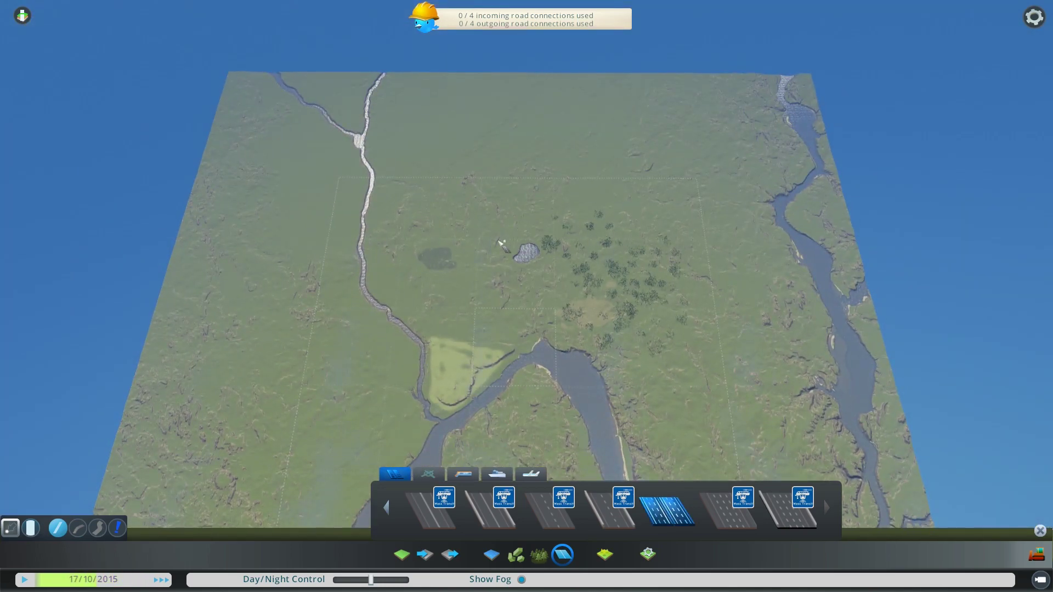
scroll(560, 238, up, 5)
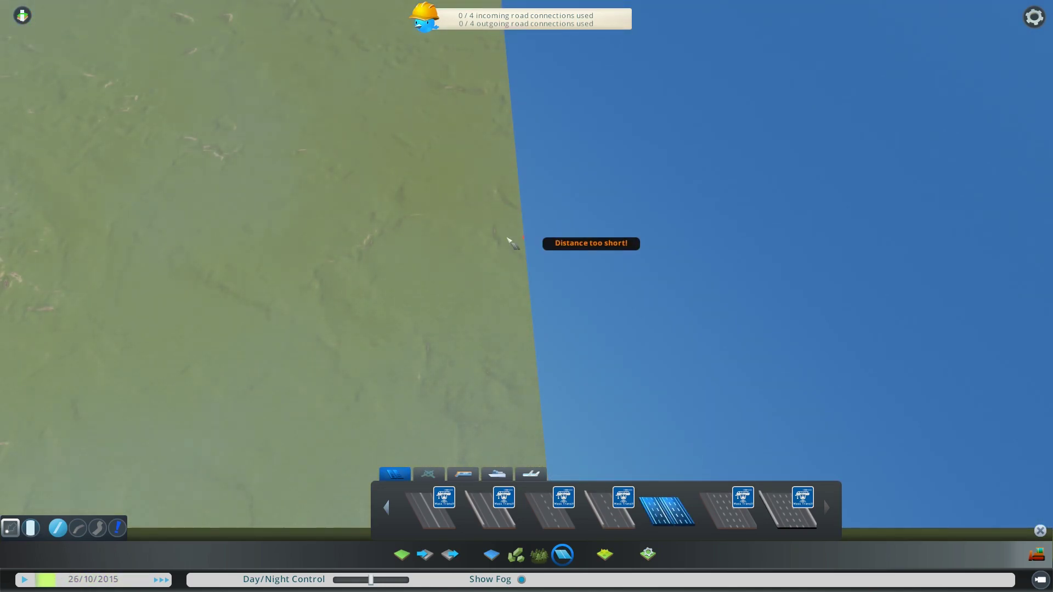
key(a)
scroll(219, 266, down, 3)
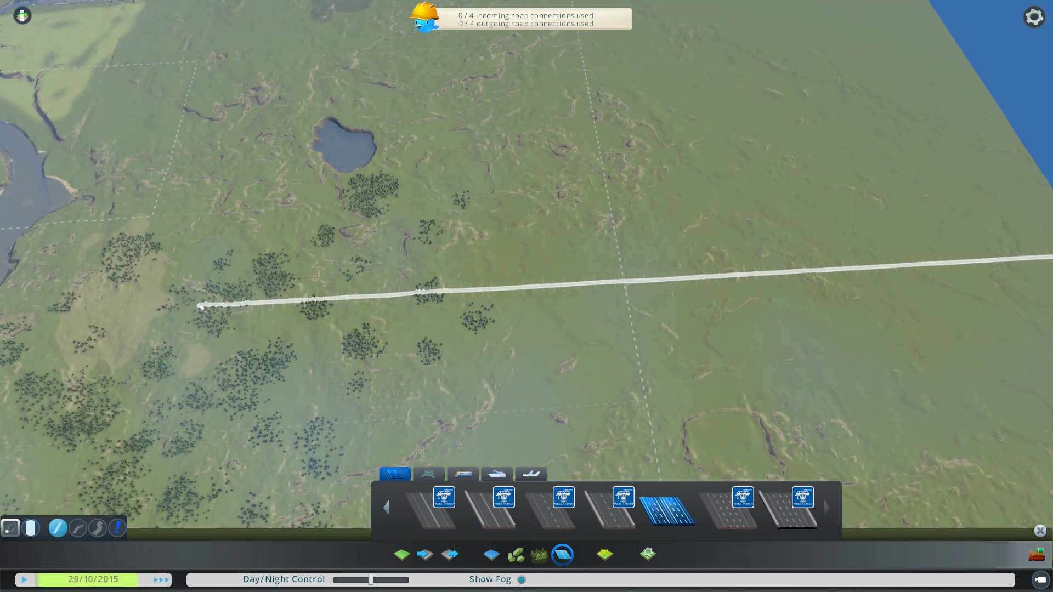
click(200, 305)
scroll(627, 347, up, 5)
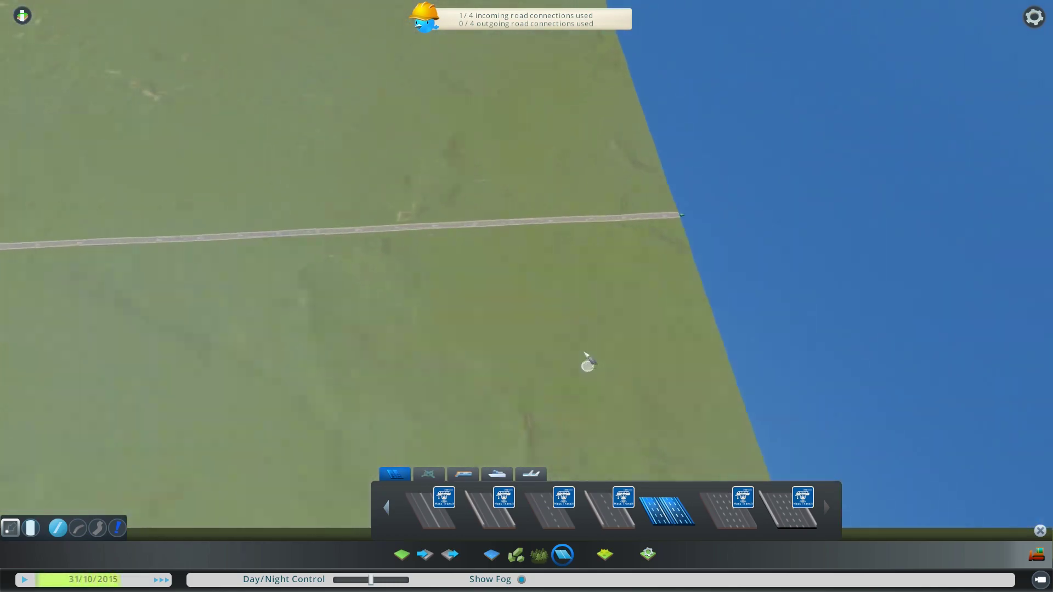
scroll(588, 362, up, 5)
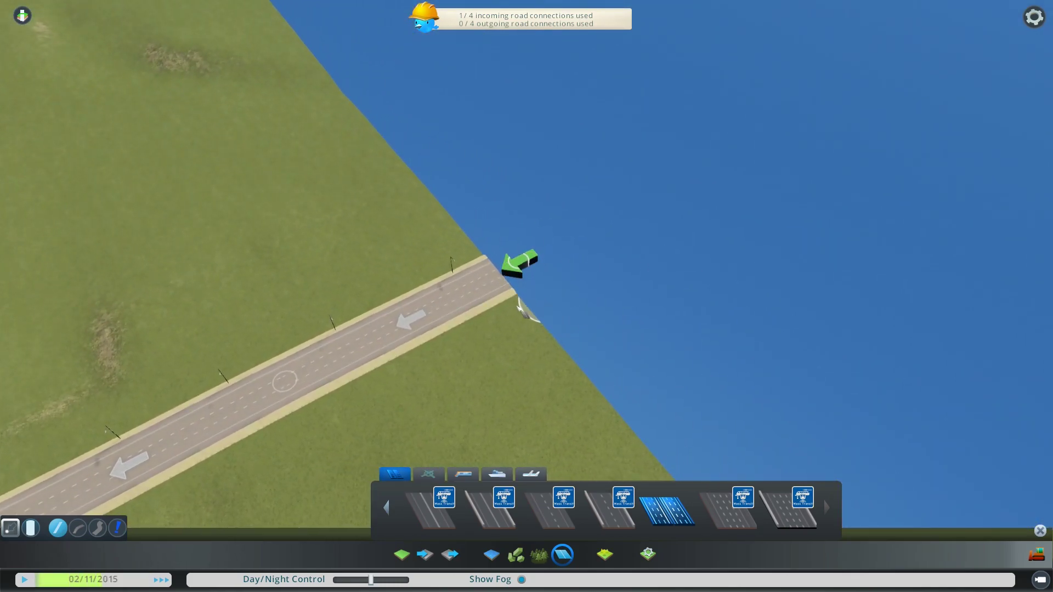
middle_drag(506, 351, 551, 269)
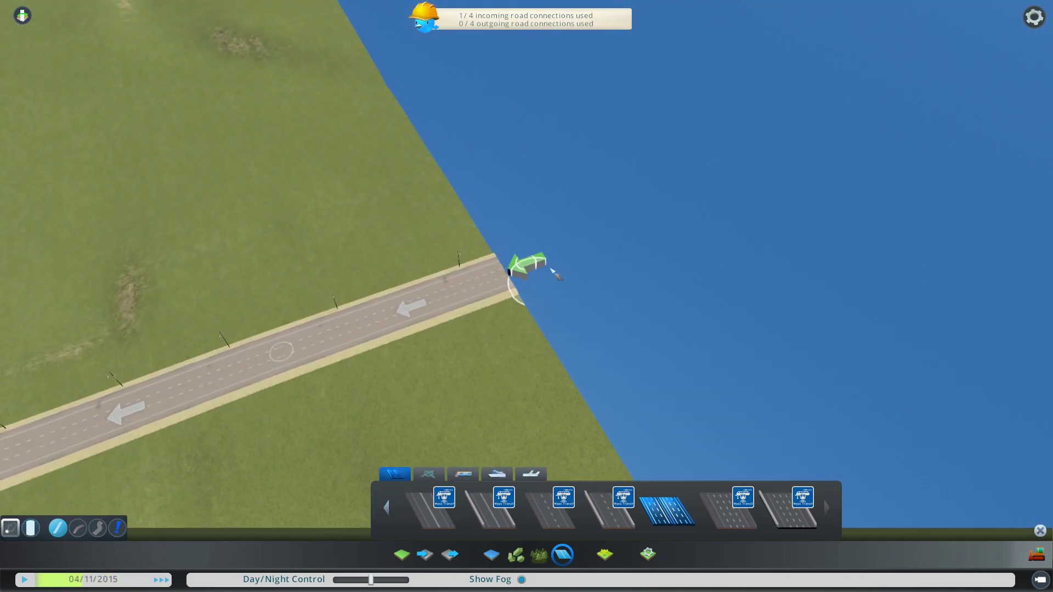
scroll(554, 274, down, 3)
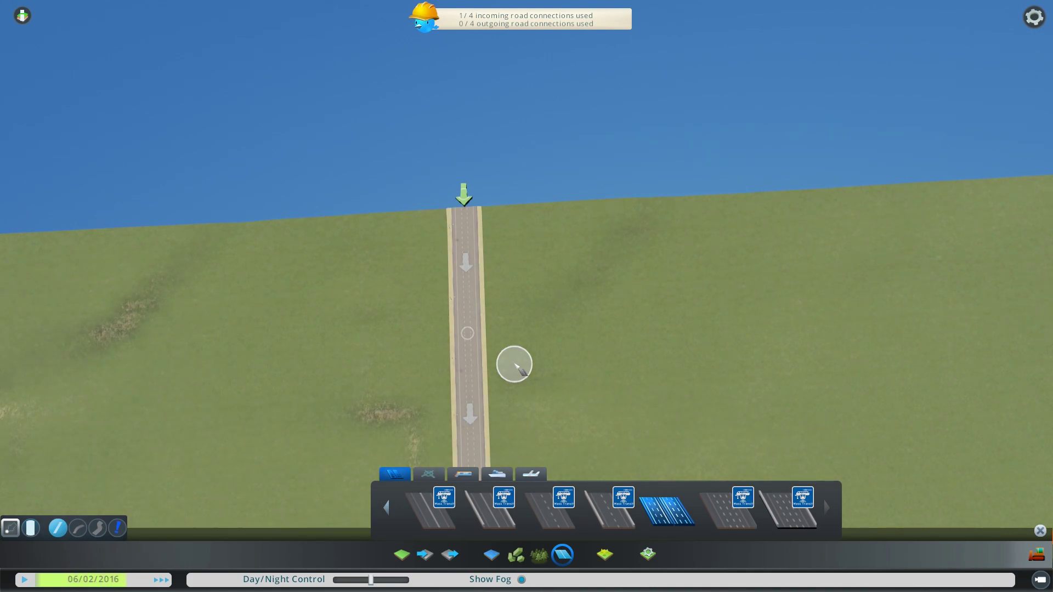
click(517, 342)
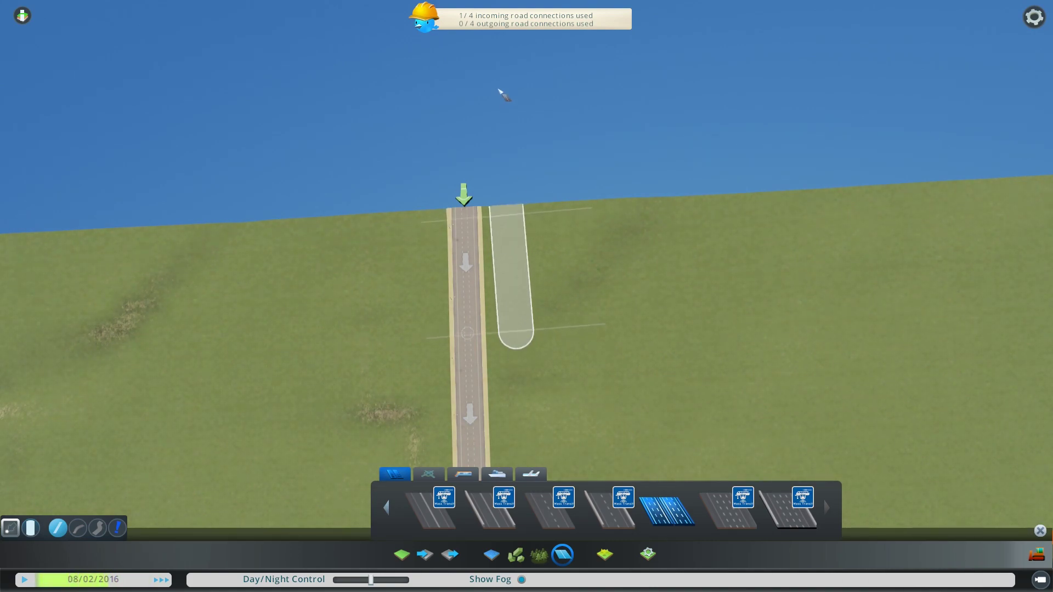
right_click(502, 92)
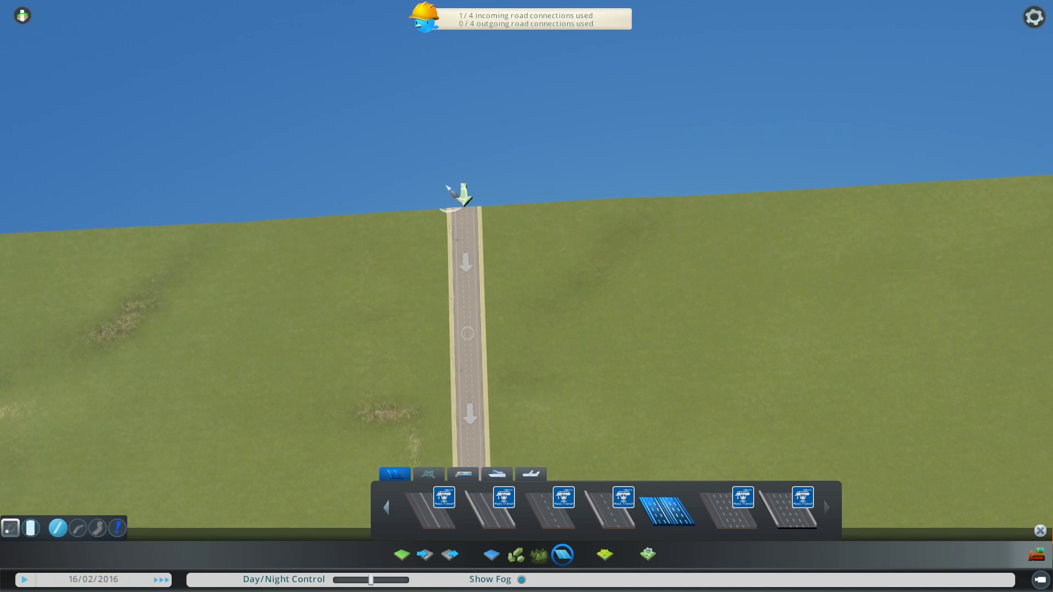
Step: Build a second Highway parallel to the first, from its inland end out to the map edge, as an outgoing connection
scroll(519, 179, down, 3)
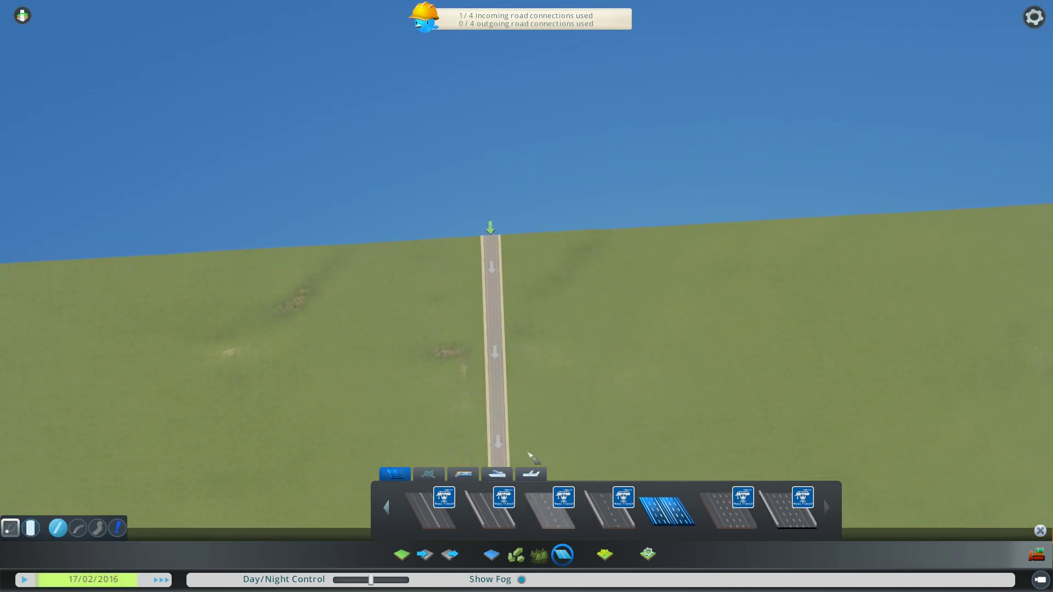
scroll(529, 230, down, 5)
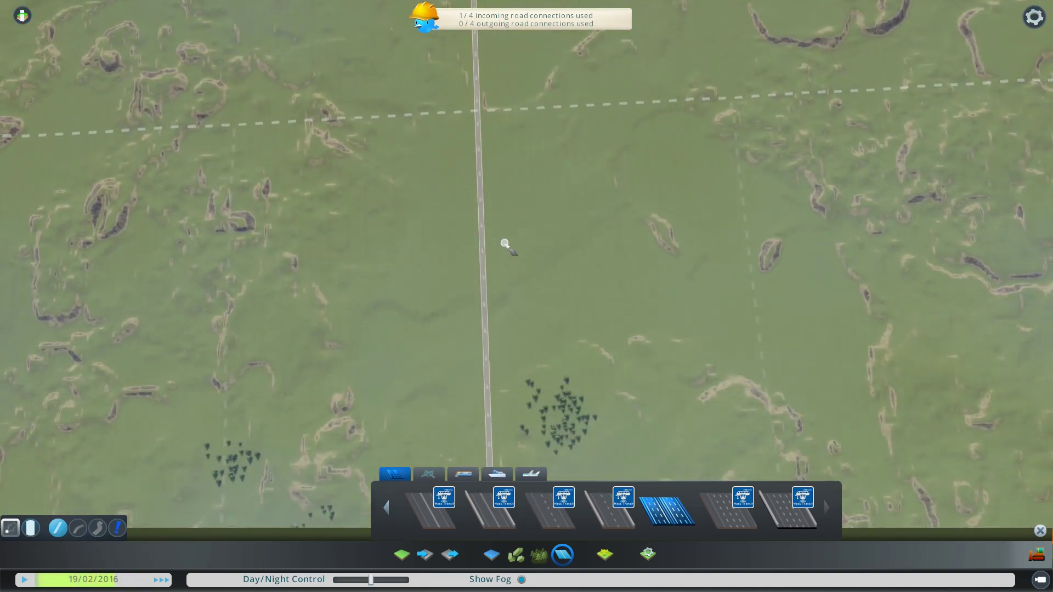
scroll(510, 263, up, 5)
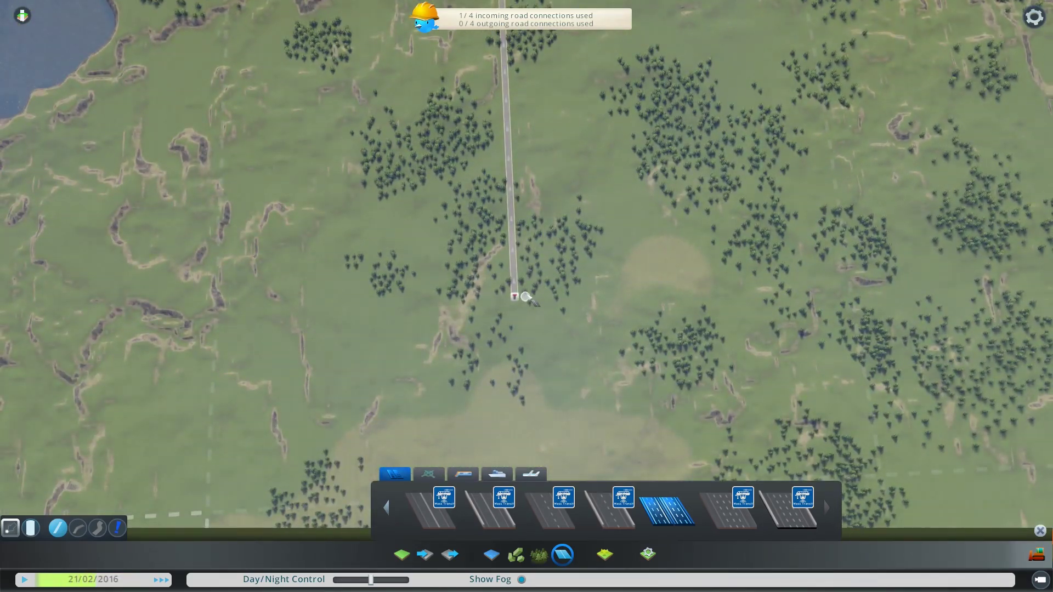
click(528, 295)
key(w)
key(a)
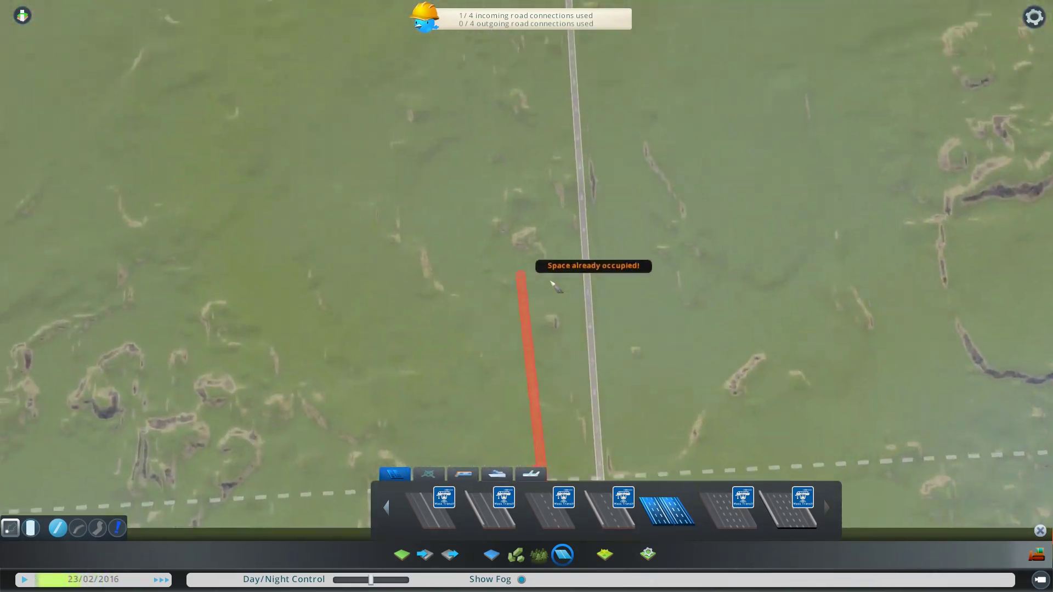
middle_drag(605, 265, 451, 213)
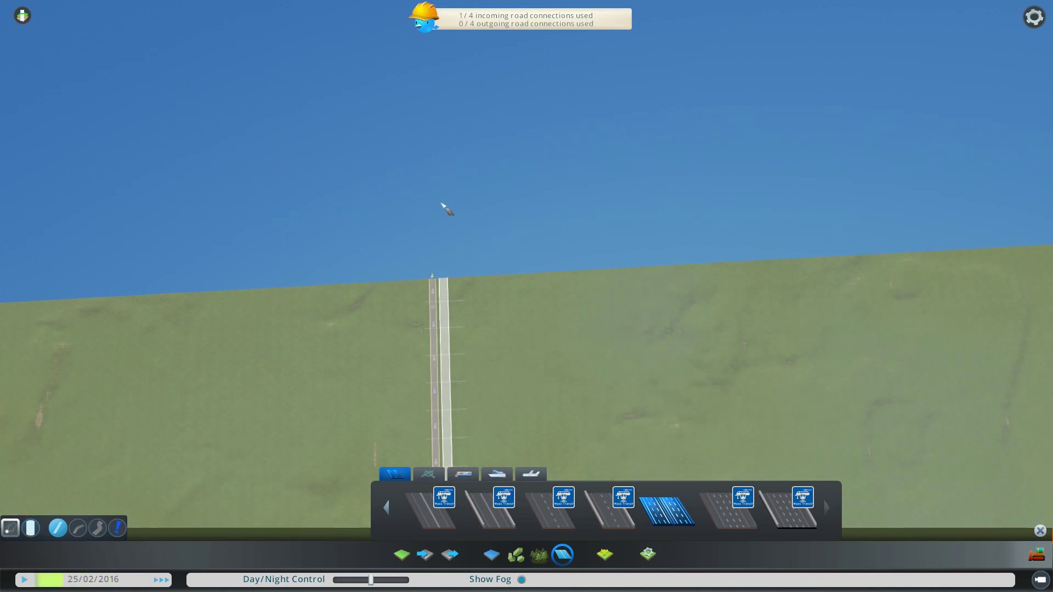
scroll(524, 375, up, 5)
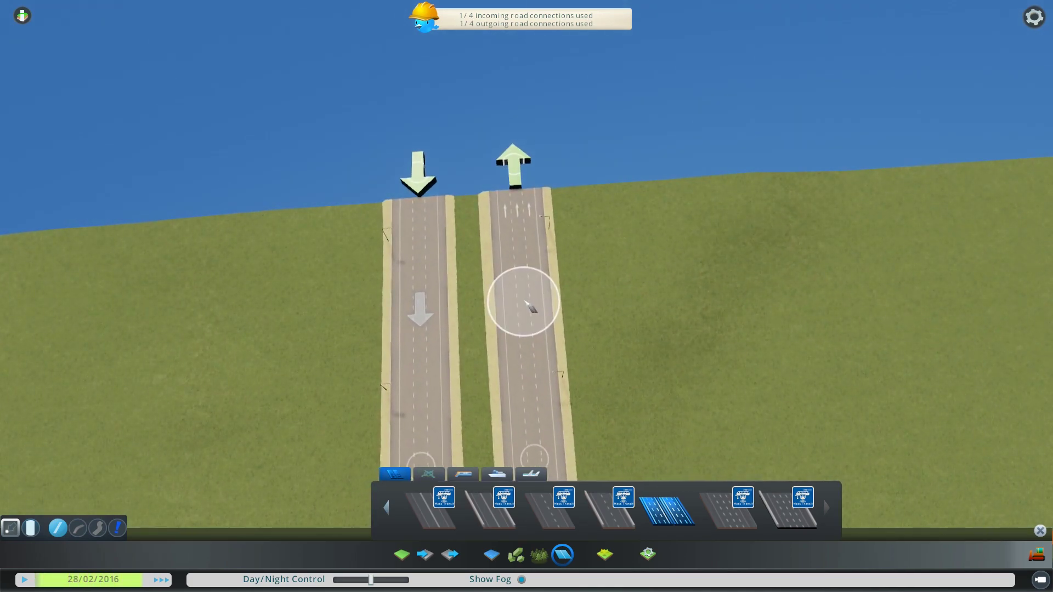
Step: Follow the two parallel highways from the map edge inland to their ends among the trees
scroll(459, 299, down, 5)
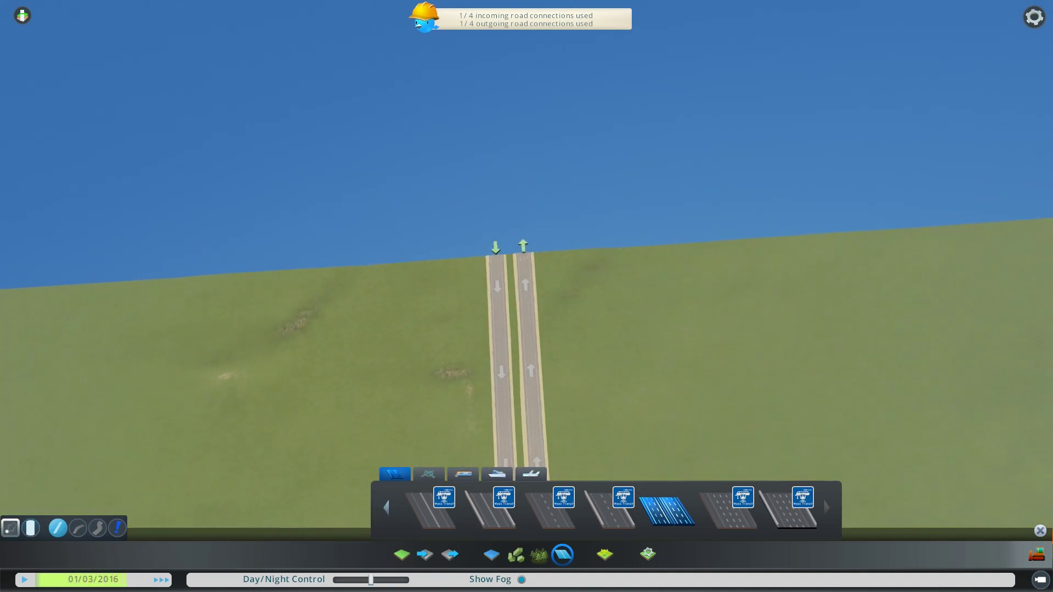
middle_drag(459, 299, 598, 287)
key(a)
key(w)
scroll(536, 283, down, 4)
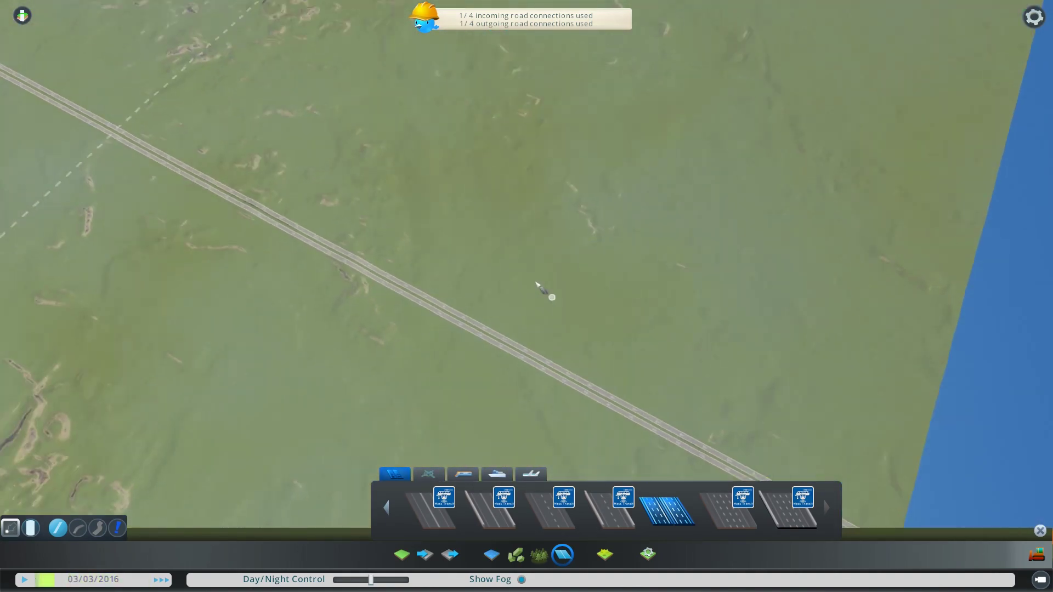
key(a)
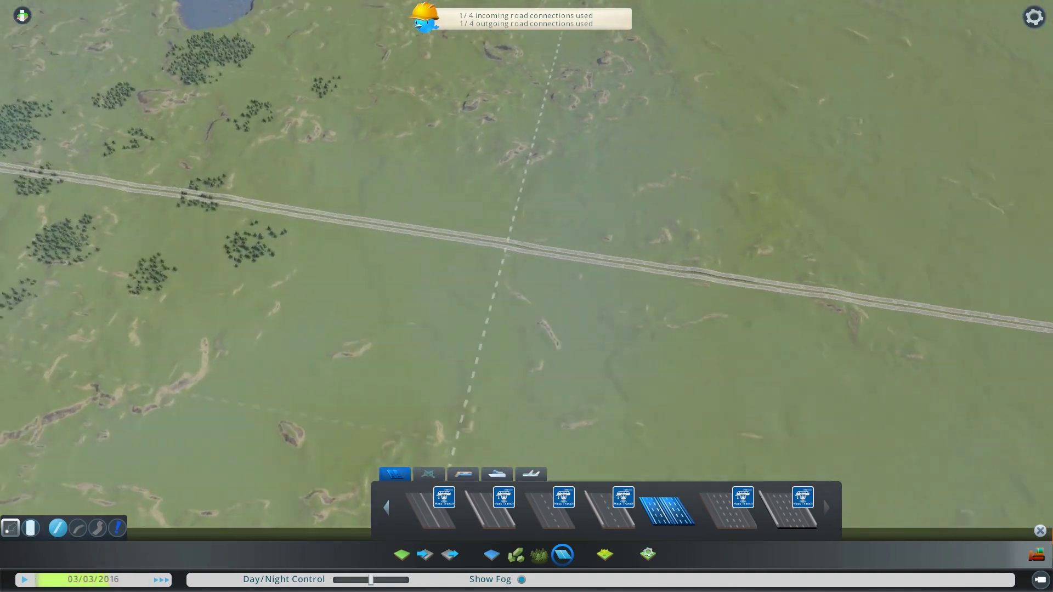
middle_drag(183, 251, 332, 262)
key(a)
key(w)
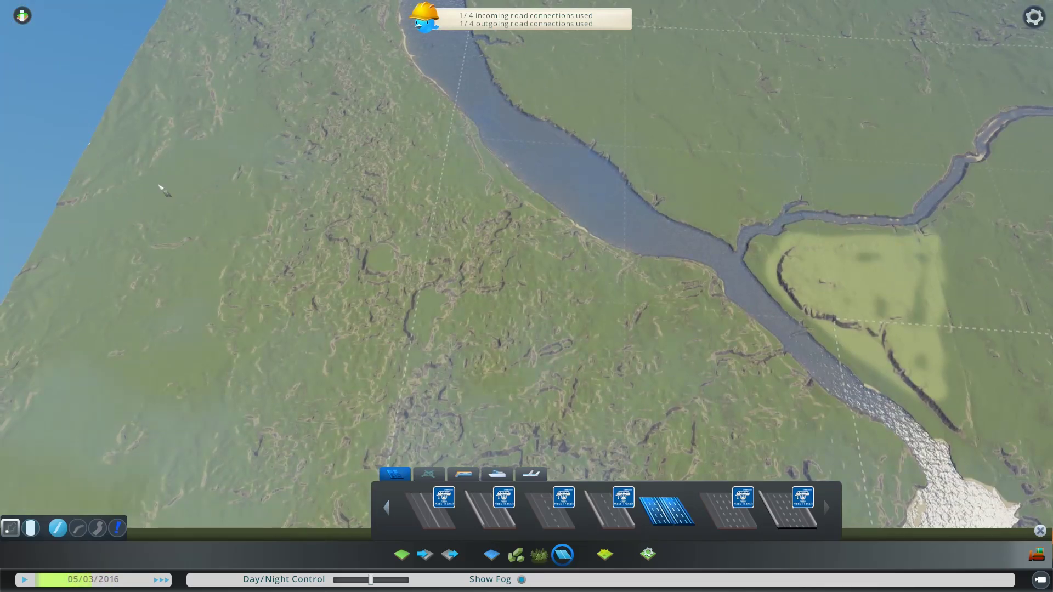
key(d)
key(s)
middle_drag(630, 395, 919, 463)
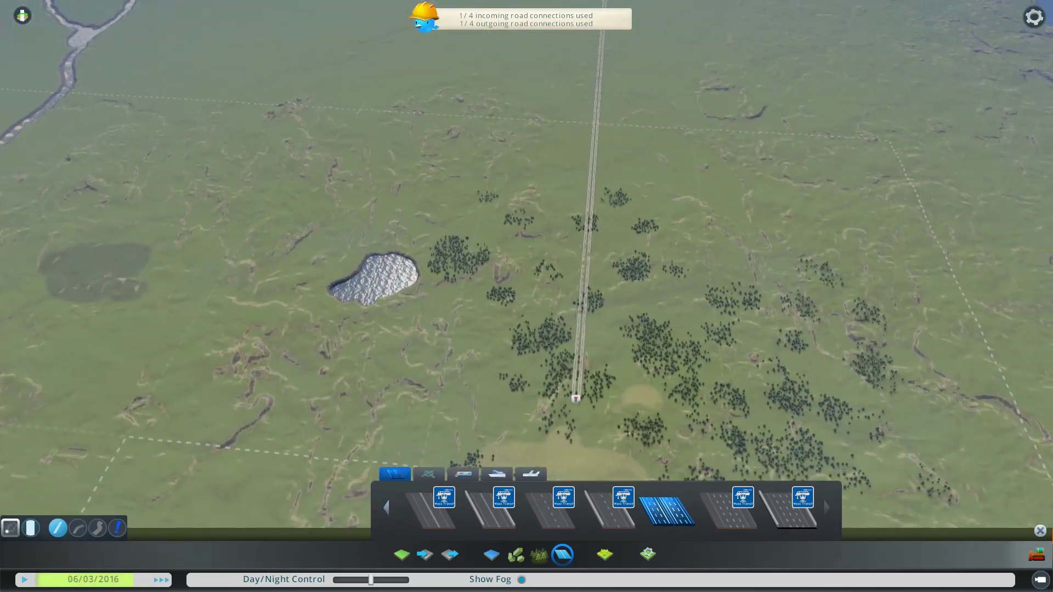
Step: Survey the surroundings of the inland highway ends, covering the lake, tree clumps, resource areas and rivers
key(w)
middle_drag(487, 32, 531, 33)
key(s)
key(w)
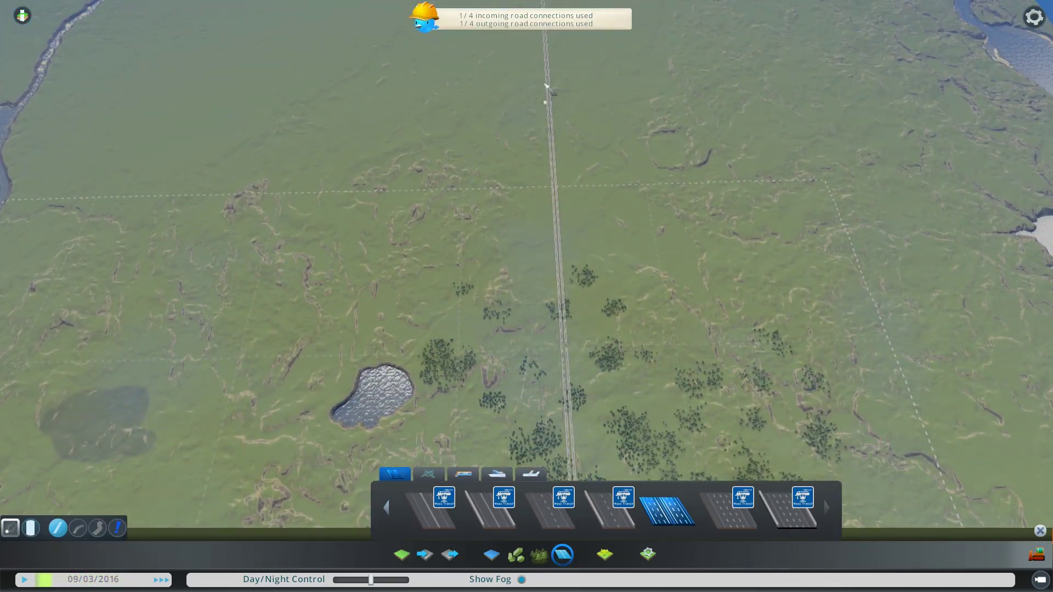
key(s)
key(d)
middle_drag(574, 227, 524, 296)
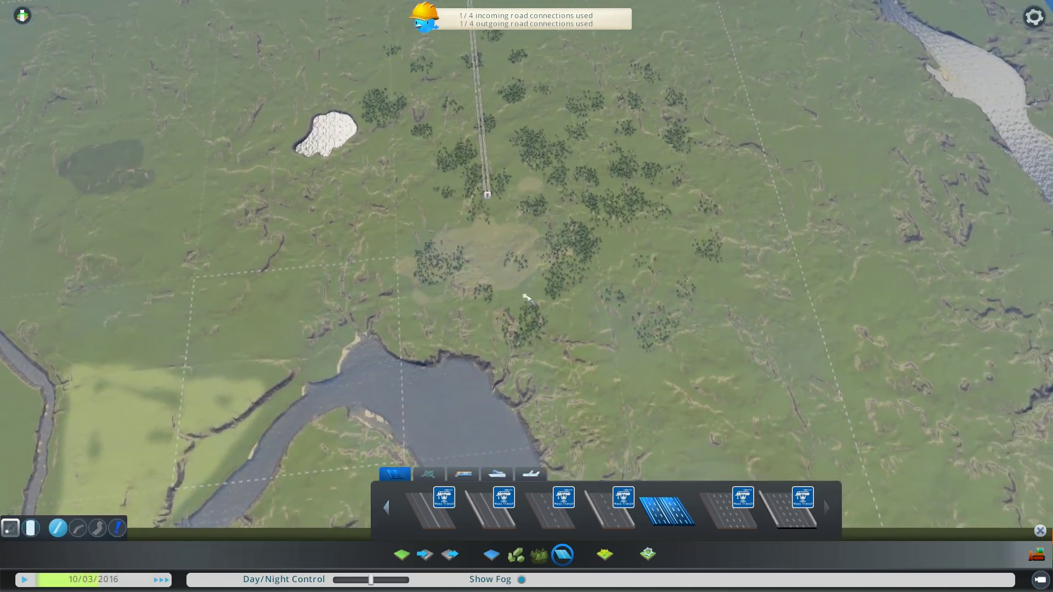
key(w)
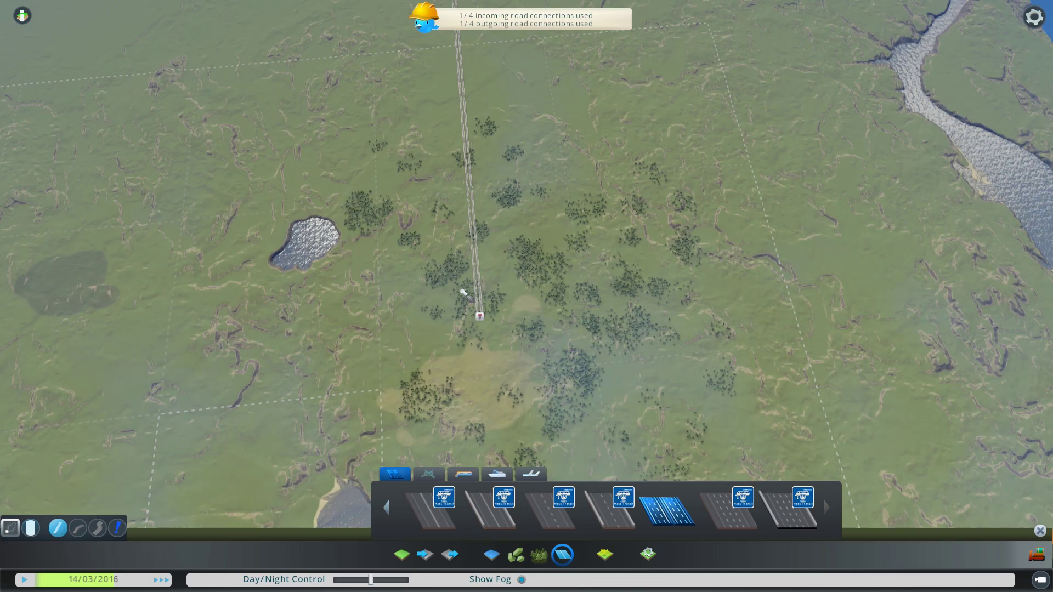
scroll(464, 293, down, 10)
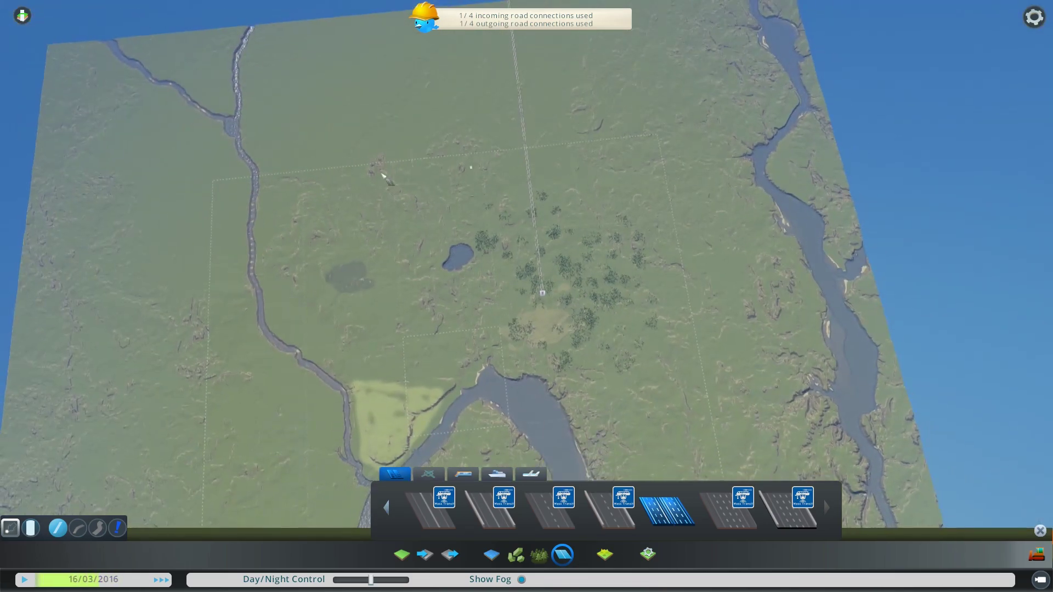
scroll(543, 244, up, 10)
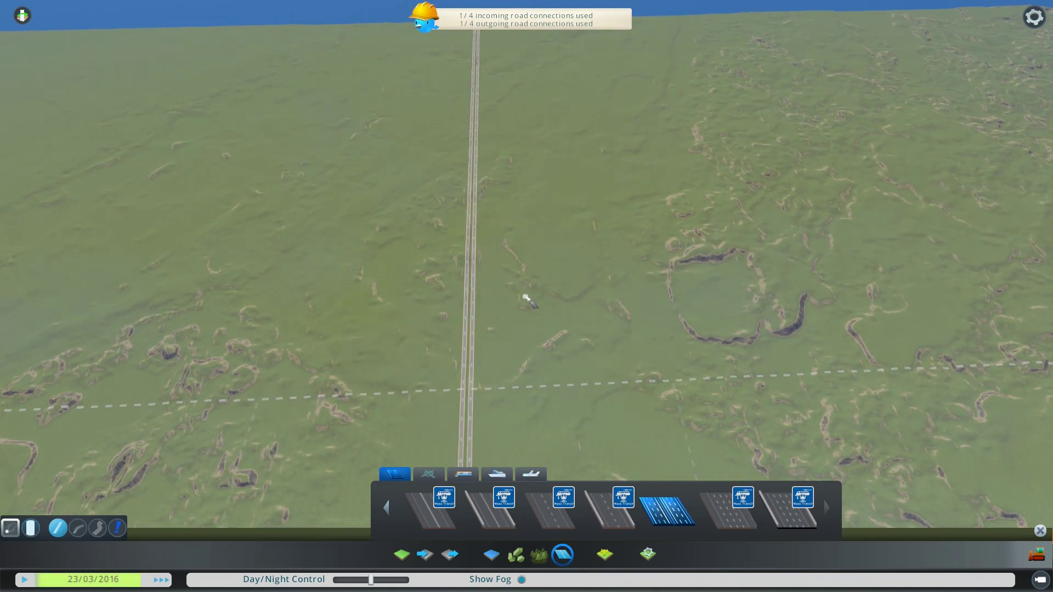
Step: Build a short straight Highway inland from the map edge beside the existing pair as another incoming connection
scroll(589, 323, up, 5)
scroll(483, 236, down, 4)
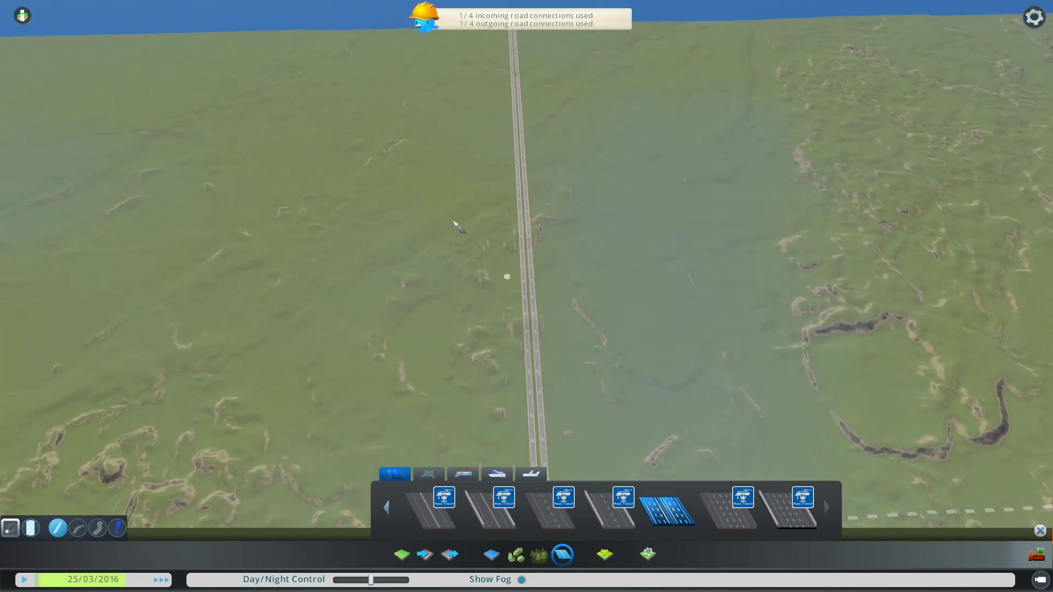
middle_drag(455, 223, 485, 49)
middle_drag(571, 147, 468, 225)
click(464, 205)
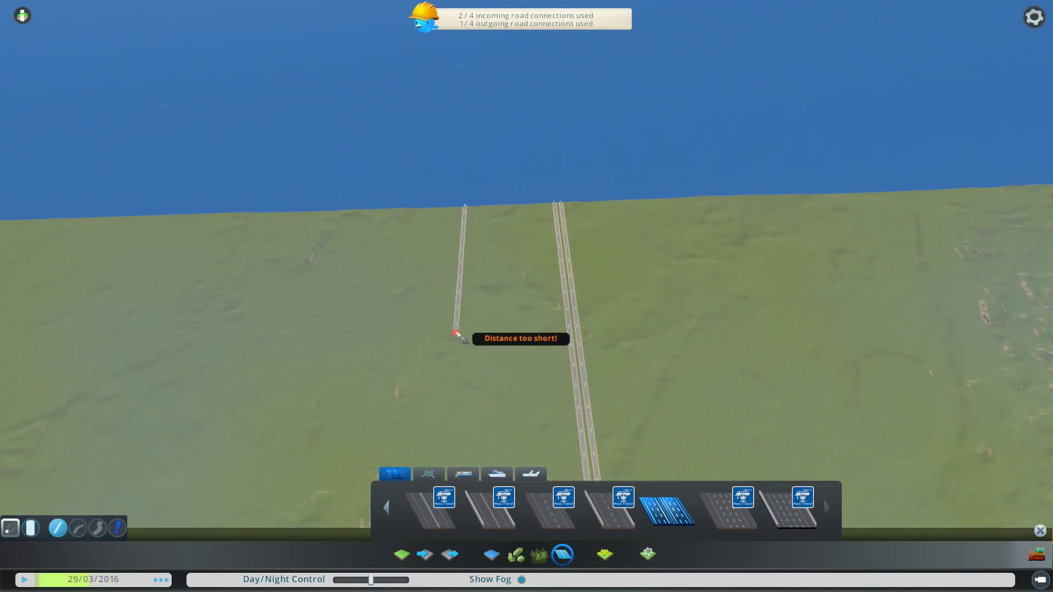
click(458, 334)
Step: Review the checklist of required and recommended map features, including road, train, ship and plane connections
middle_drag(517, 354, 527, 297)
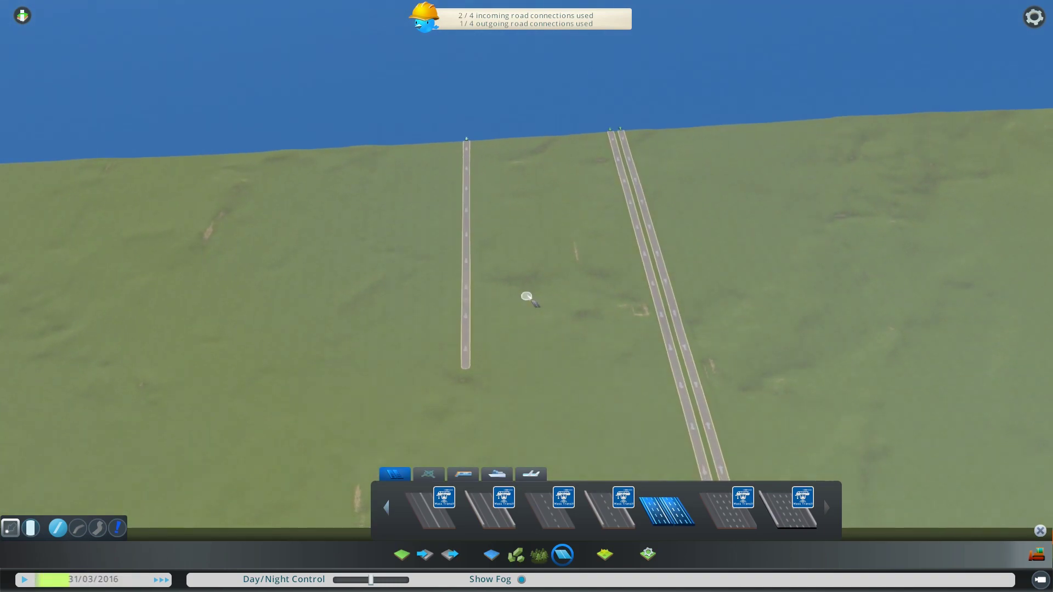
scroll(470, 310, down, 10)
key(s)
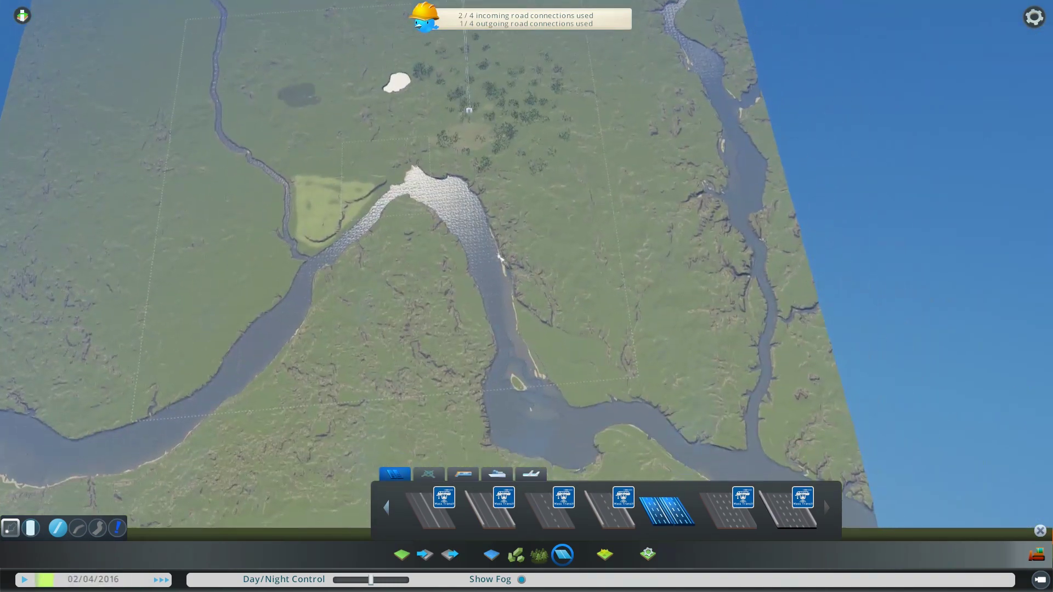
key(w)
scroll(476, 262, up, 10)
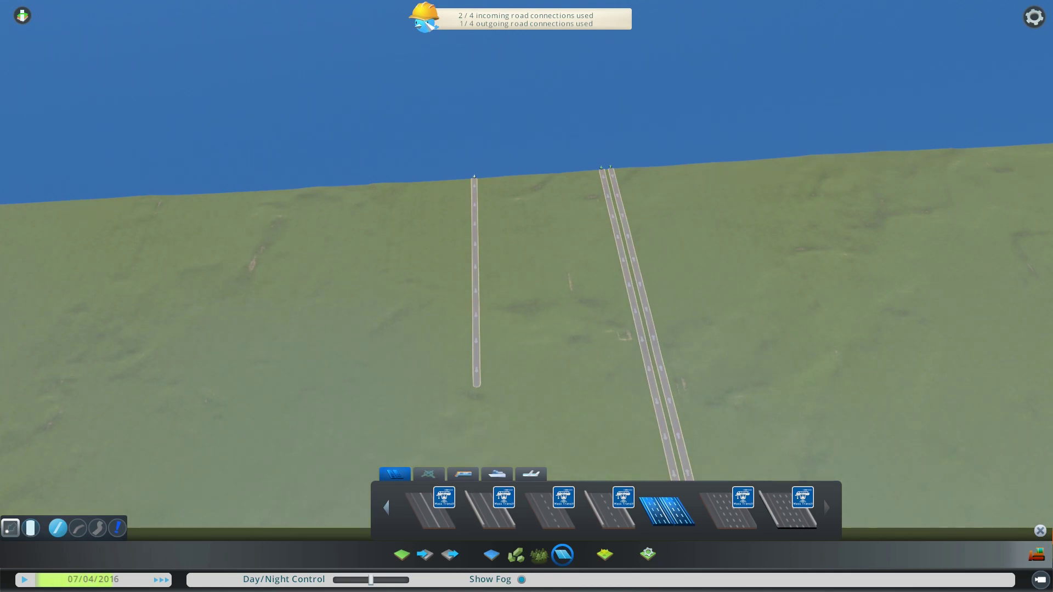
click(424, 18)
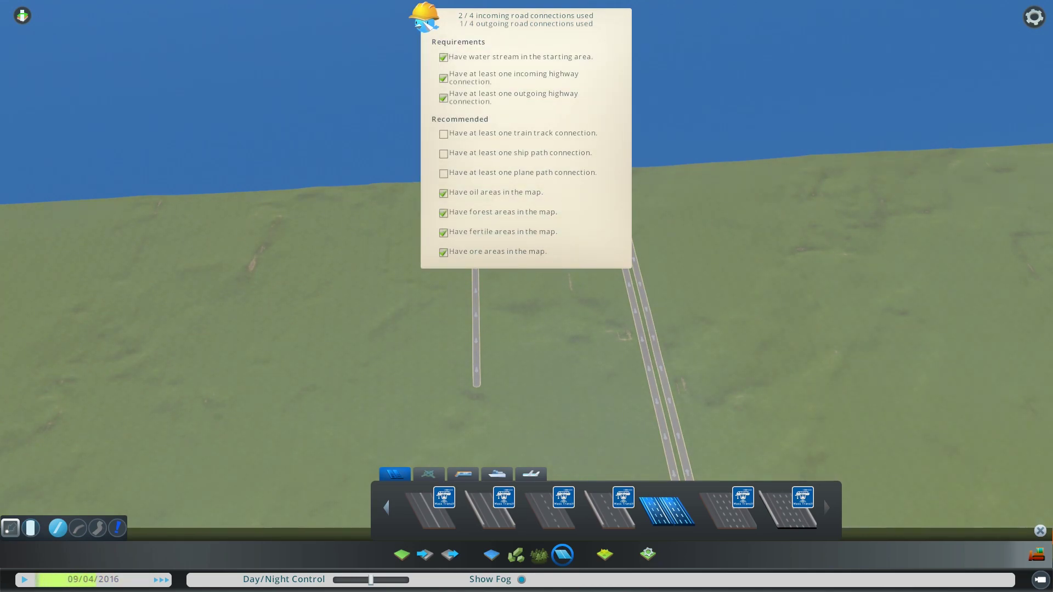
click(426, 20)
scroll(472, 384, up, 2)
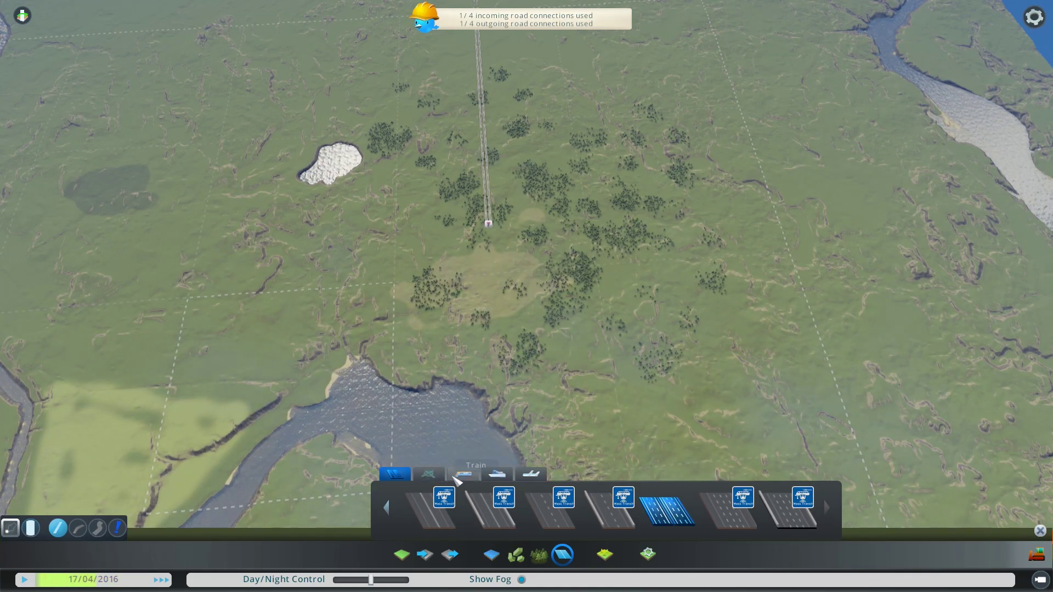
Step: Place the three-way highway interchange in line with the inland ends of the two parallel highways
click(428, 475)
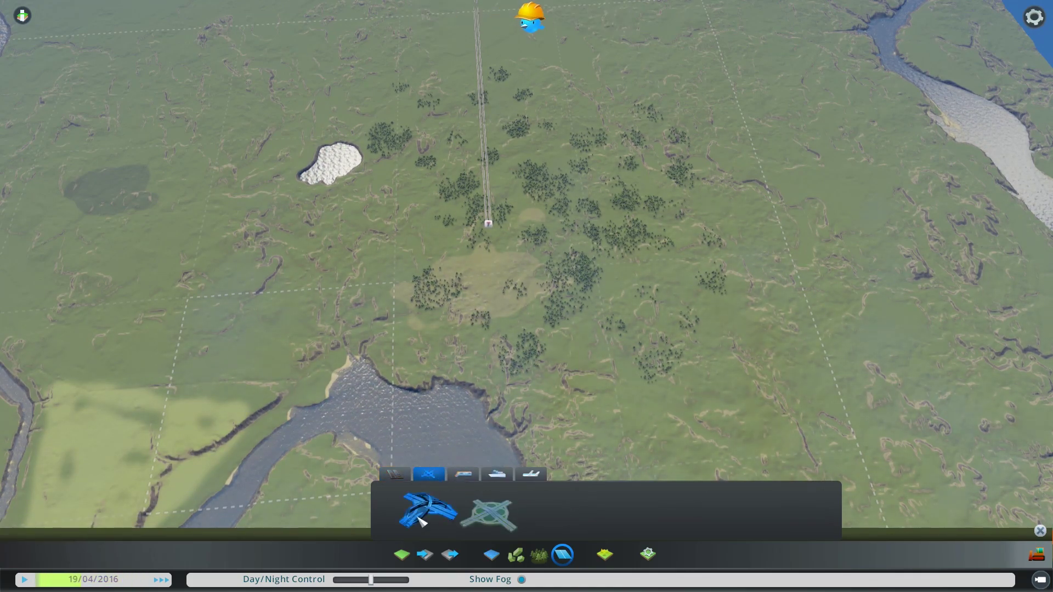
scroll(526, 307, up, 3)
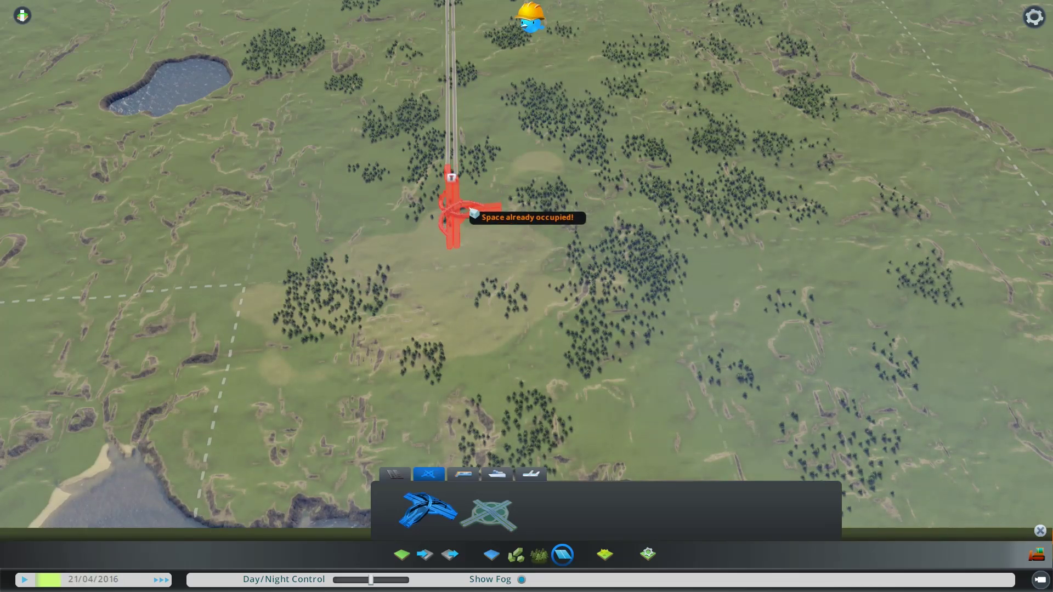
scroll(470, 214, up, 3)
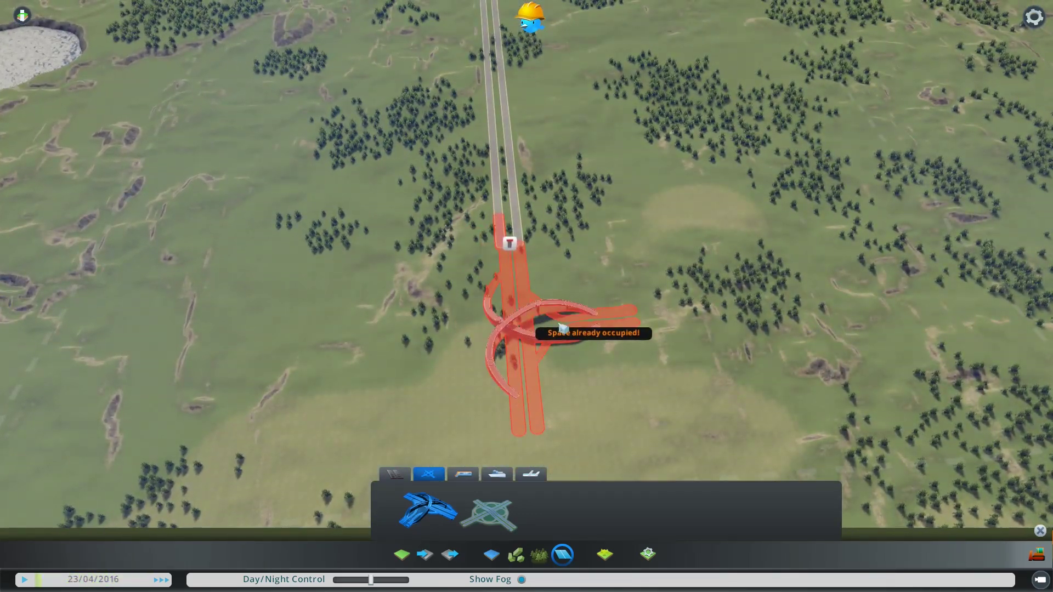
click(563, 328)
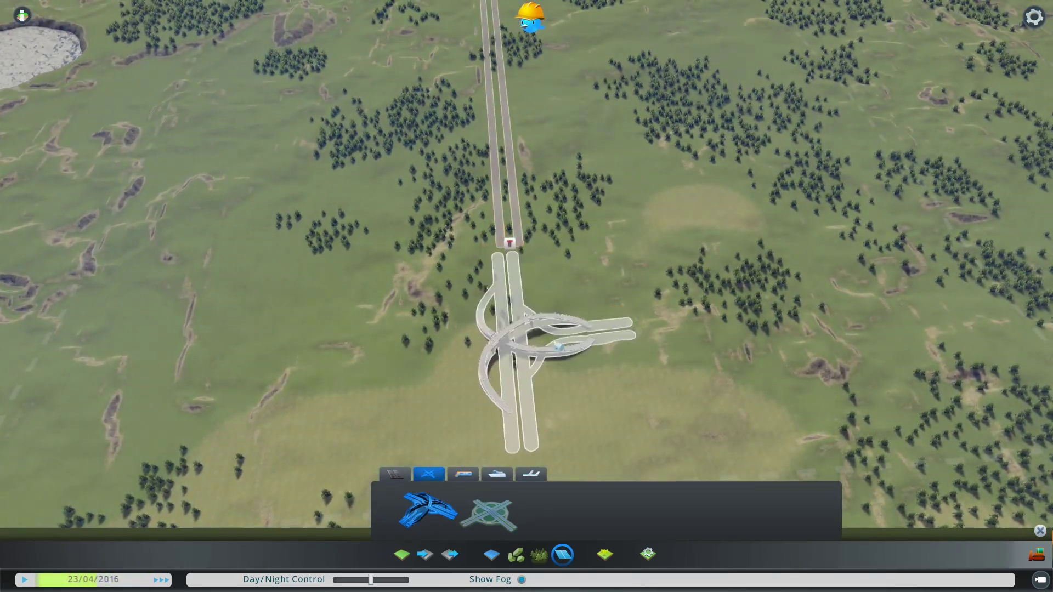
Step: Connect both parallel highways to the interchange with short straight Highway segments
click(395, 473)
scroll(507, 228, up, 3)
click(511, 203)
click(475, 203)
click(478, 234)
Step: Examine the connected interchange and its open road ends at the resource area beside the tree clumps
scroll(483, 241, down, 5)
key(s)
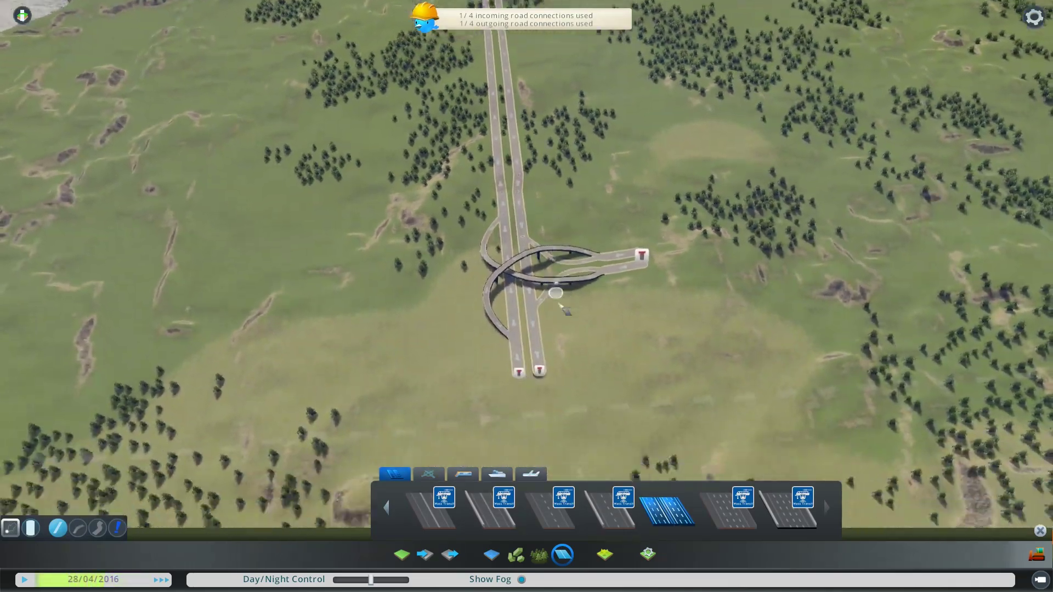
scroll(558, 304, down, 5)
scroll(543, 310, up, 3)
key(d)
scroll(466, 340, down, 2)
key(a)
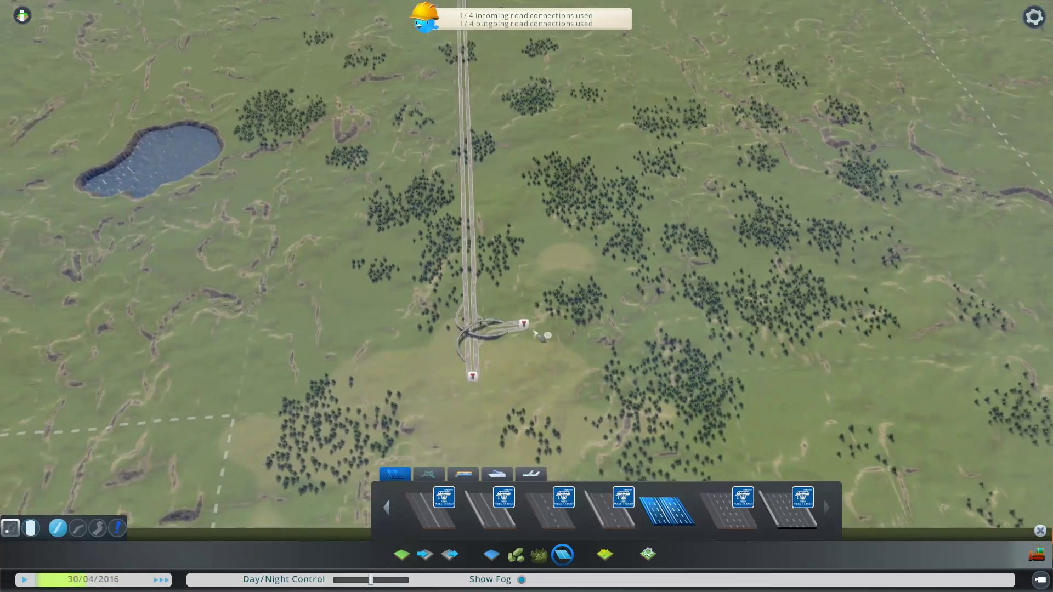
middle_drag(534, 333, 519, 329)
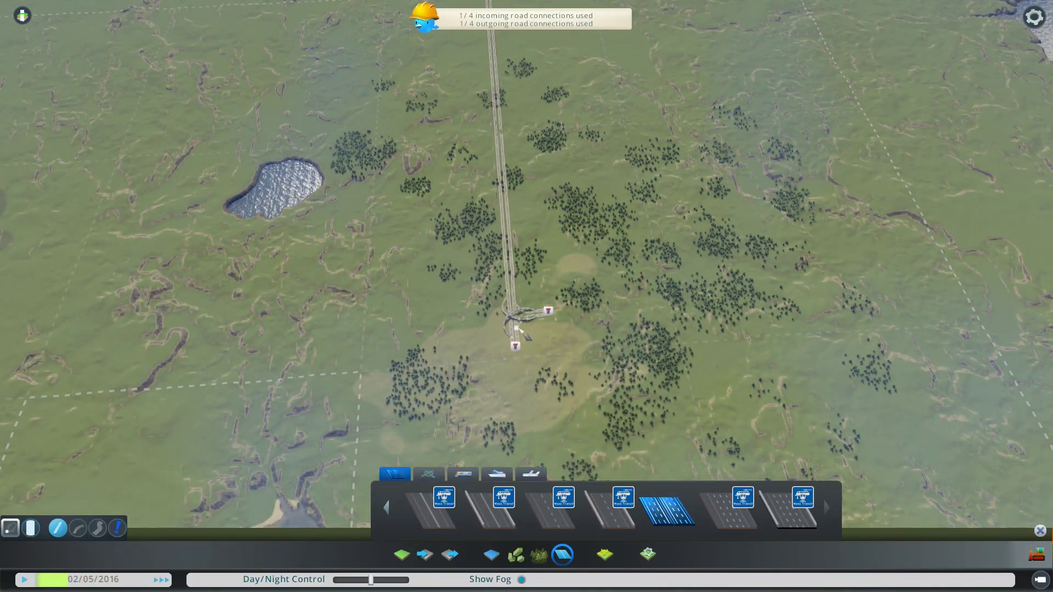
Step: Build a straight two-way train track inland from the map edge, between the highway pair and the forked river
click(463, 474)
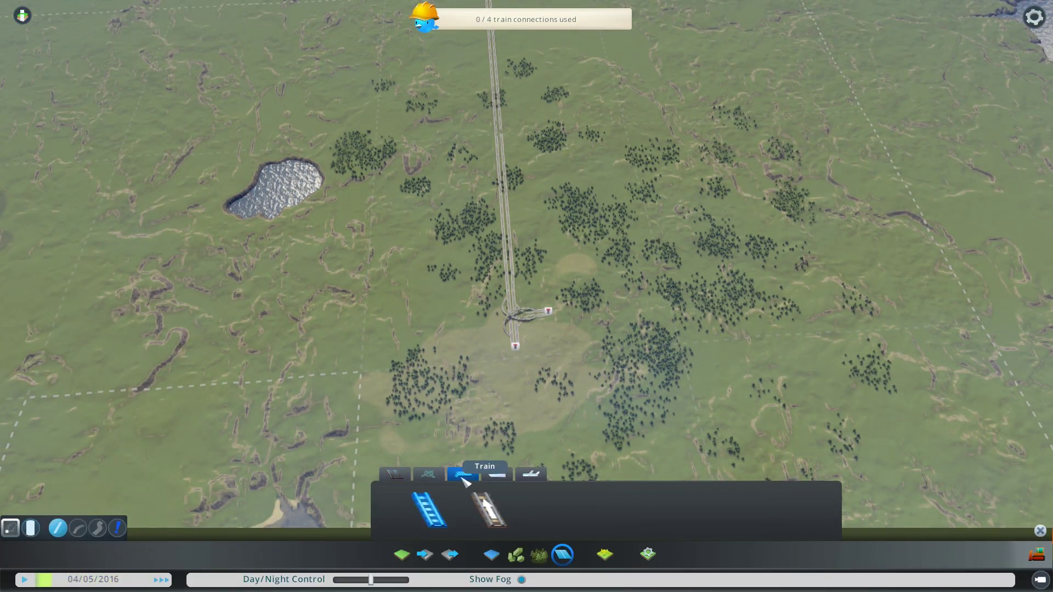
scroll(570, 404, down, 5)
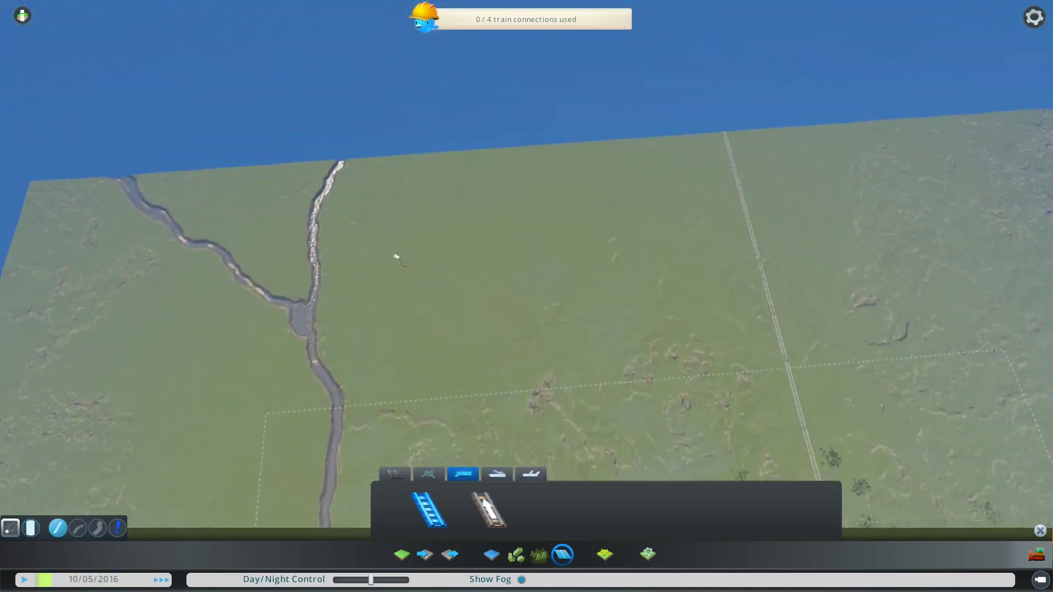
key(w)
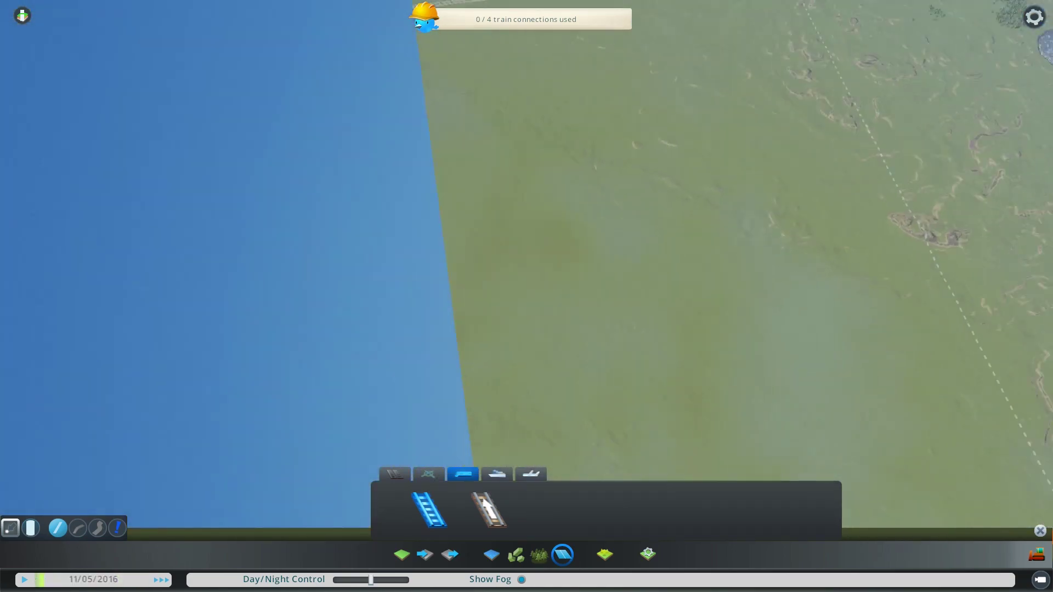
middle_drag(329, 458, 436, 458)
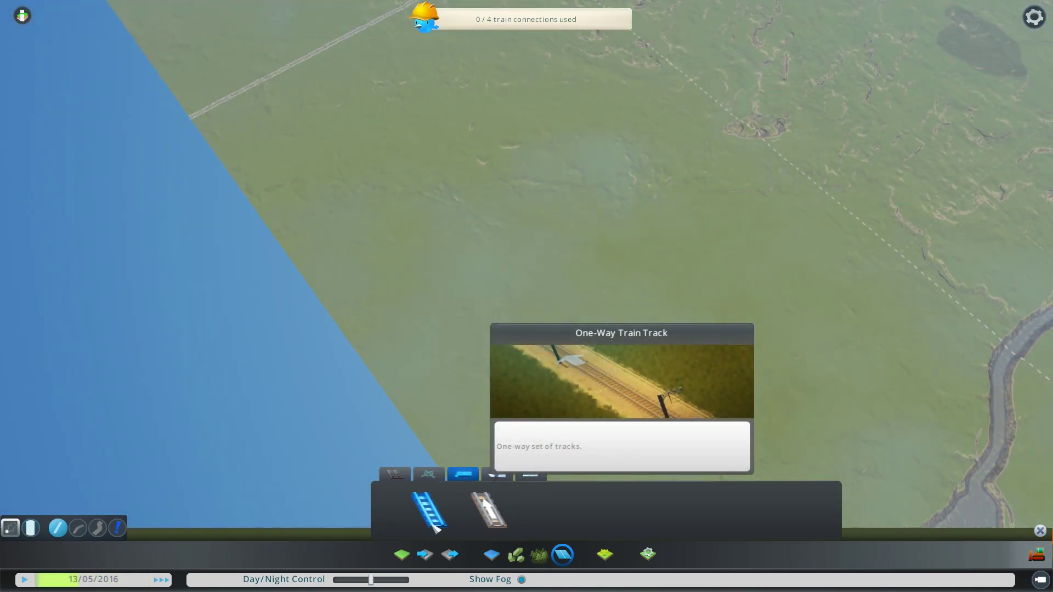
click(488, 509)
key(e)
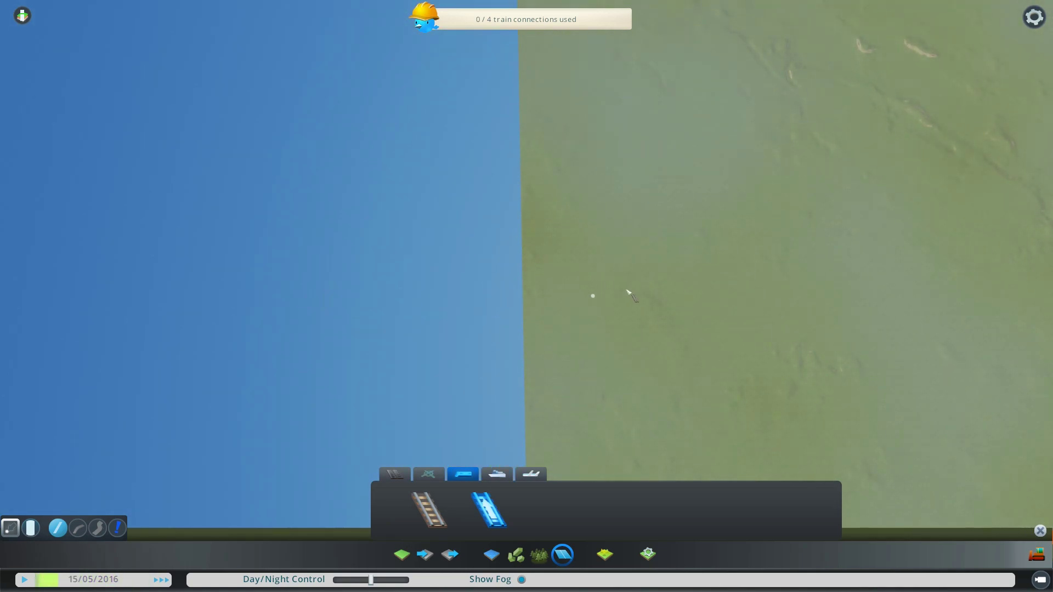
click(428, 510)
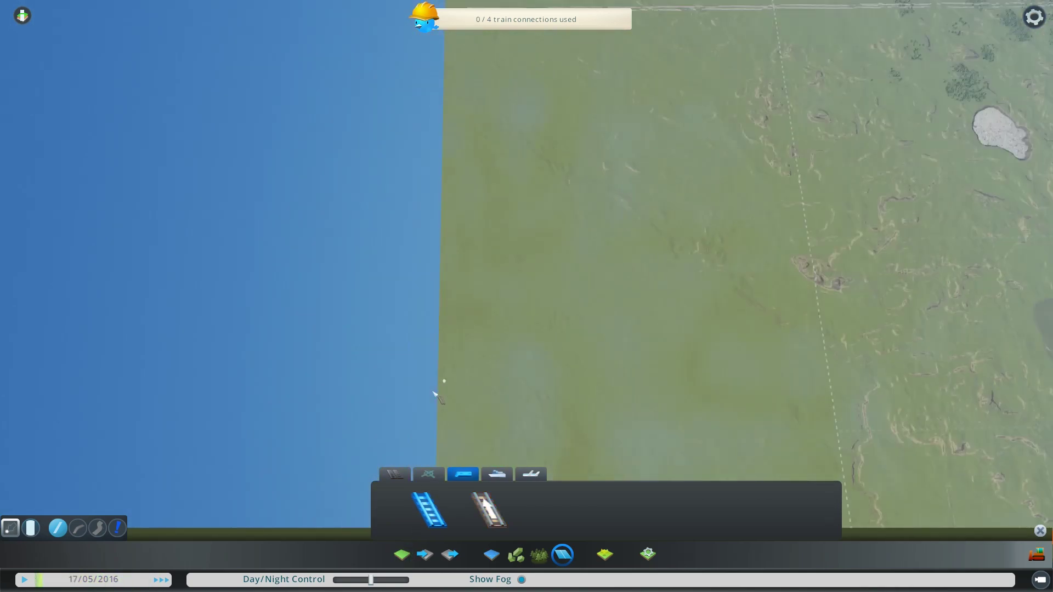
middle_drag(433, 392, 521, 299)
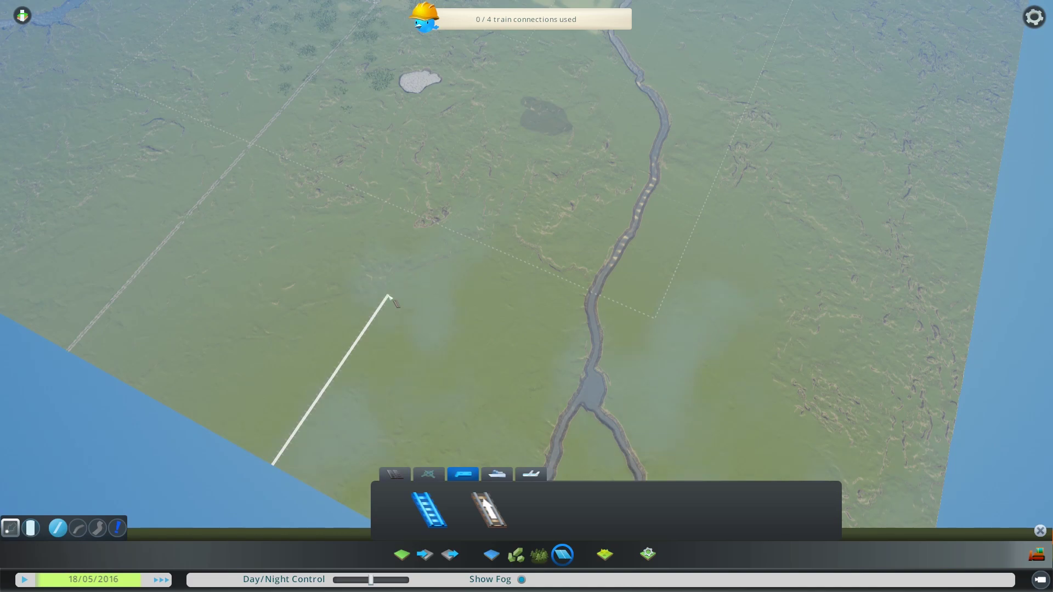
click(388, 297)
Step: Extend the train track farther inland in freeform mode, curving it across the dashed area boundary between the highways and the river
key(w)
key(s)
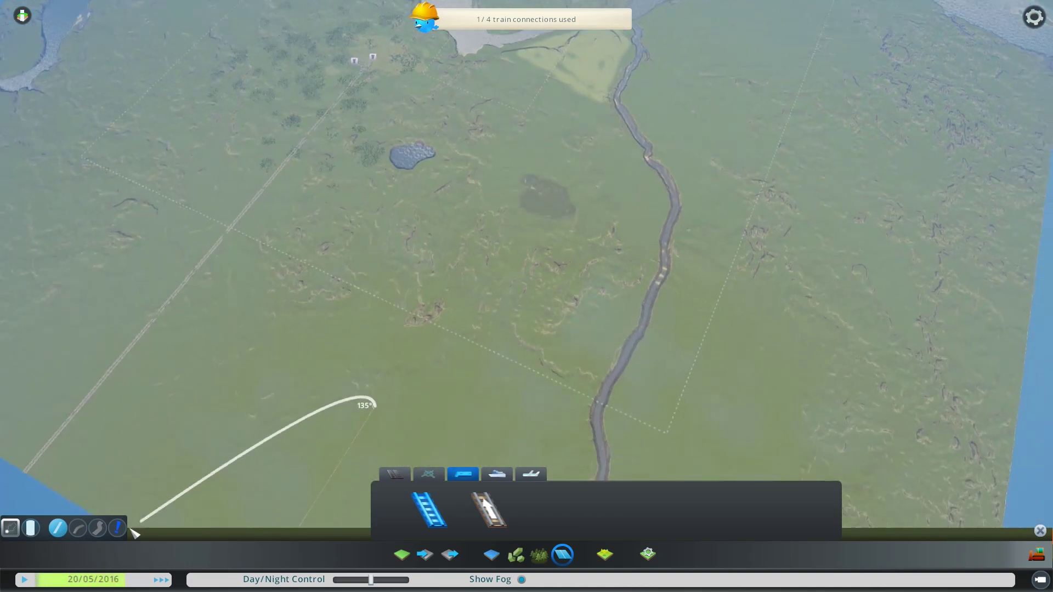
click(97, 528)
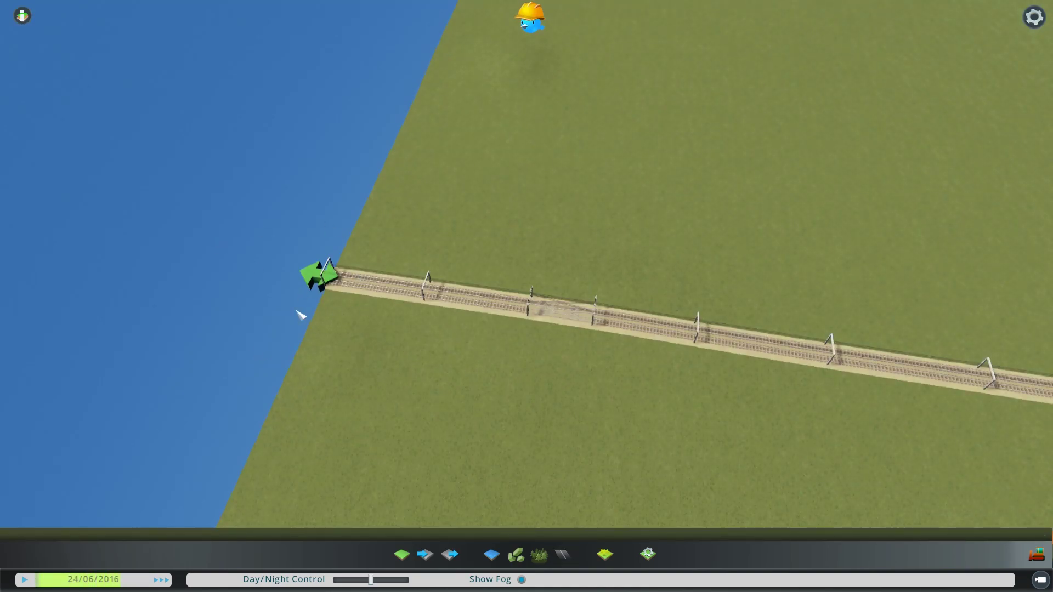
scroll(446, 317, down, 5)
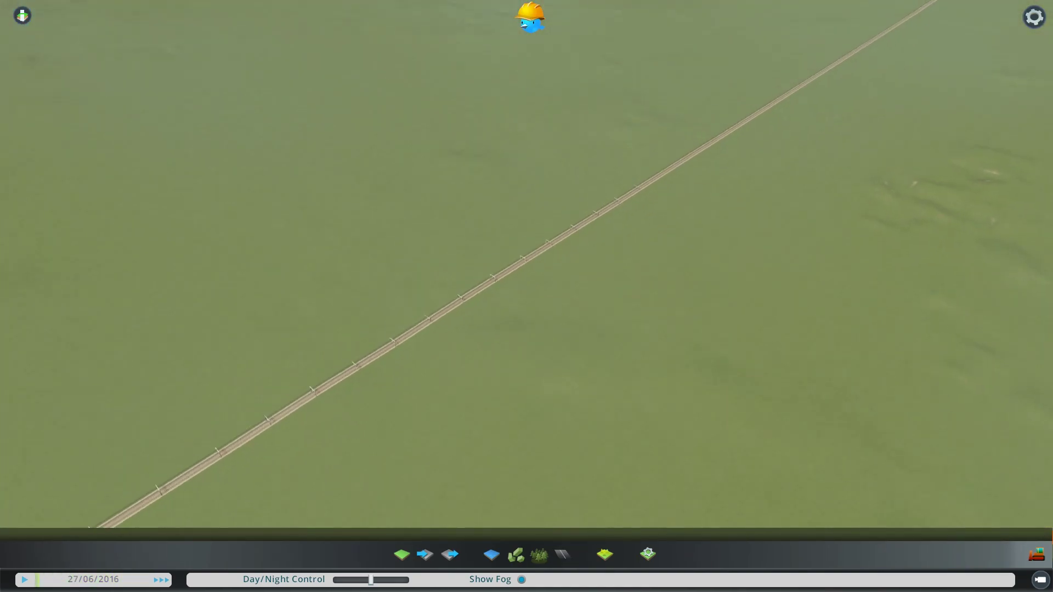
middle_drag(526, 296, 513, 296)
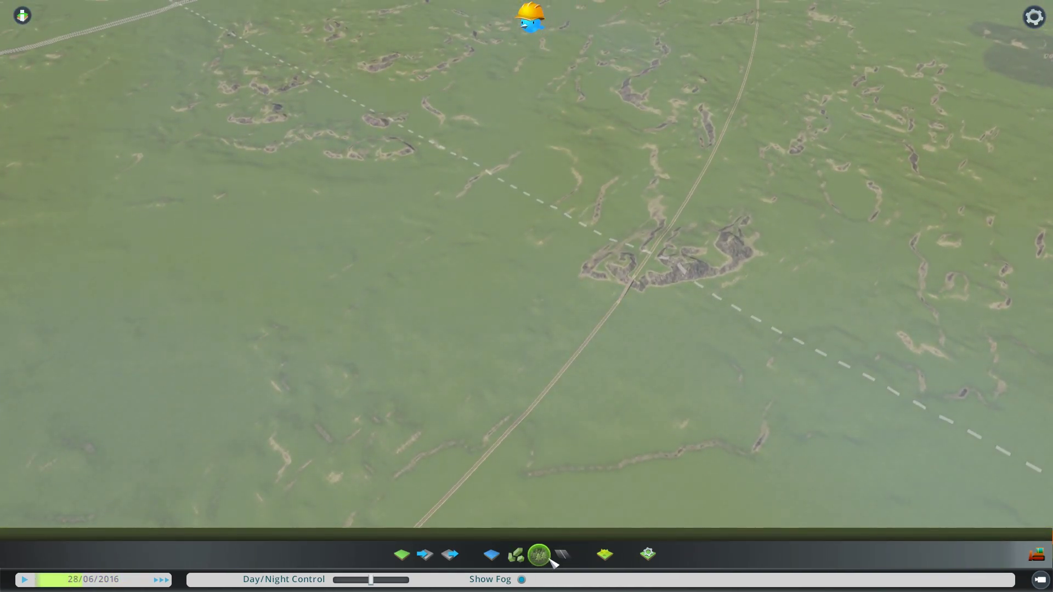
Step: Choose the two-way train track for building again, keeping the freeform mode
click(562, 554)
click(462, 475)
click(425, 517)
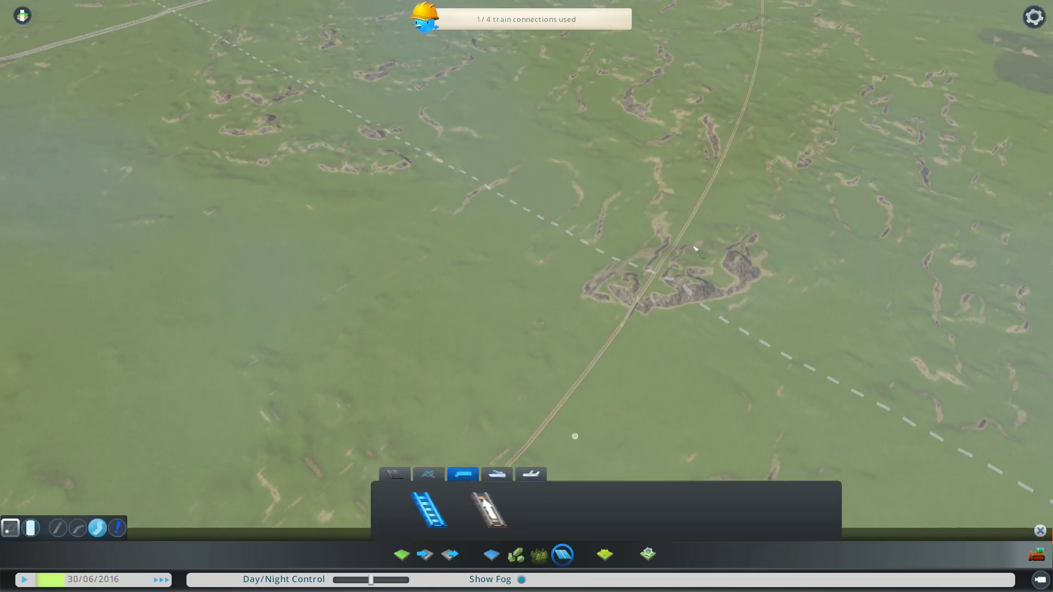
scroll(574, 435, down, 5)
key(w)
key(w)
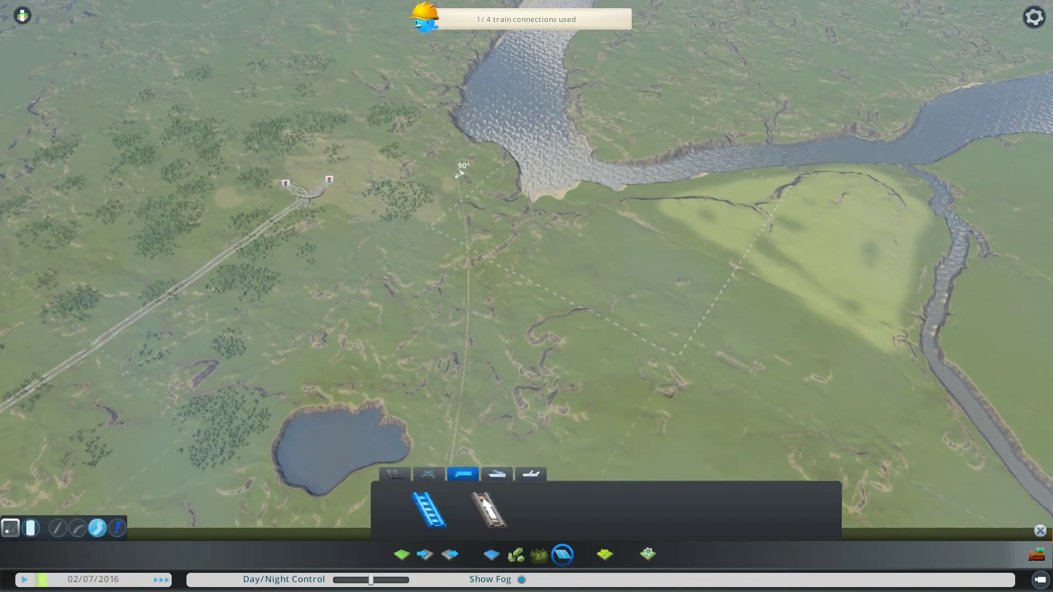
key(s)
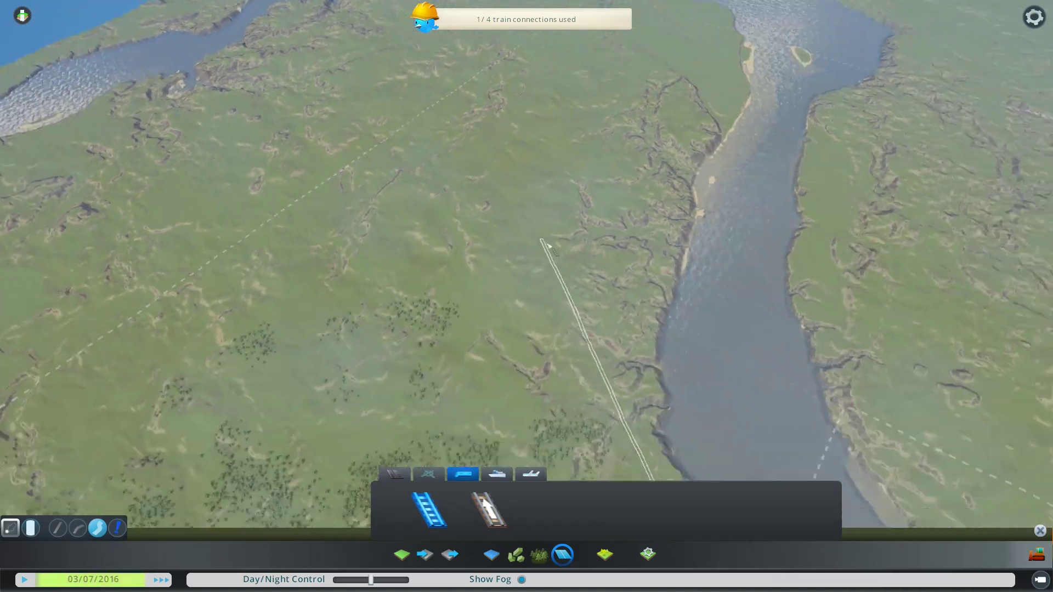
key(w)
key(s)
key(s)
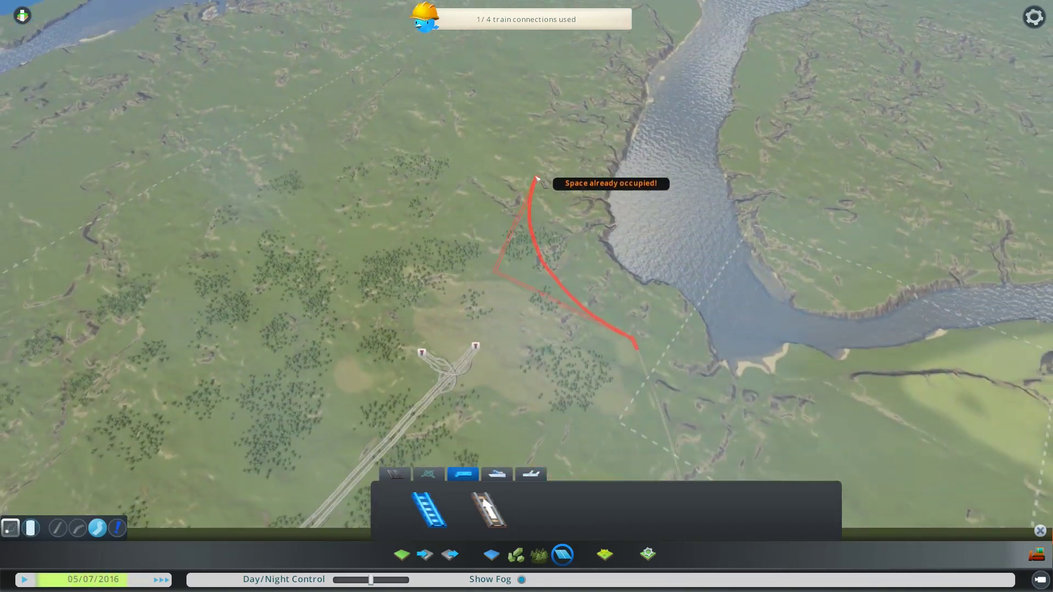
right_click(540, 233)
Step: Extend the train track from its open end in freeform curves past the river bend and on to the opposite map edge
key(d)
scroll(524, 256, up, 5)
click(360, 405)
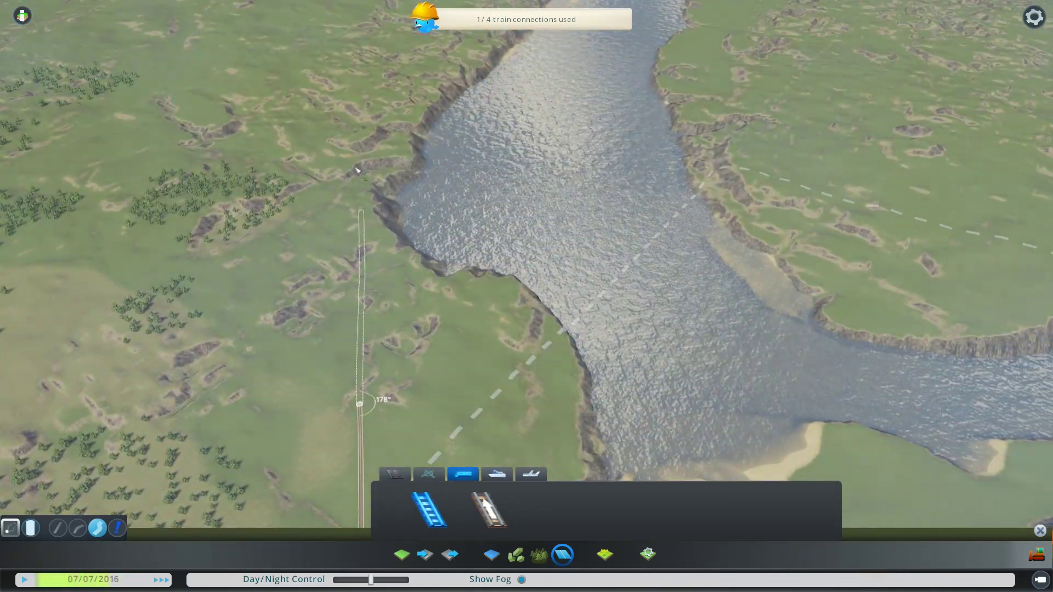
key(w)
key(a)
scroll(520, 193, down, 3)
key(w)
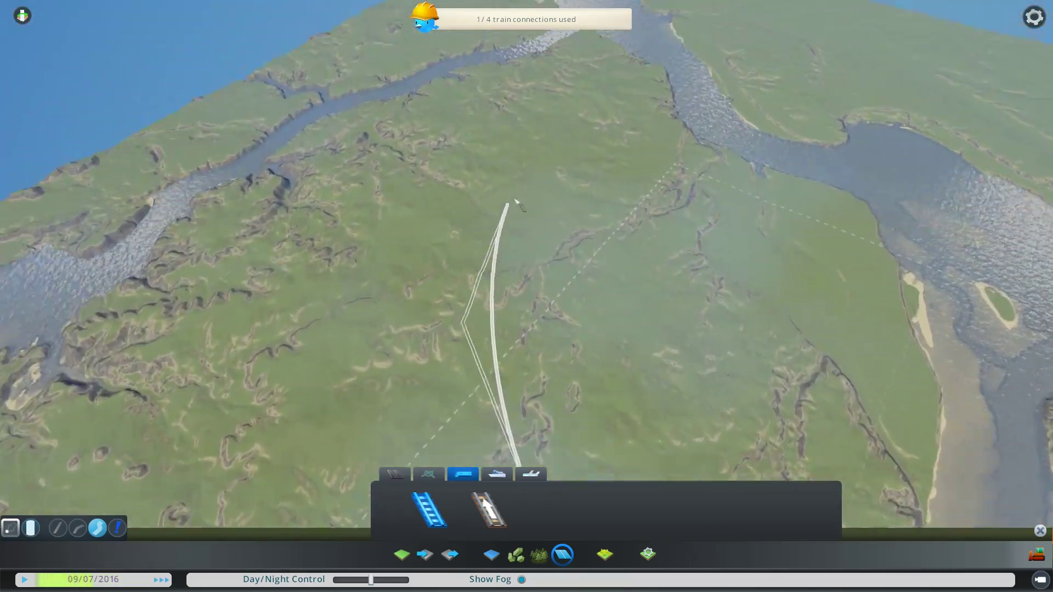
click(497, 291)
click(495, 144)
key(w)
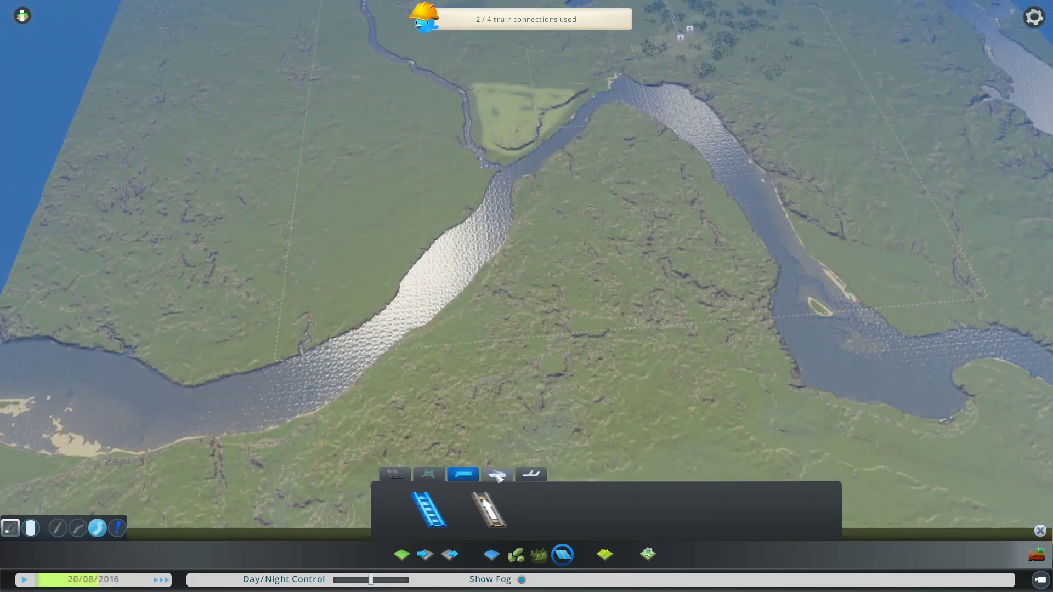
Step: Start a ship path where the wide river meets the map edge and curve it along the middle of the channel
click(497, 474)
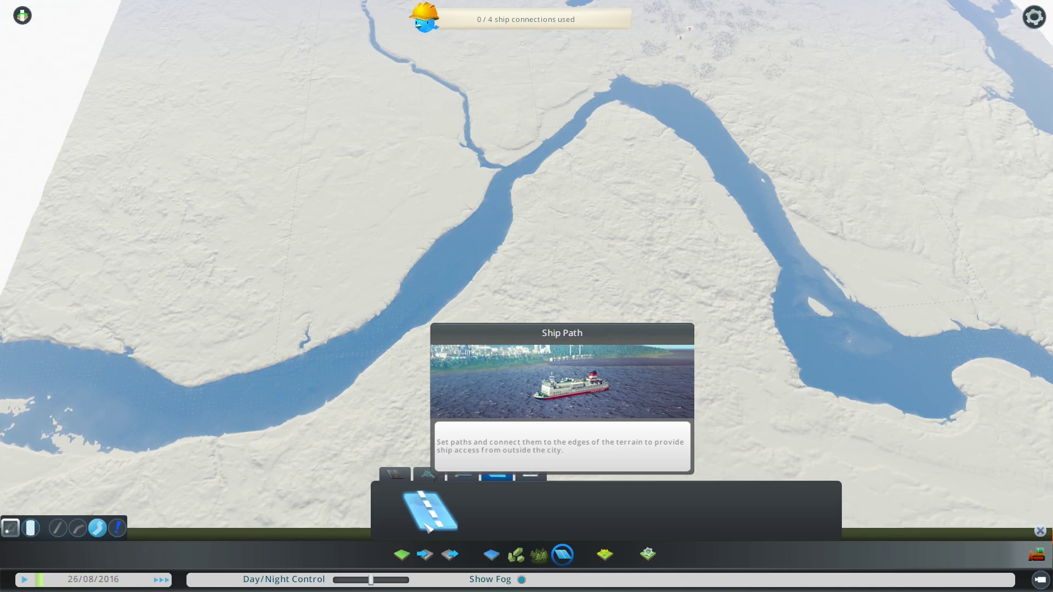
key(a)
scroll(275, 460, up, 4)
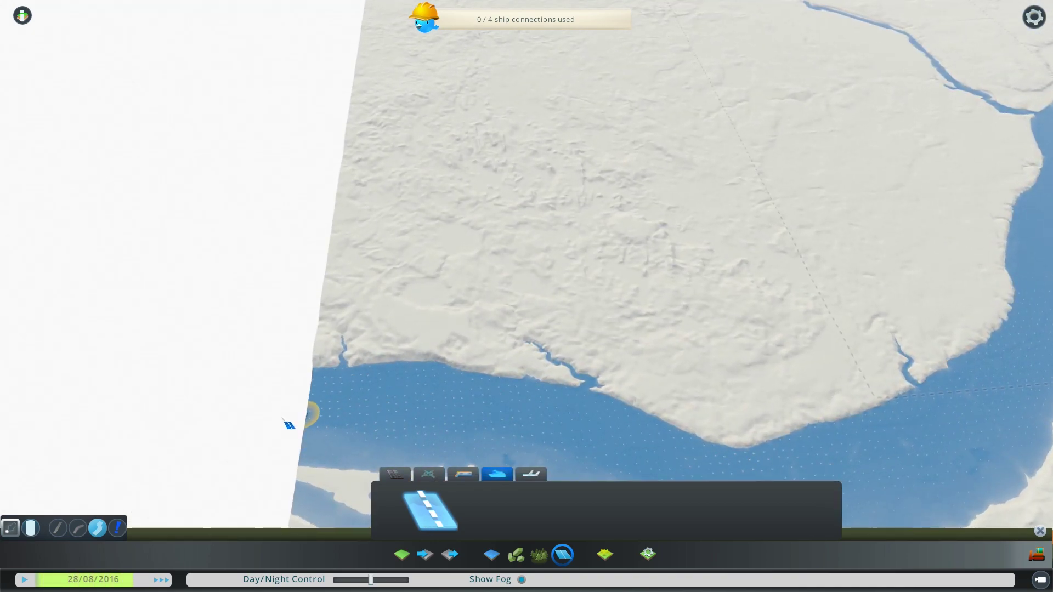
click(305, 416)
scroll(543, 422, down, 5)
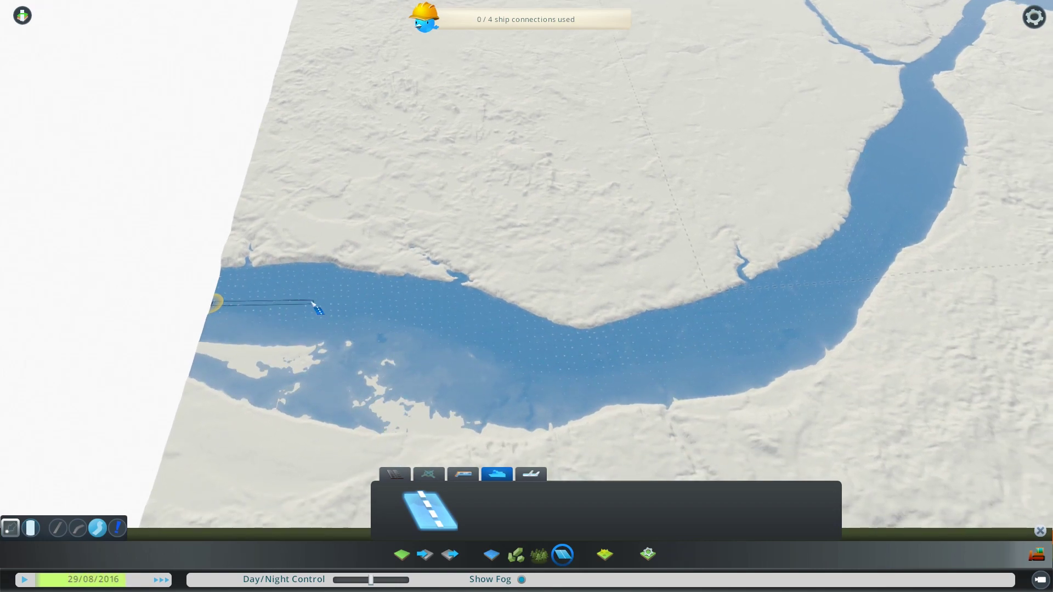
click(498, 350)
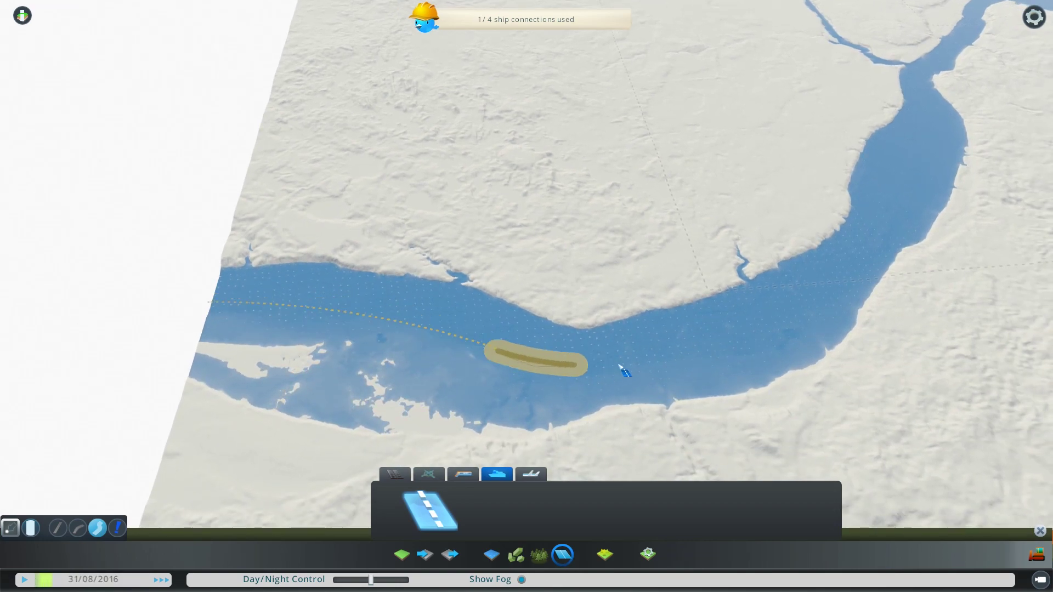
click(732, 345)
Step: Continue the ship path upriver past the tributary mouth and through the narrow reach to the sharp river bend
key(w)
key(d)
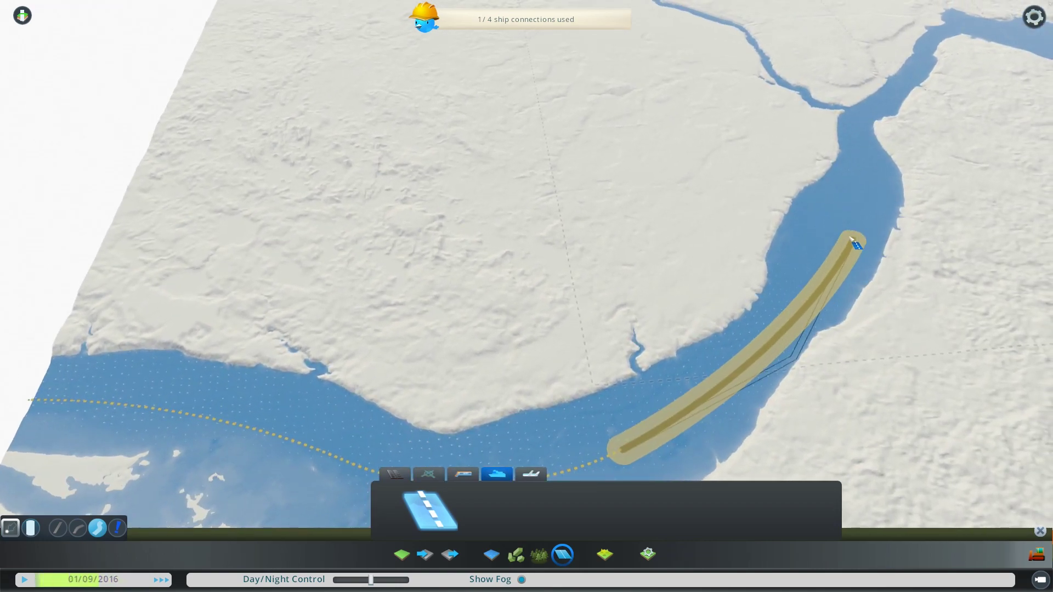
click(852, 240)
key(w)
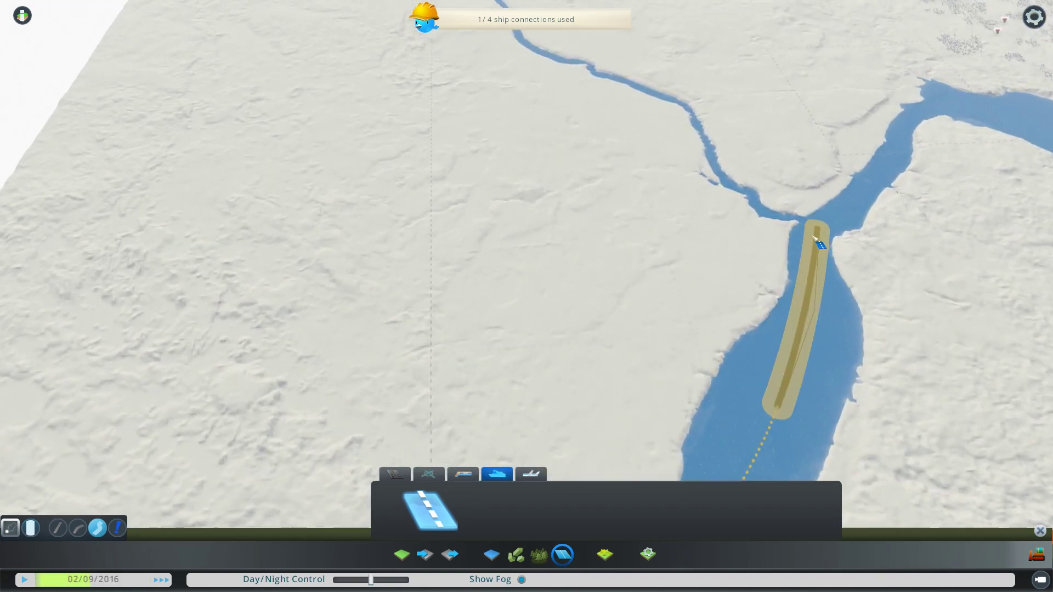
key(w)
key(d)
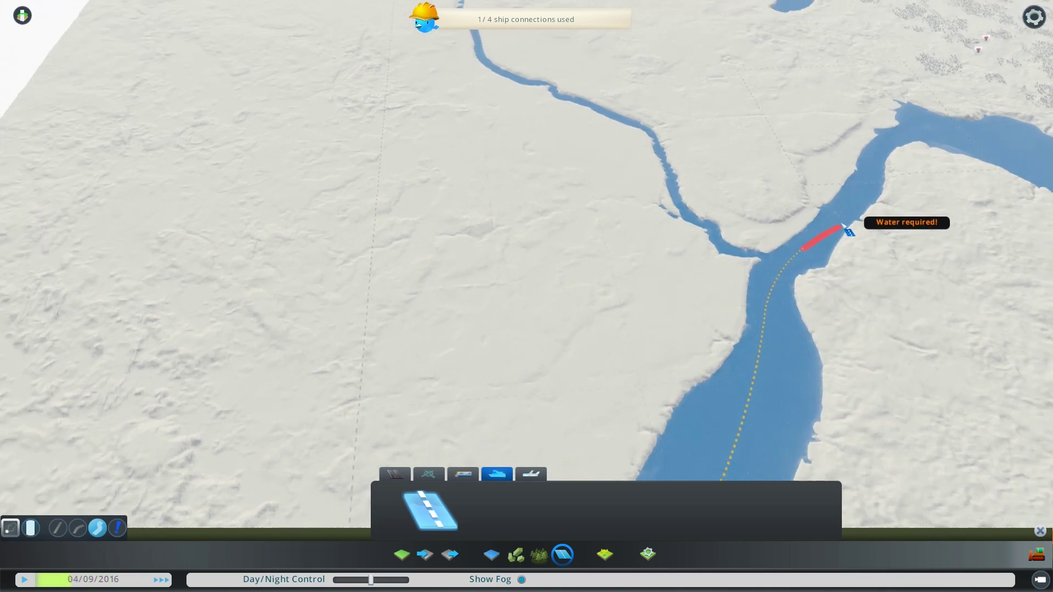
click(807, 273)
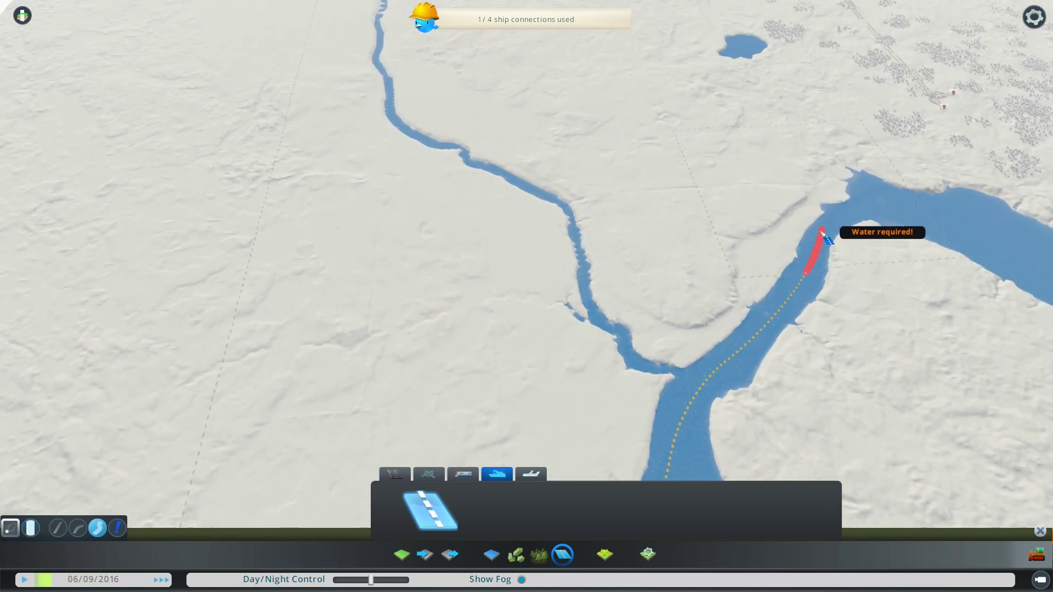
click(816, 244)
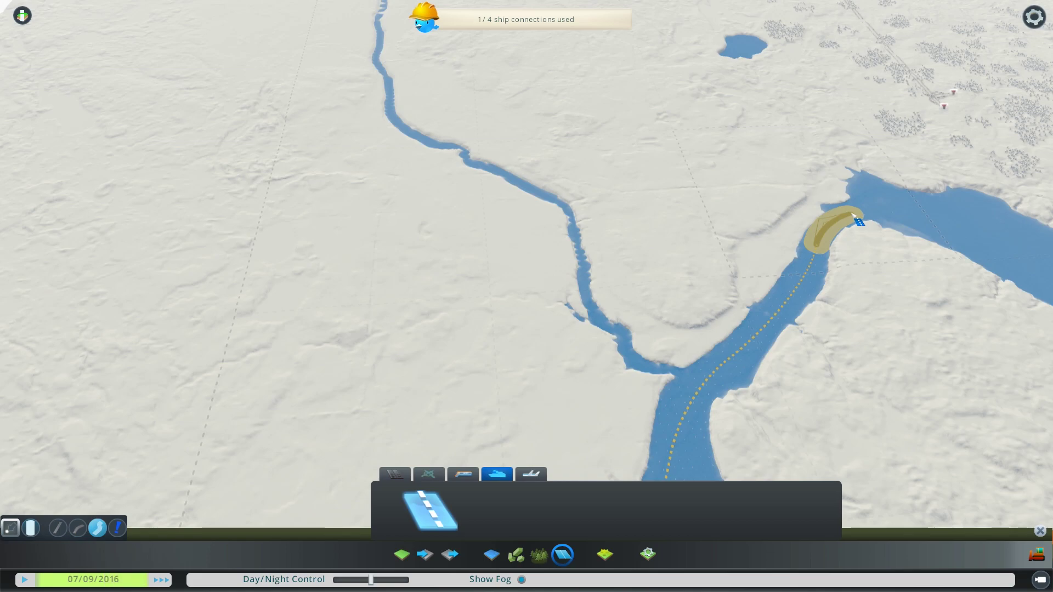
click(852, 214)
Step: Carry the ship path around the bend and past the small island, following the river to its outlet at the far map edge
key(d)
click(701, 258)
key(s)
key(d)
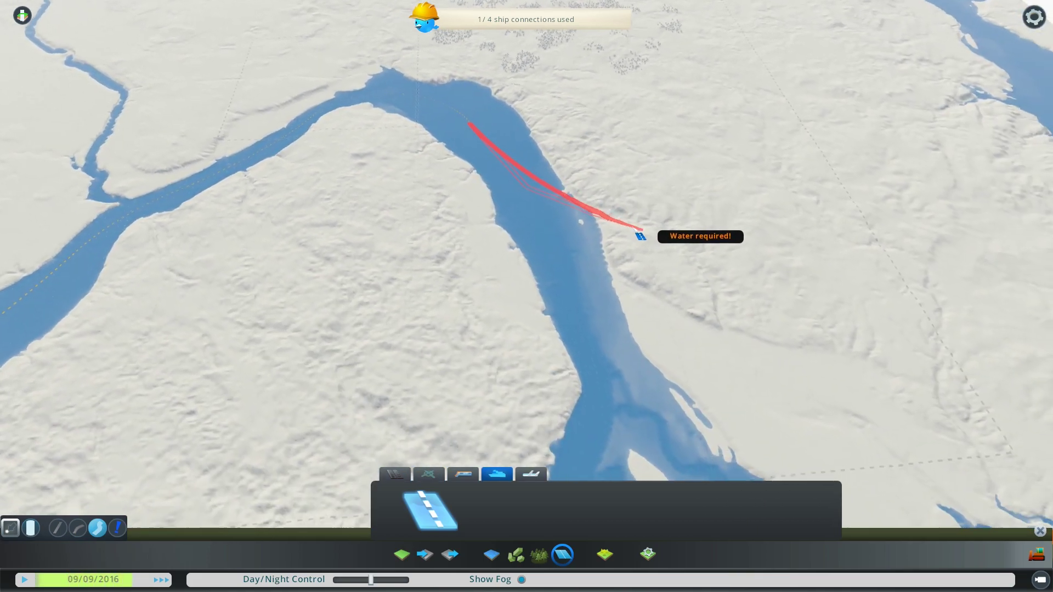
click(531, 202)
key(s)
key(d)
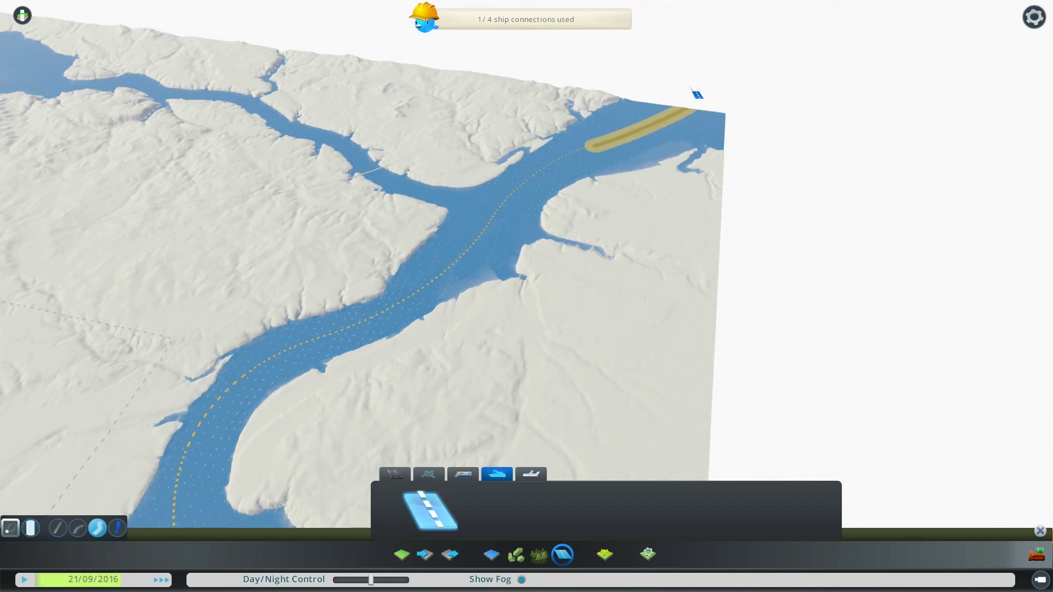
click(693, 92)
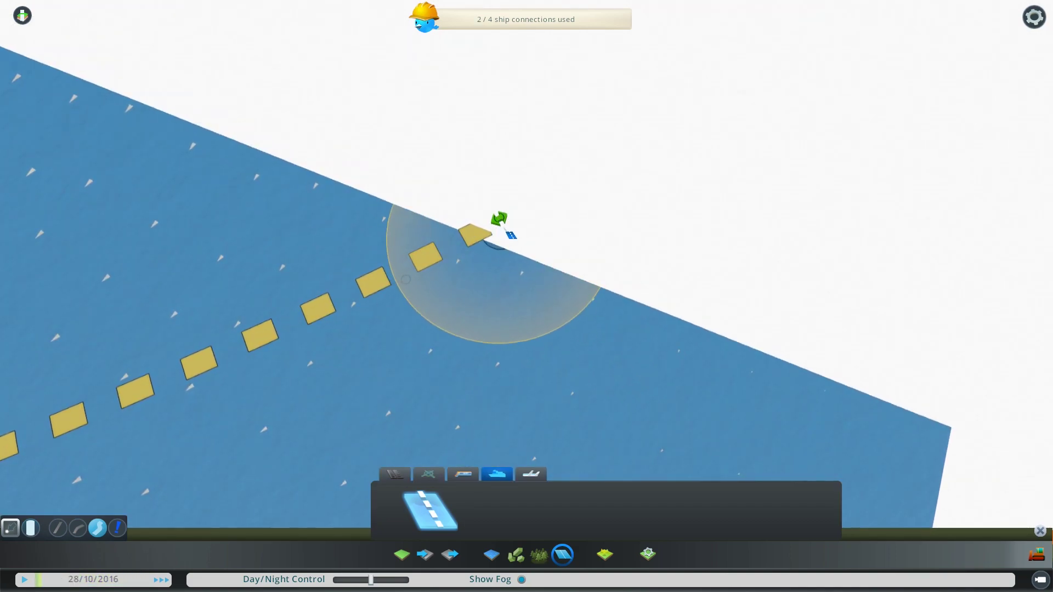
scroll(502, 220, up, 3)
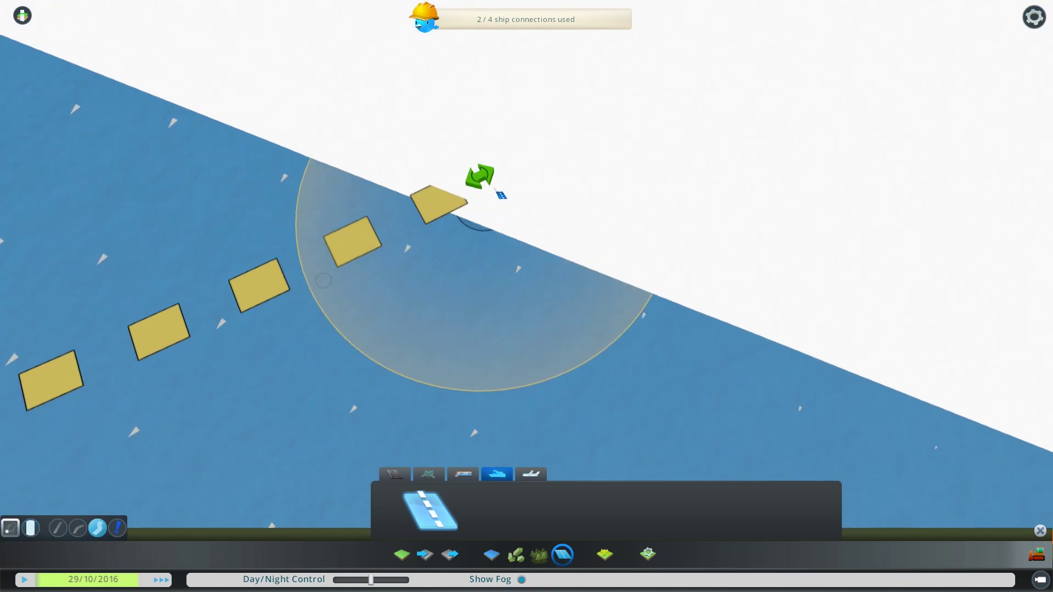
scroll(509, 164, down, 3)
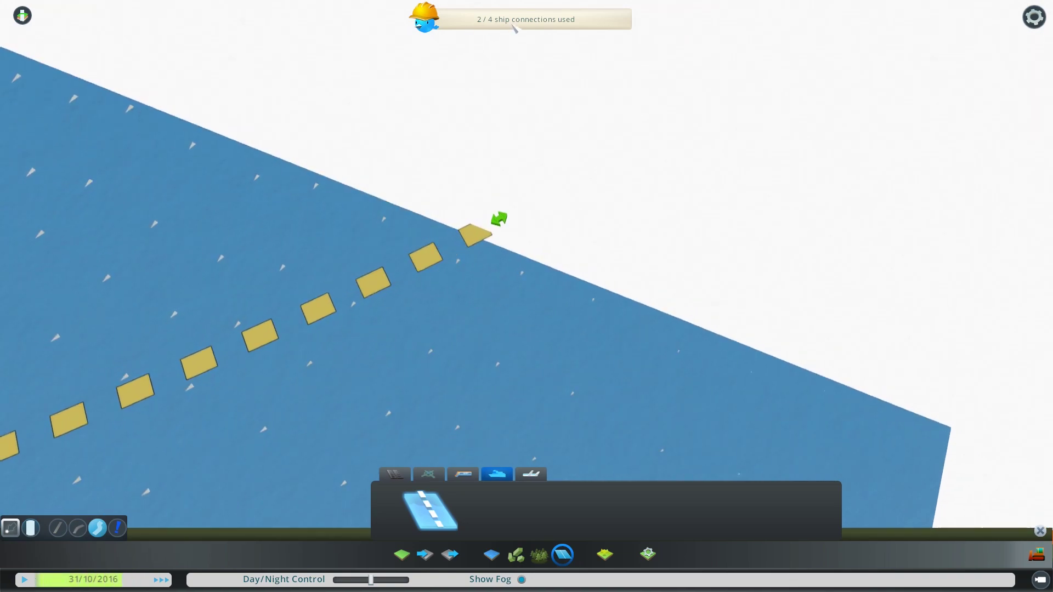
scroll(503, 251, down, 6)
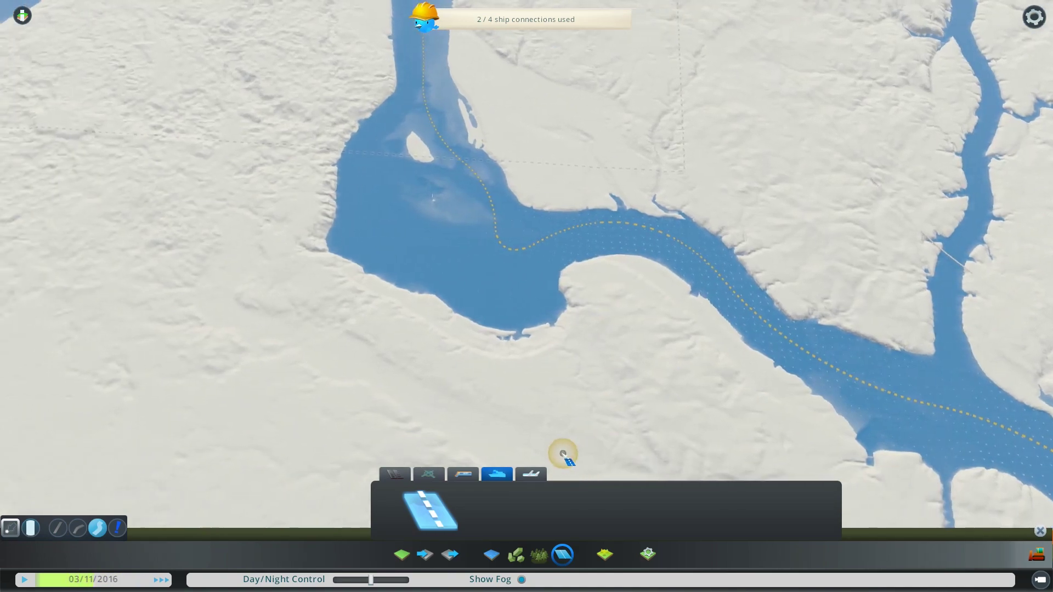
scroll(564, 454, down, 5)
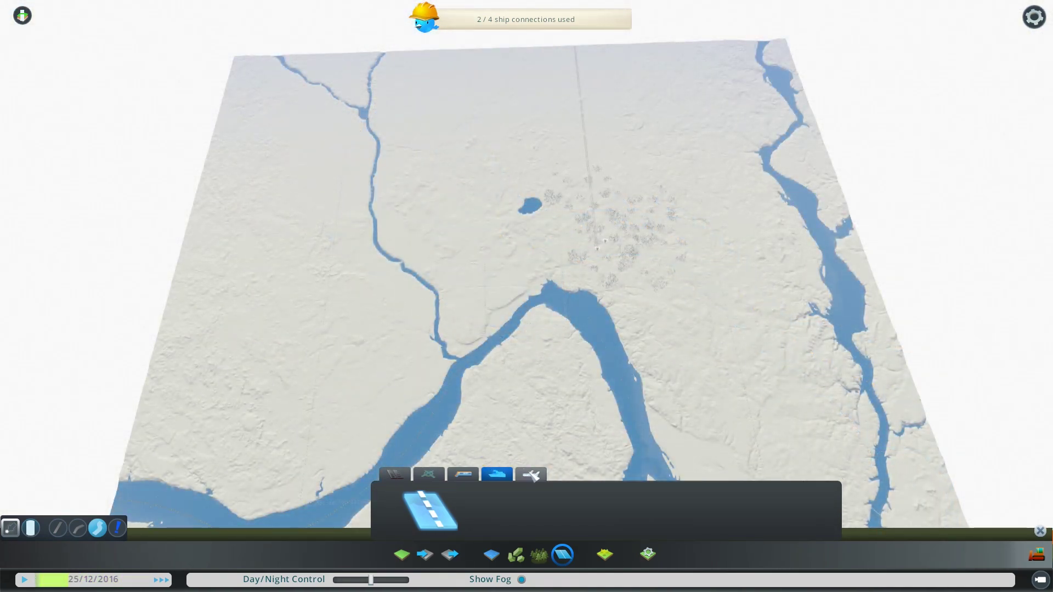
Step: Build a curved airplane path across the whole map, from one side edge over the river bend to the opposite edge
click(532, 474)
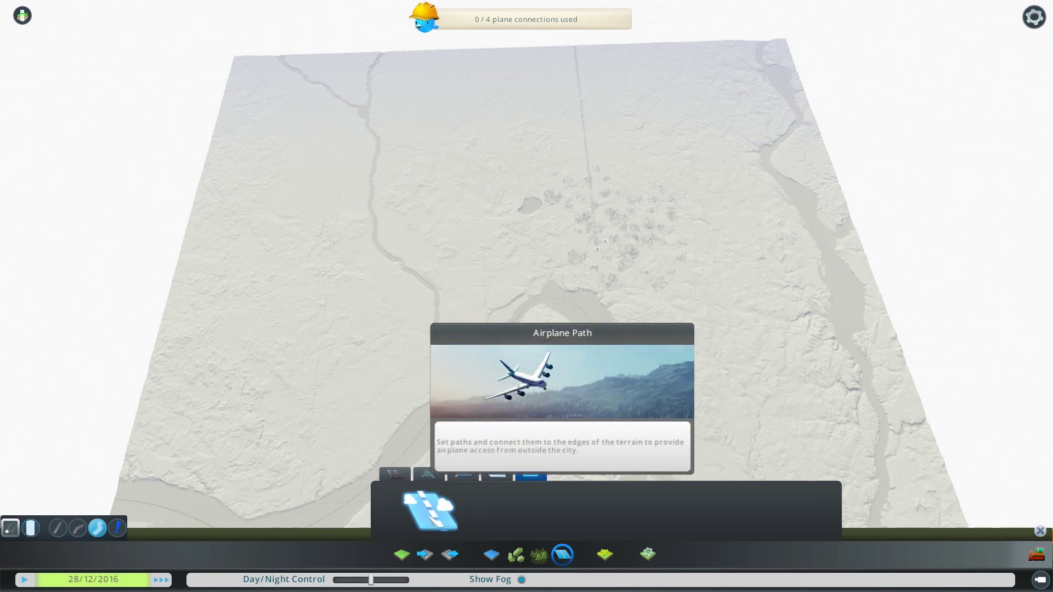
middle_drag(257, 325, 531, 301)
key(w)
key(a)
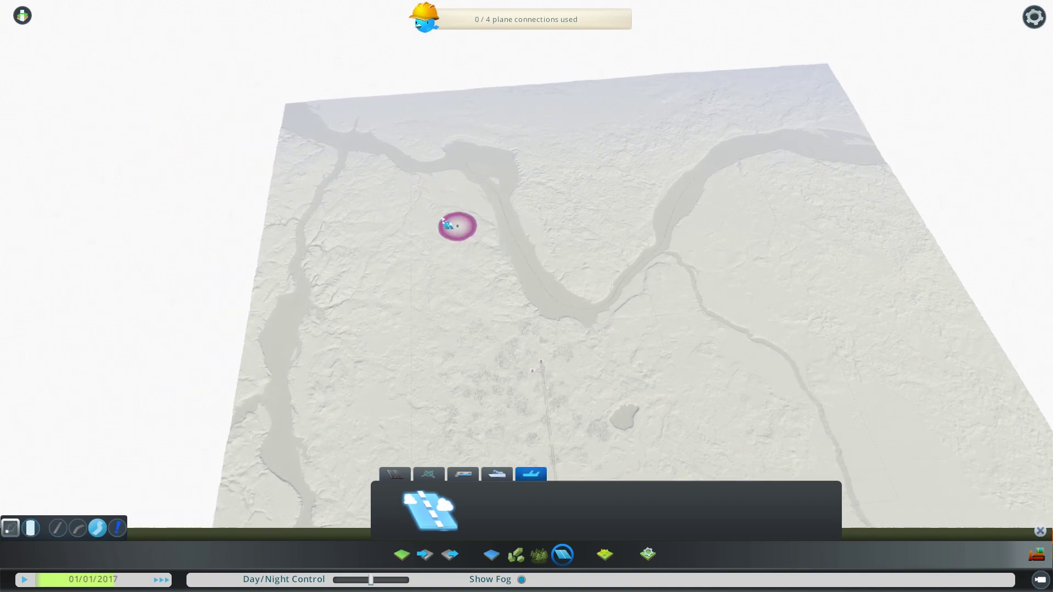
key(d)
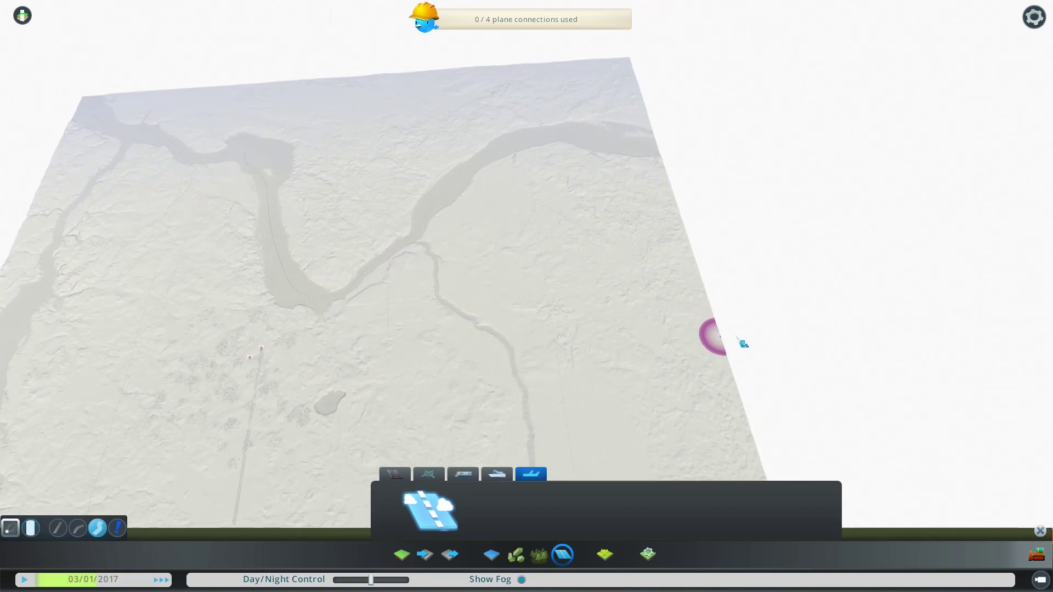
click(461, 351)
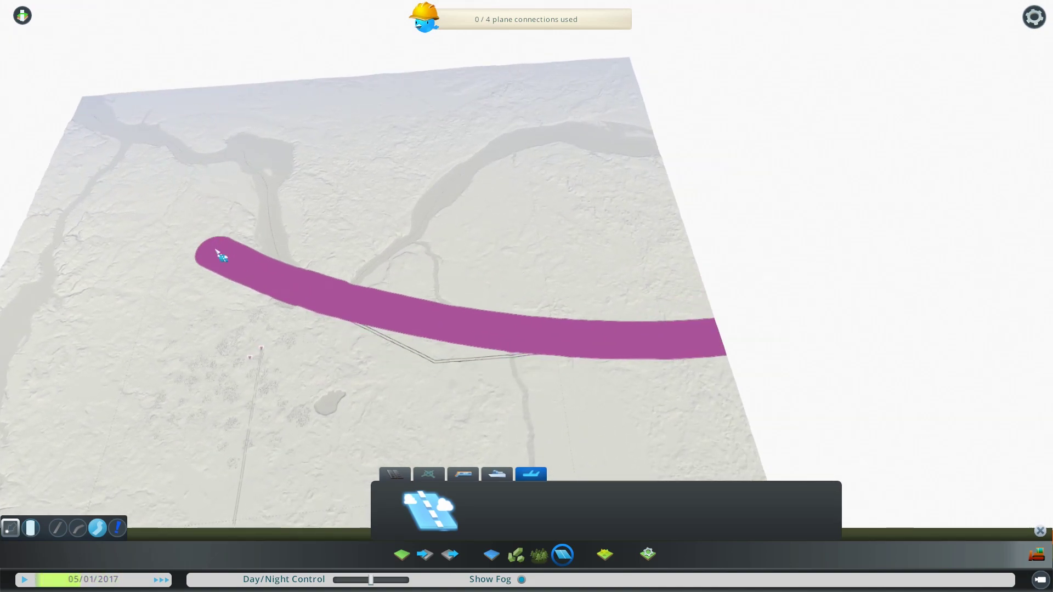
click(27, 212)
Step: Examine the airplane path and its connection at the map edge
key(a)
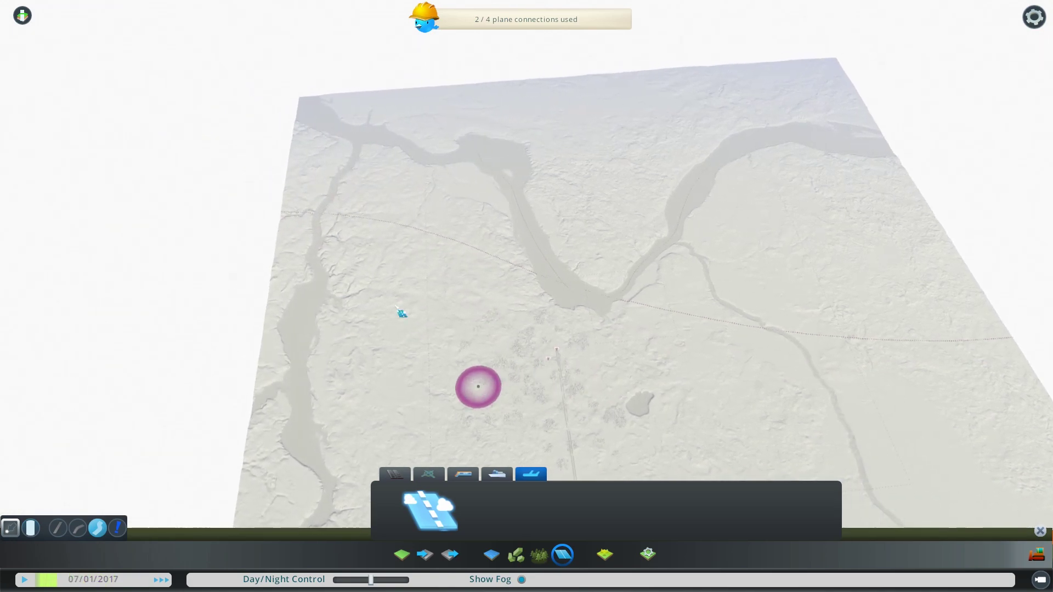
middle_drag(396, 306, 526, 296)
key(d)
key(w)
scroll(528, 328, up, 10)
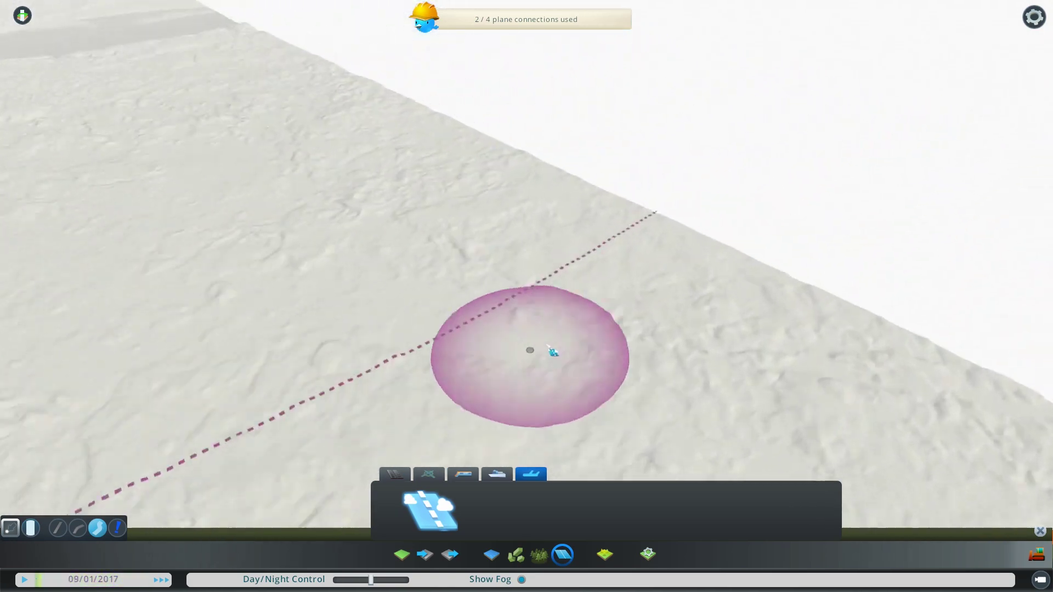
middle_drag(550, 351, 527, 304)
scroll(570, 350, down, 10)
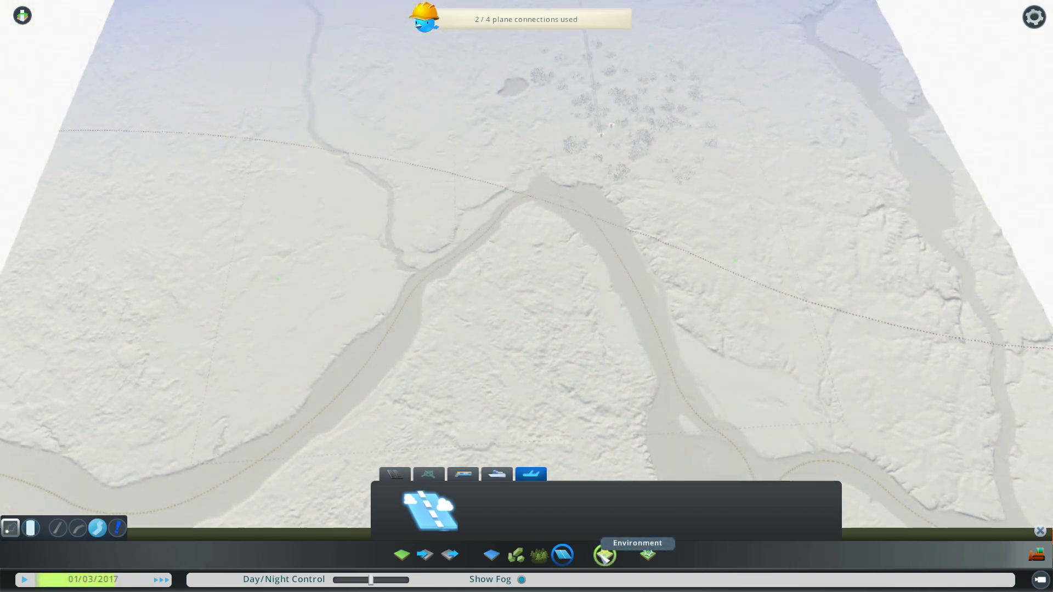
Step: Look through the environment prop categories, including the rocks, without placing any props
click(605, 555)
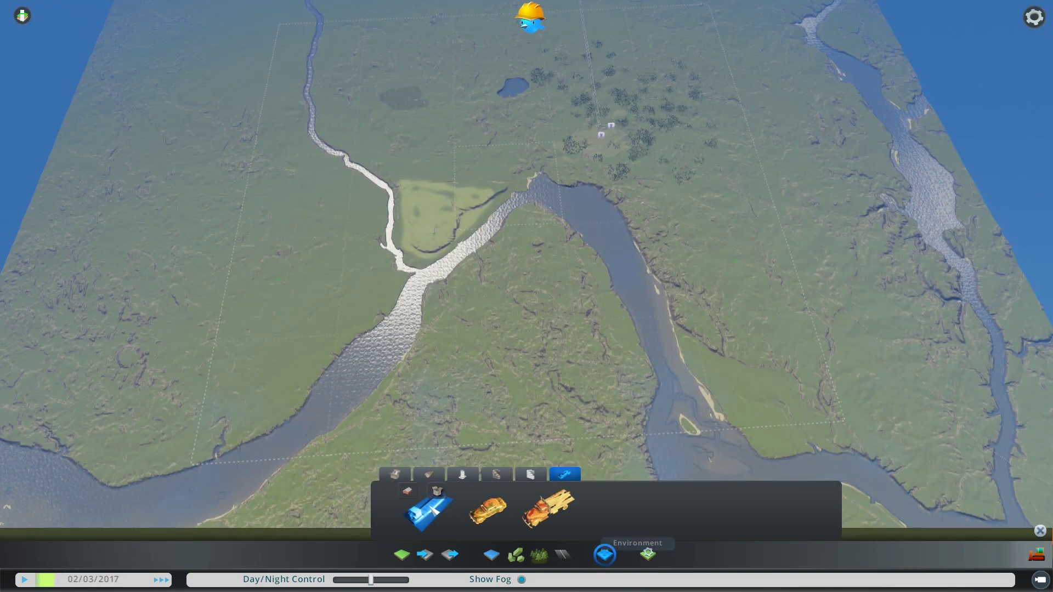
click(427, 475)
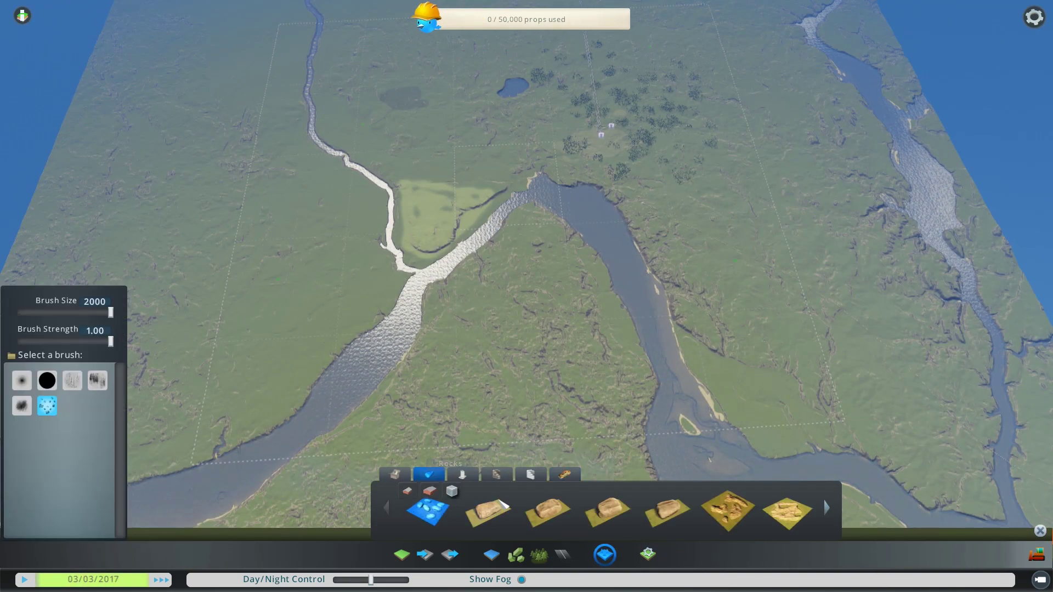
click(496, 475)
click(396, 475)
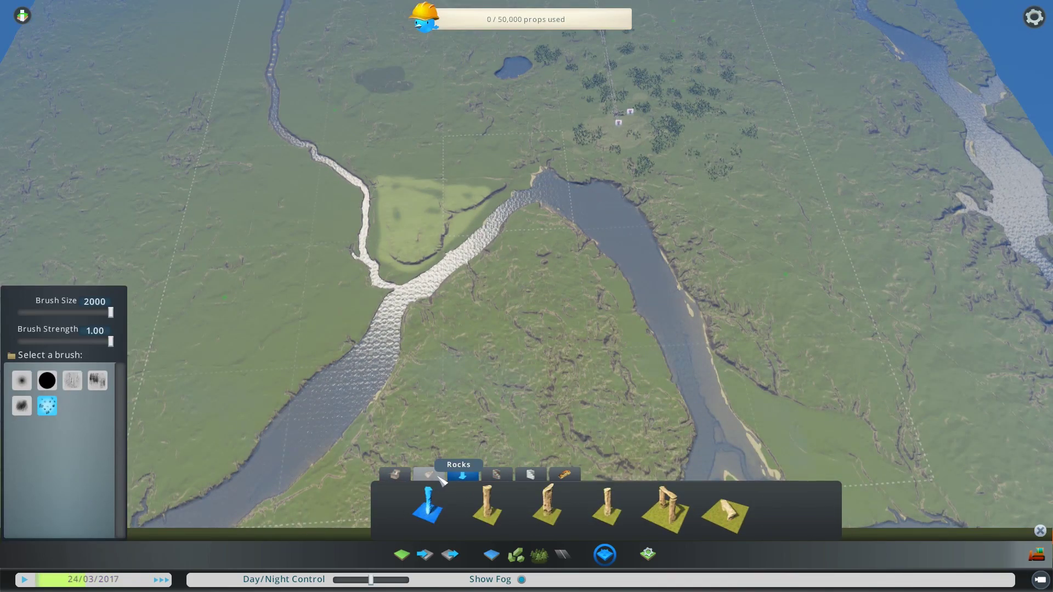
click(435, 476)
click(497, 475)
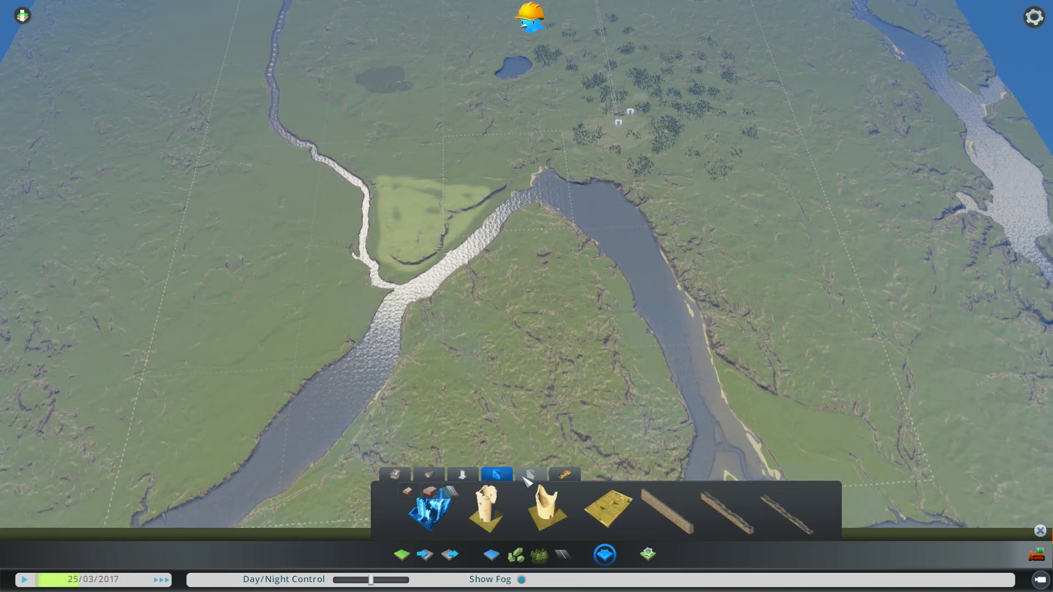
click(530, 474)
click(563, 474)
click(394, 474)
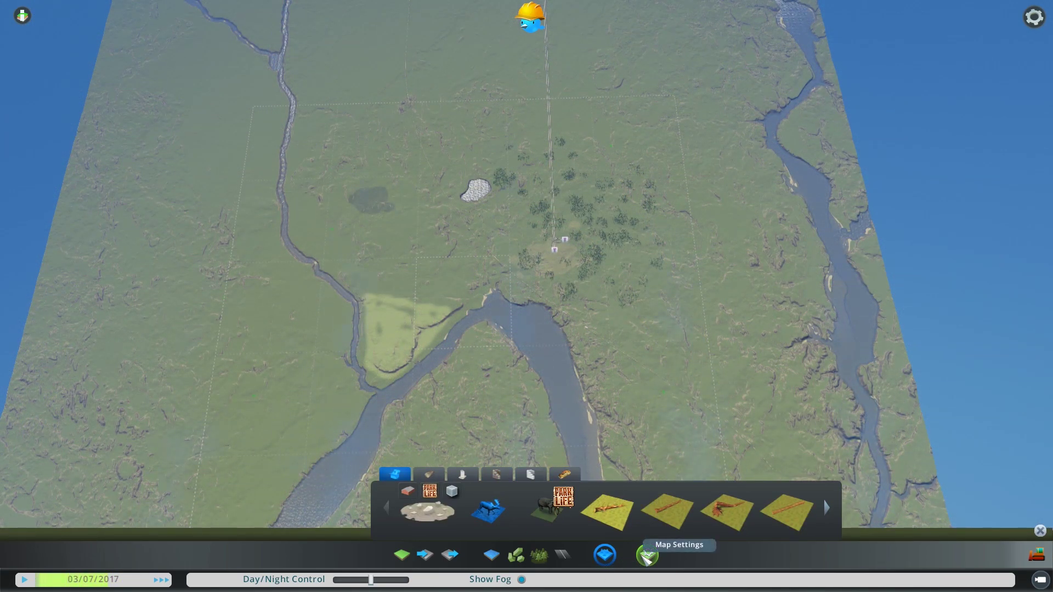
Step: Set the map's starting area to the tile with the forest and the highway, diagonally up from the river bend
click(647, 555)
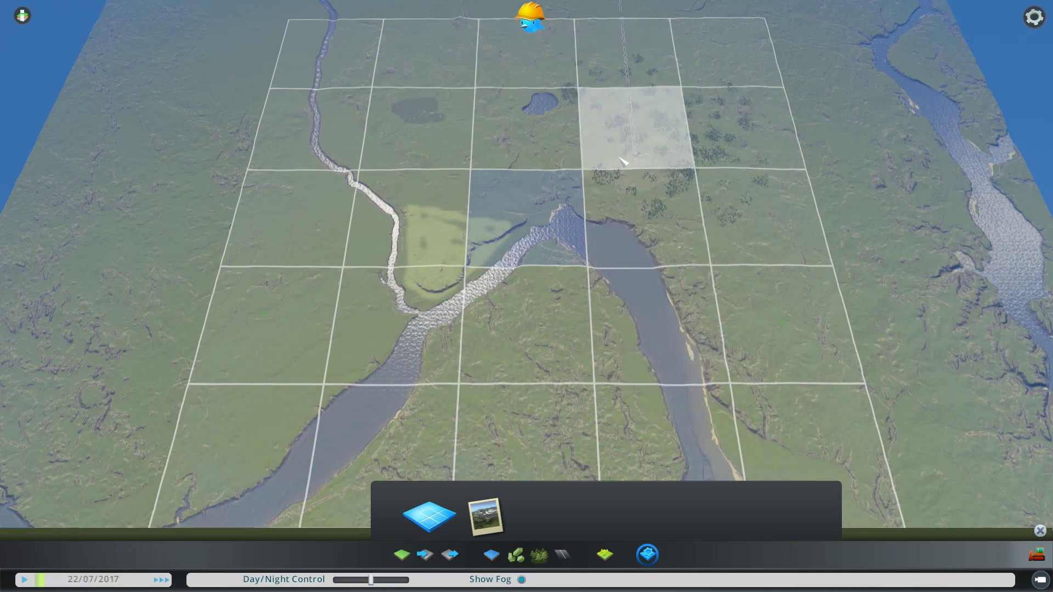
click(627, 156)
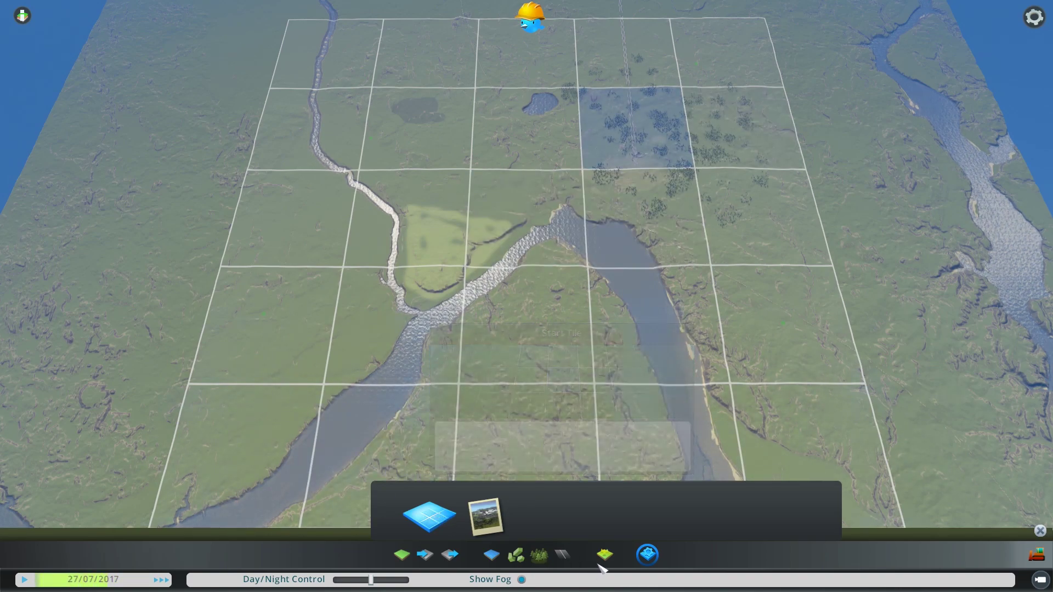
Step: Examine the new starting tile, its trees and highway ends, and the land down to the river bend
click(491, 554)
scroll(548, 302, up, 5)
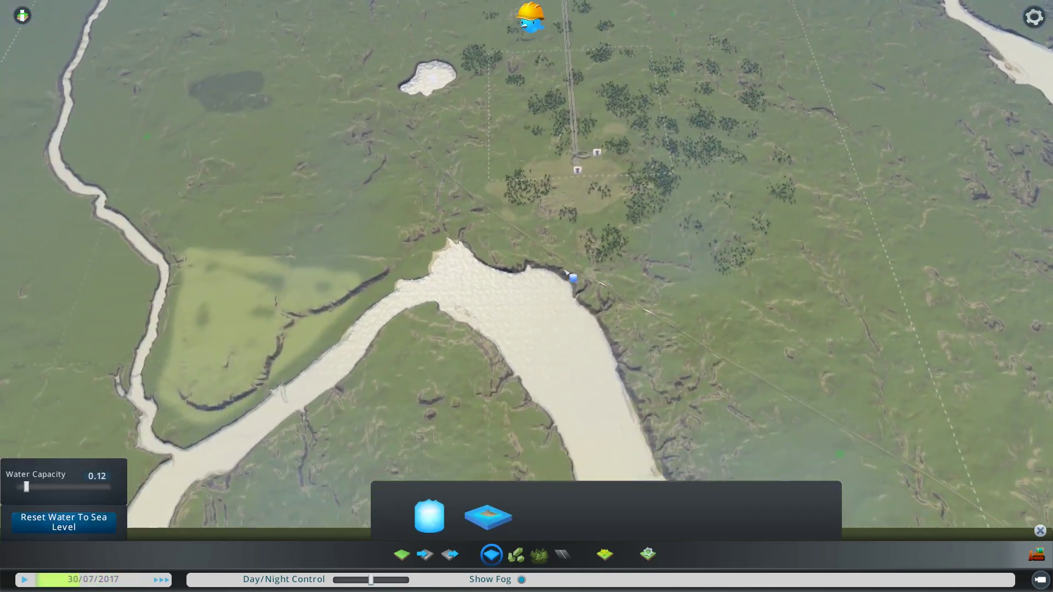
key(w)
scroll(548, 285, up, 4)
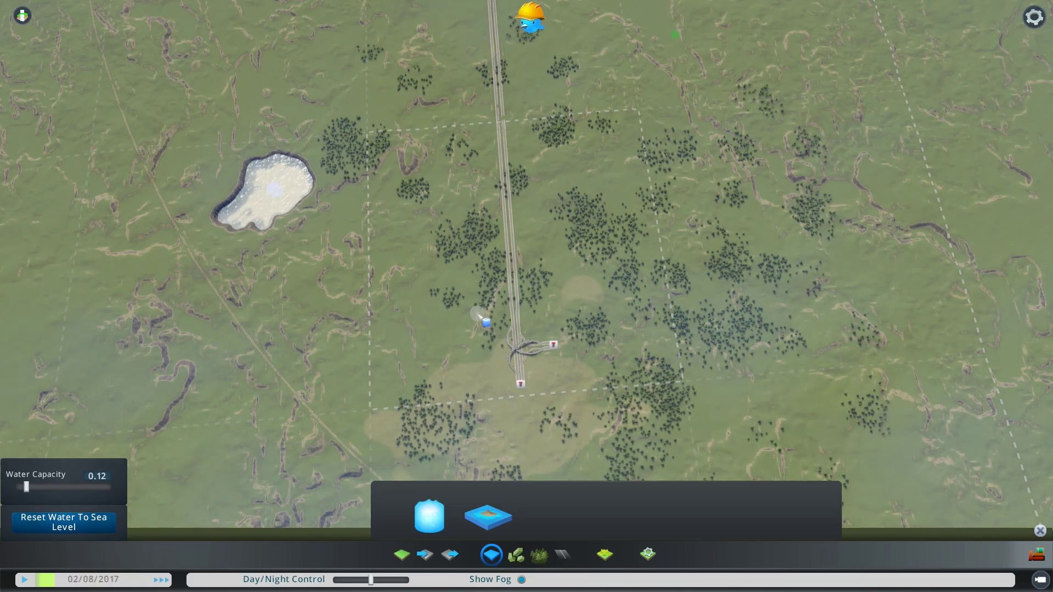
key(s)
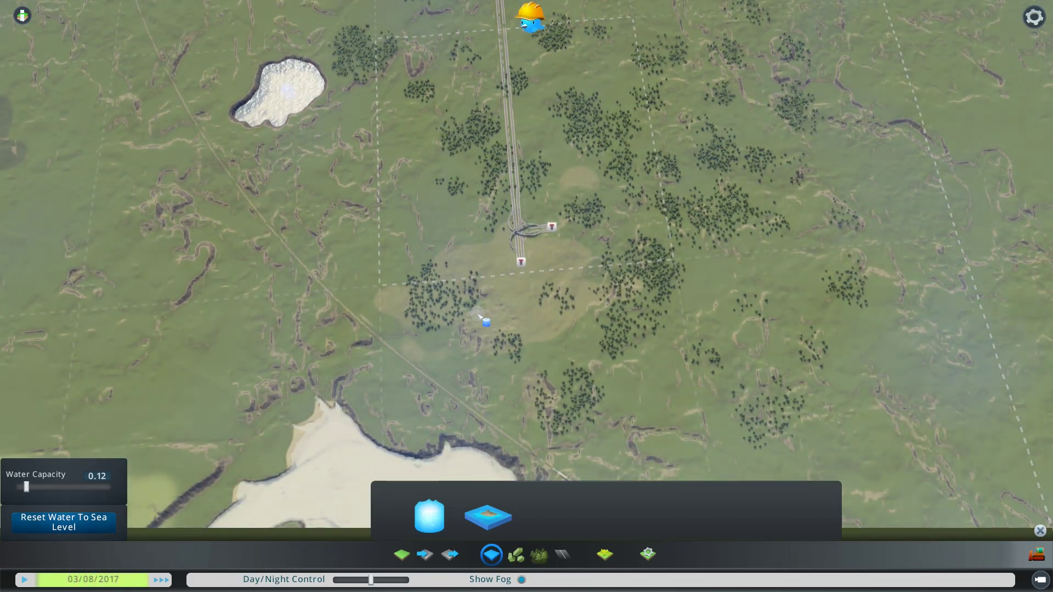
key(s)
key(w)
key(a)
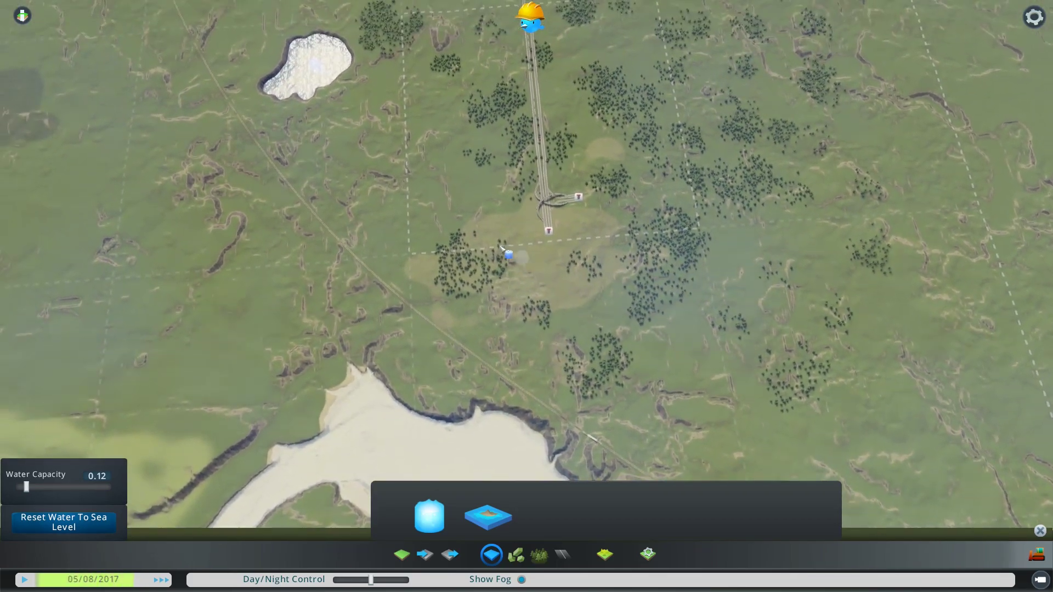
scroll(548, 282, down, 4)
scroll(586, 323, up, 4)
key(d)
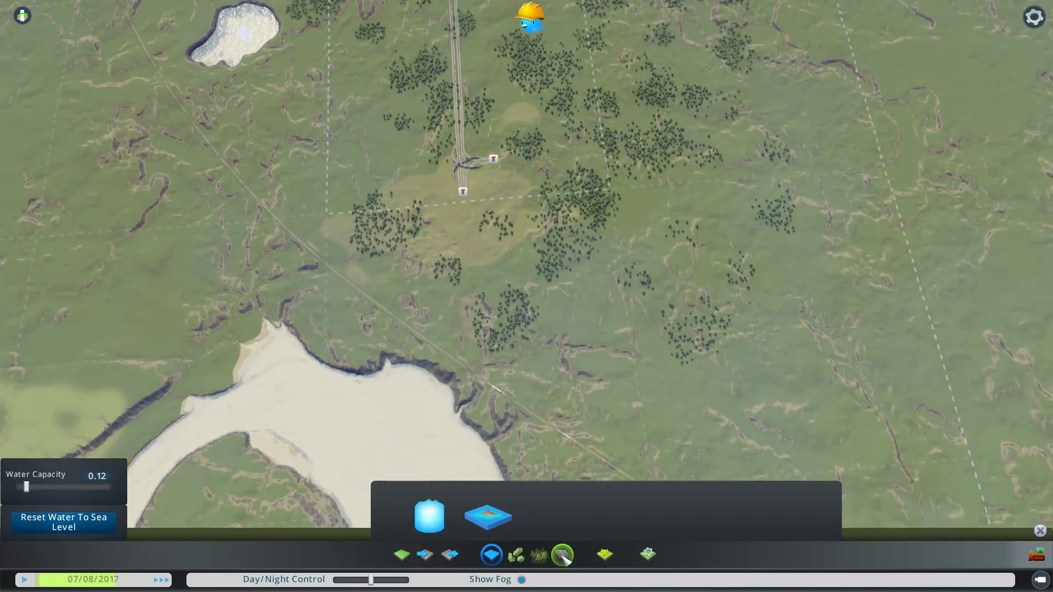
Step: Extend both highway carriageways straight from the interchange stubs toward the river bend, stopping just short of the railway
click(562, 555)
click(396, 475)
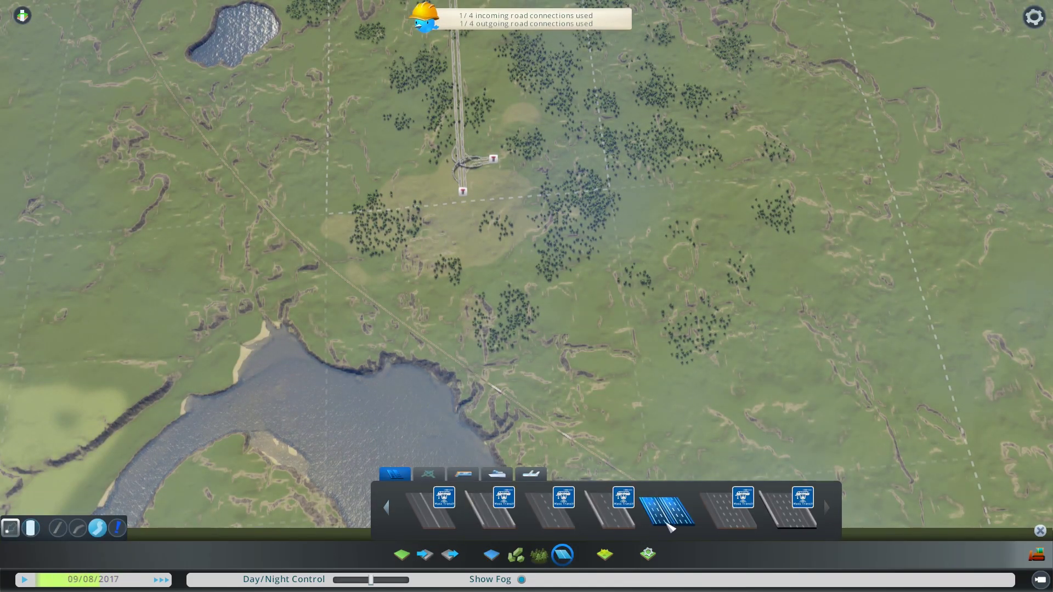
scroll(460, 175, up, 5)
middle_drag(508, 228, 575, 313)
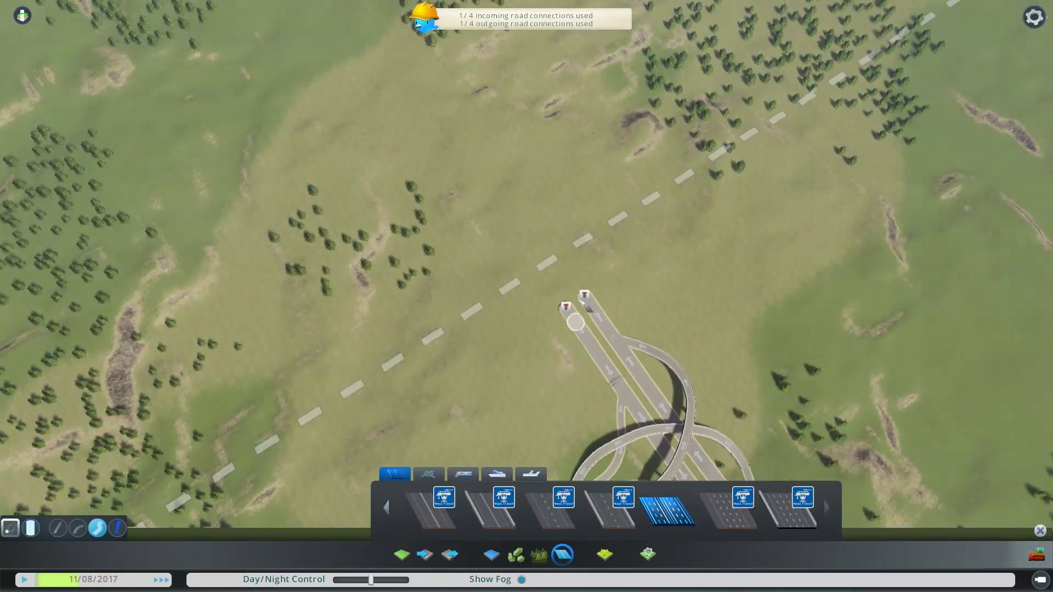
click(577, 313)
scroll(520, 268, down, 2)
middle_drag(512, 255, 500, 301)
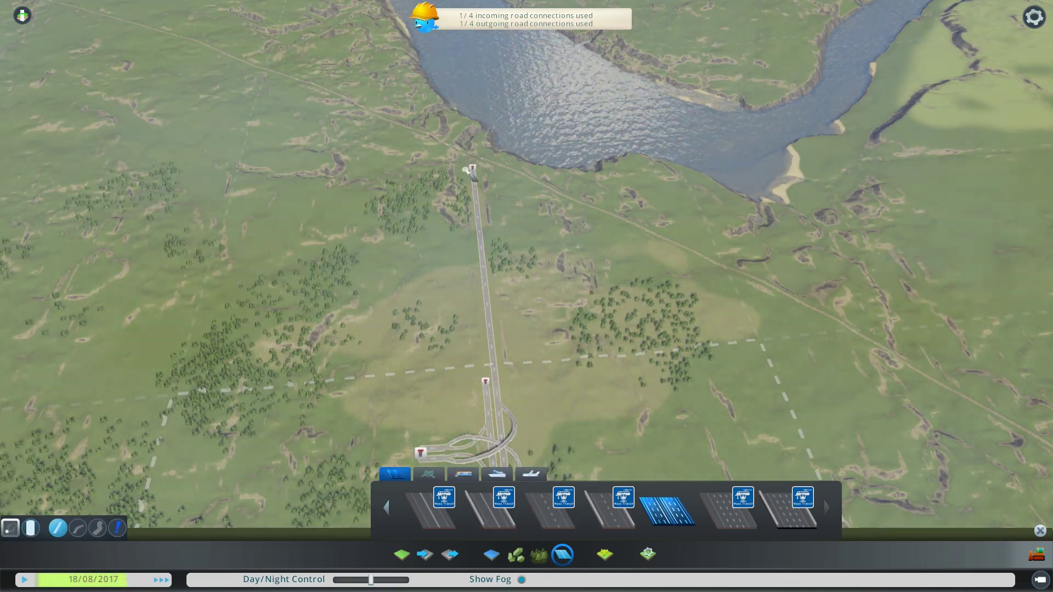
middle_drag(495, 386, 470, 210)
scroll(557, 226, down, 2)
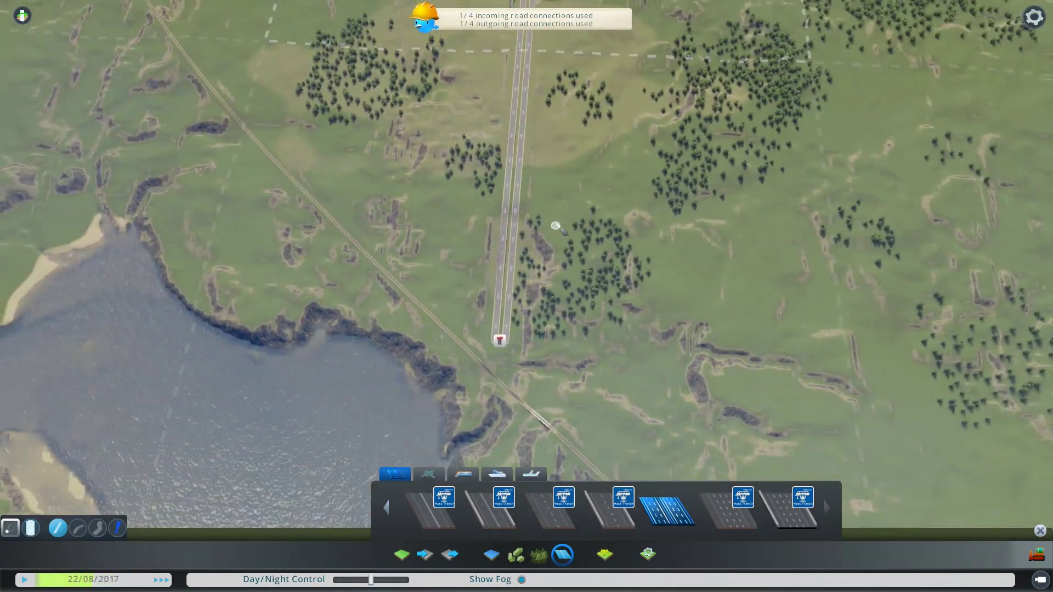
Step: Inspect the new highway ends and their gap to the railway beside the river cliffs
key(w)
key(s)
middle_drag(557, 225, 485, 348)
scroll(504, 283, up, 3)
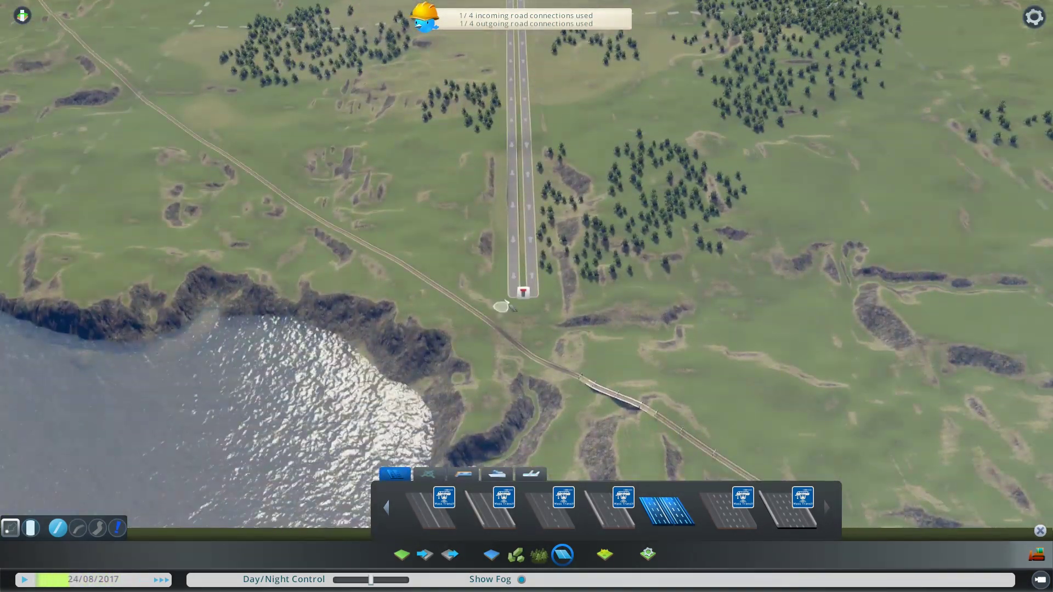
key(w)
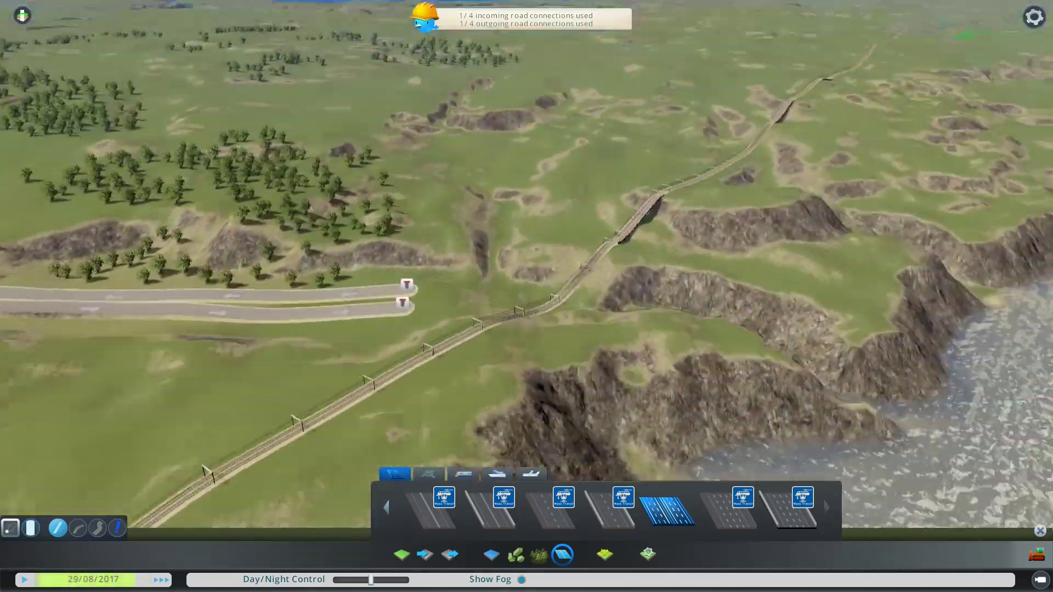
middle_drag(526, 296, 477, 296)
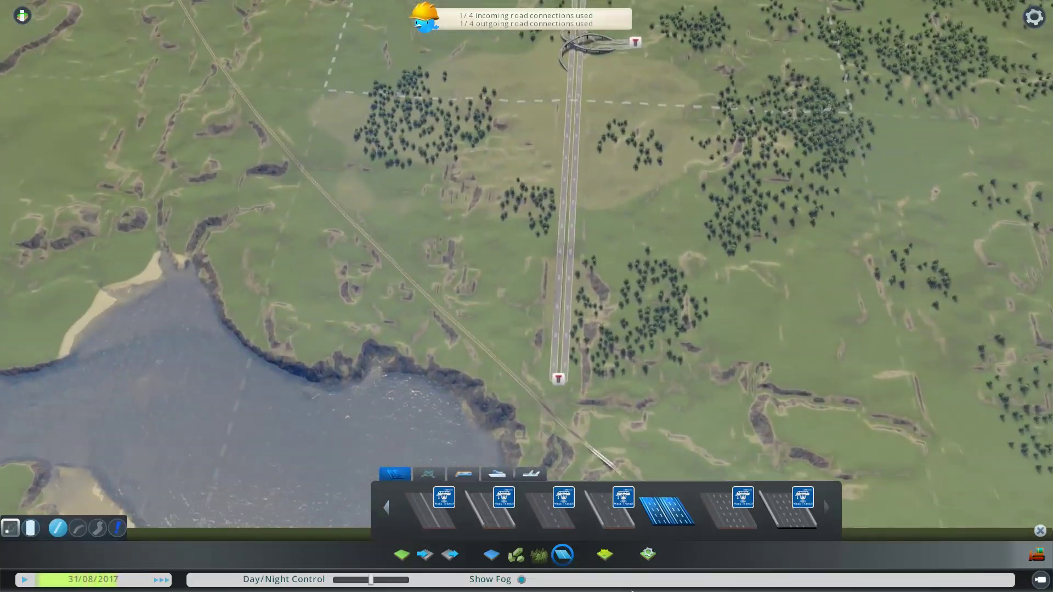
Step: Level the rough ground between the railway and the highway with the soft round brush, size 315, at terrain height 213.92
click(405, 564)
scroll(493, 299, up, 3)
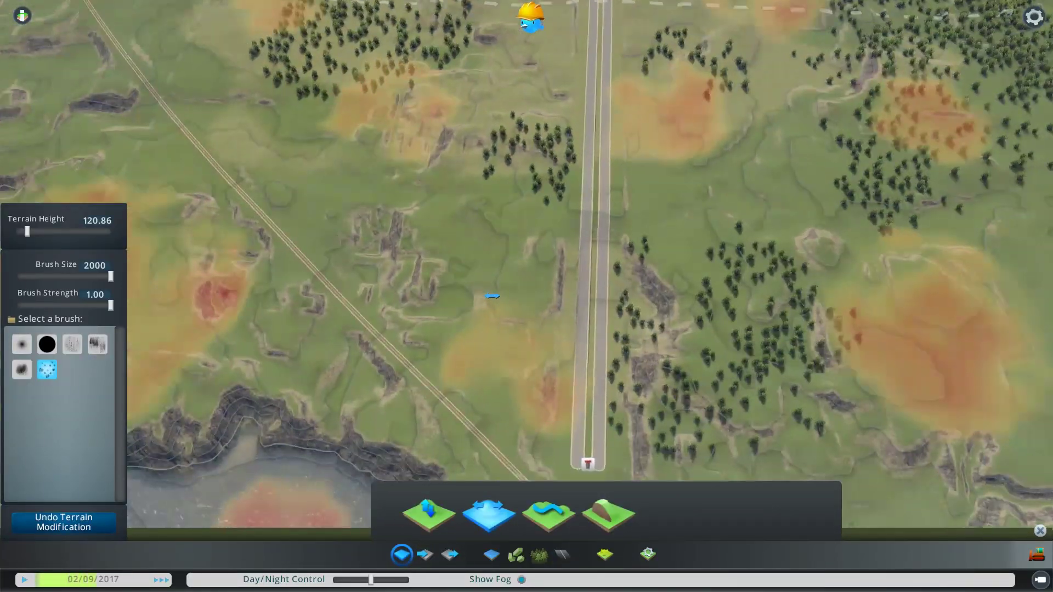
middle_drag(493, 298, 548, 263)
drag(75, 276, 51, 276)
click(22, 344)
scroll(483, 279, up, 4)
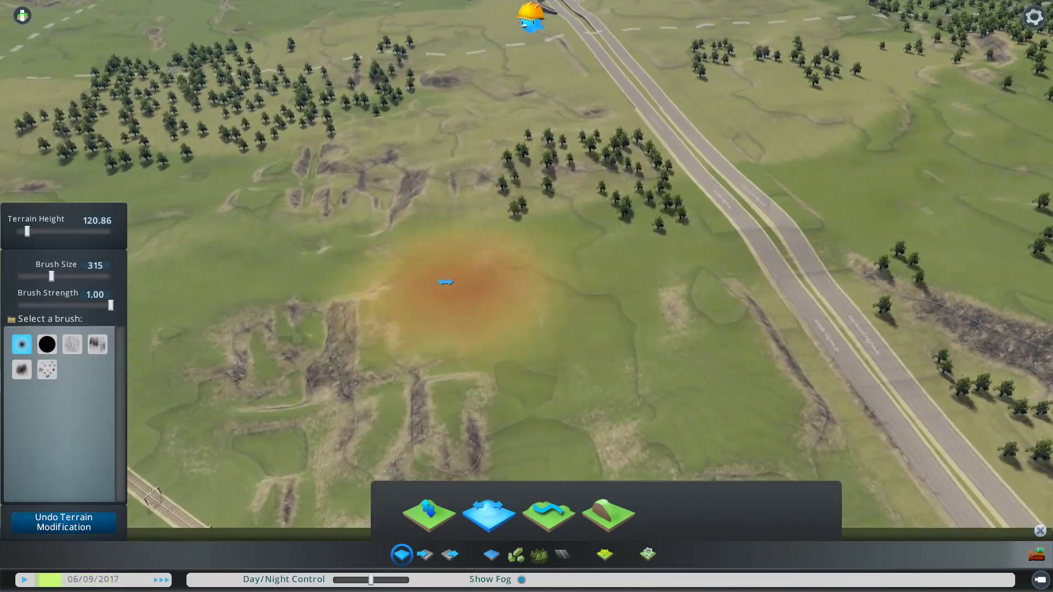
right_click(446, 282)
mouse_move(455, 281)
mouse_down()
mouse_move(517, 208)
mouse_move(421, 221)
mouse_up()
scroll(405, 225, down, 3)
Step: Sample a terrain height of 214.50 and level the ground across the highway, forming a rounded area among the trees
middle_drag(364, 237, 447, 294)
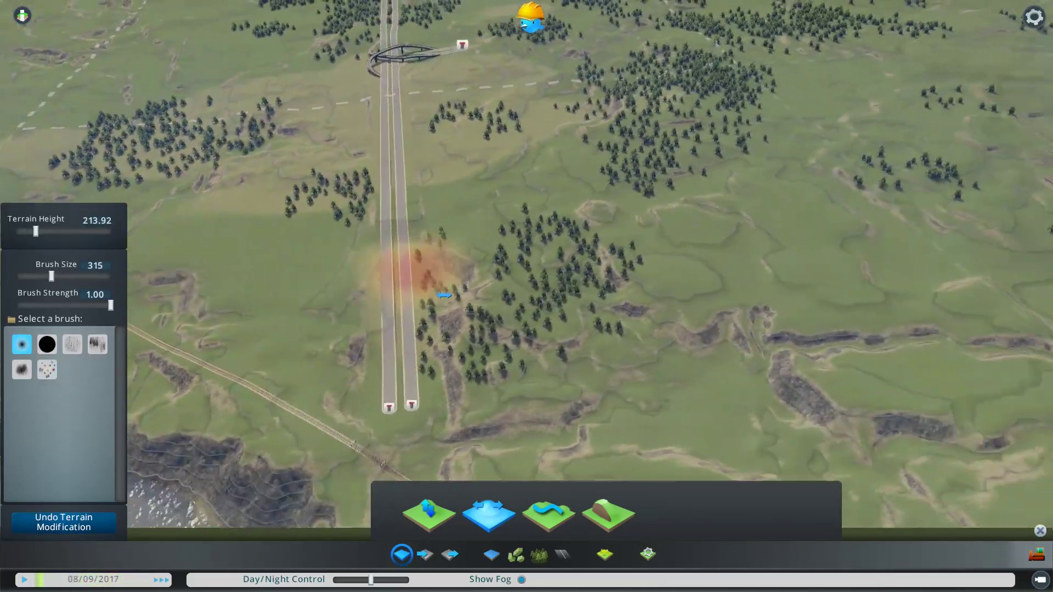
right_click(466, 291)
right_click(470, 292)
drag(470, 291, 493, 258)
middle_drag(494, 258, 439, 257)
Step: Examine the ring-shaped landform among the trees and the levelled ground around it from several angles and distances
middle_drag(483, 285, 523, 291)
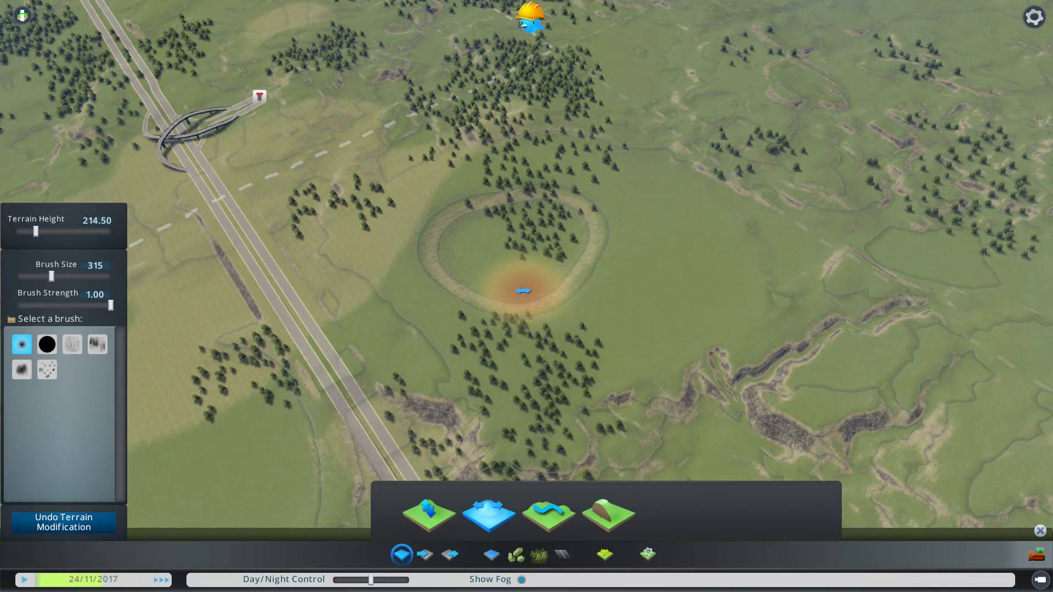
scroll(556, 245, up, 5)
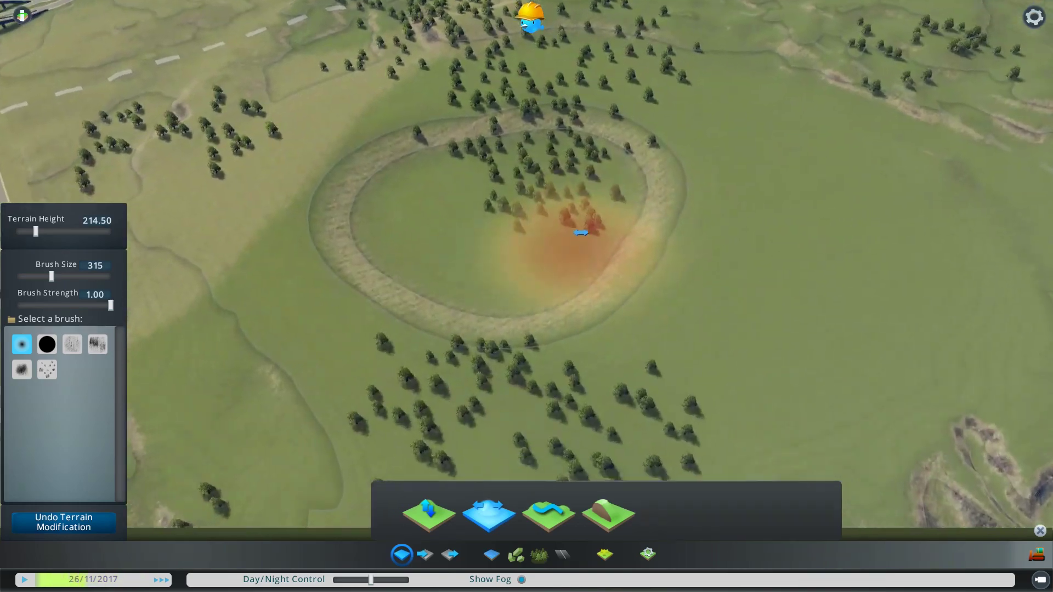
mouse_move(580, 232)
middle_down()
mouse_move(642, 148)
mouse_move(691, 285)
mouse_move(517, 289)
middle_up()
scroll(517, 289, down, 3)
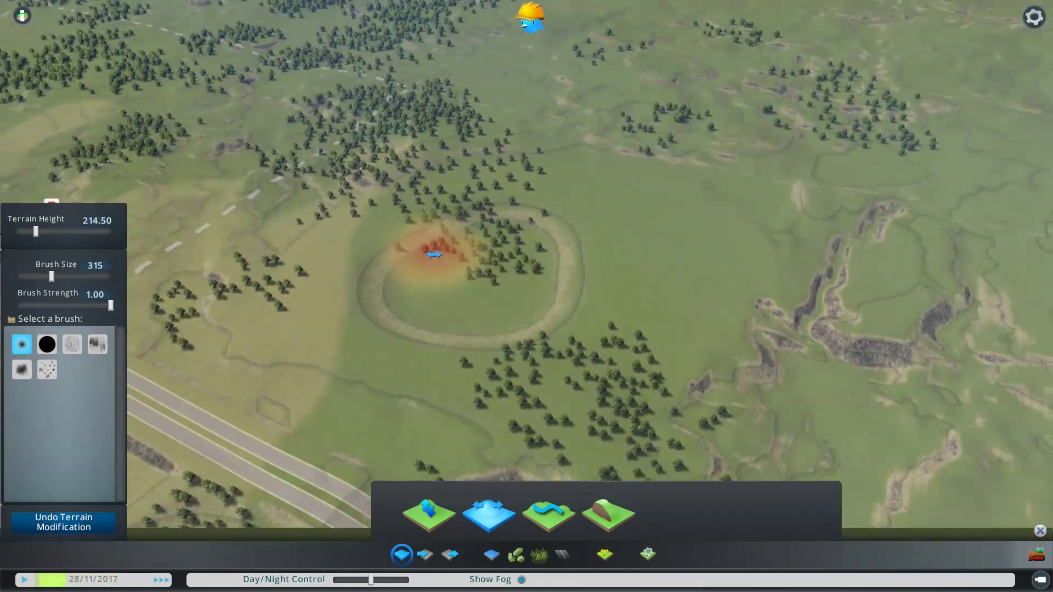
middle_drag(434, 254, 526, 296)
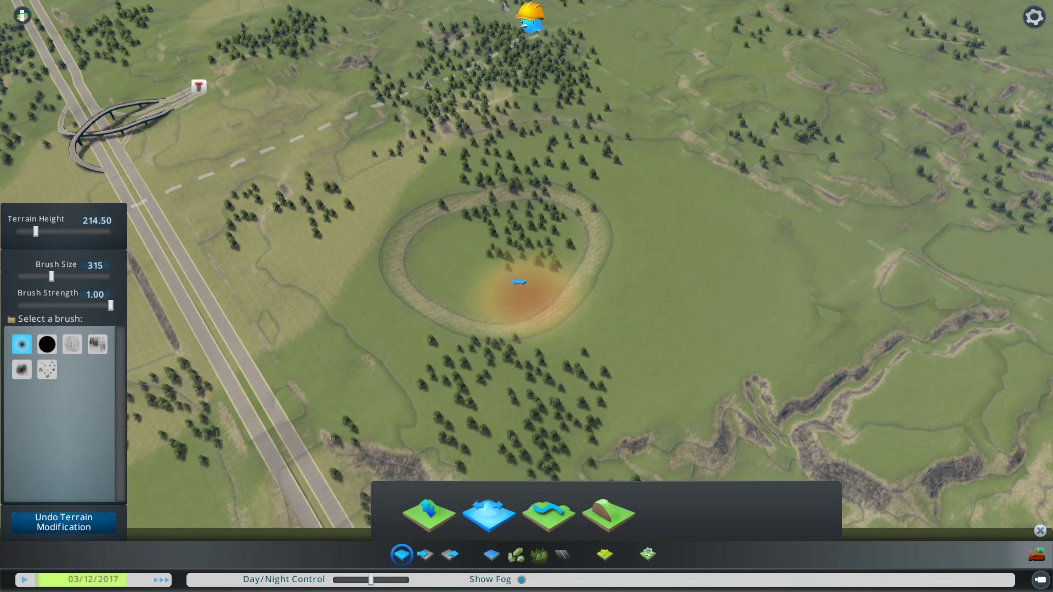
middle_drag(451, 279, 520, 269)
scroll(467, 268, down, 3)
scroll(471, 296, up, 2)
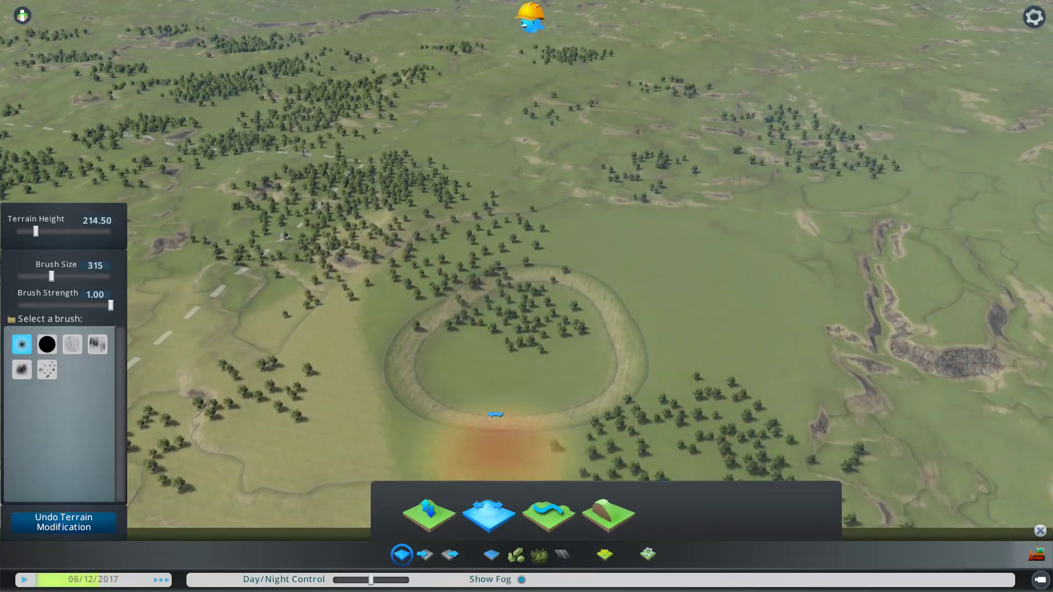
scroll(501, 392, down, 3)
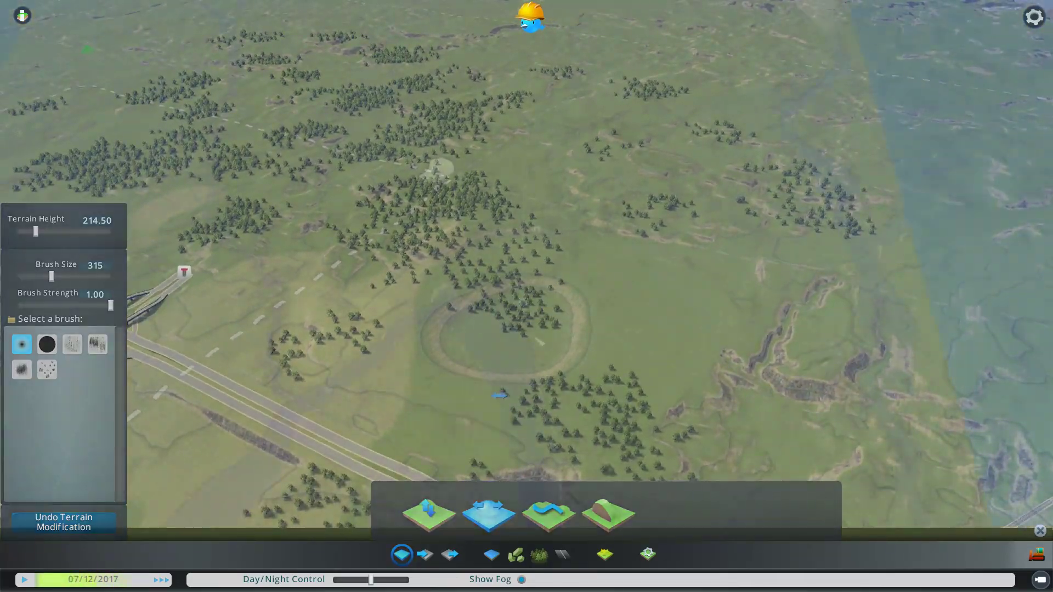